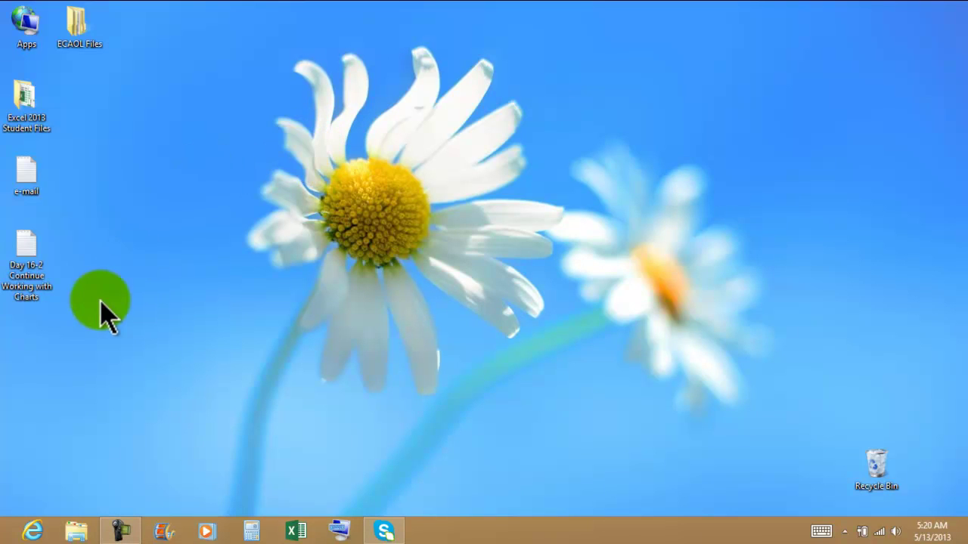
- Open the Day 16-2 instructions file in Notepad and snap it to the right half of the screen
double_click(34, 255)
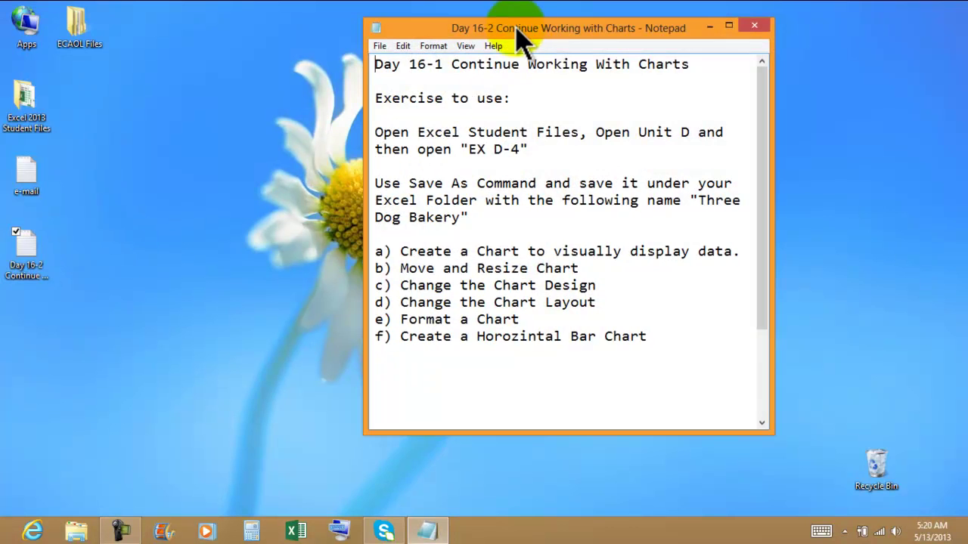
drag(517, 30, 492, 32)
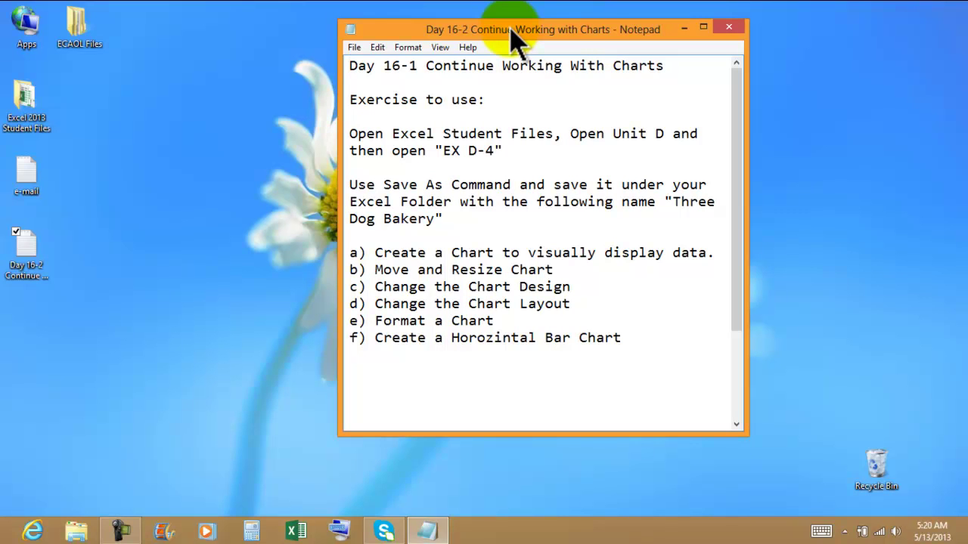
drag(511, 38, 960, 12)
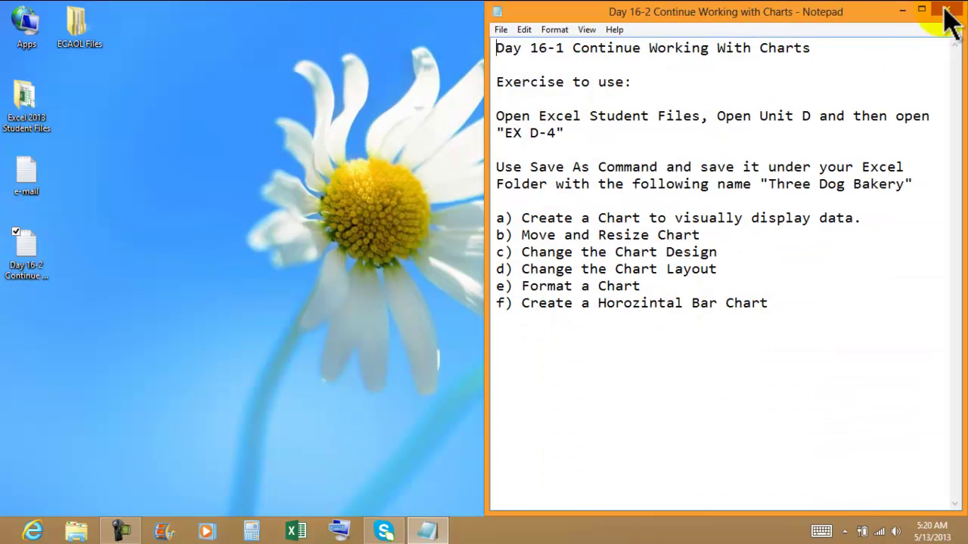
click(184, 159)
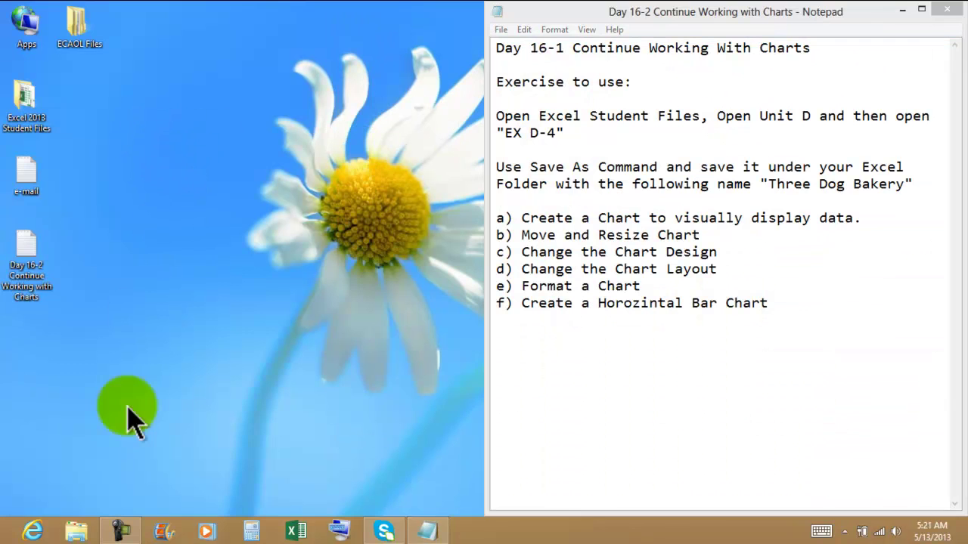
- Open the EX D-4 workbook from Excel 2013 Student Files > Unit D
right_click(76, 533)
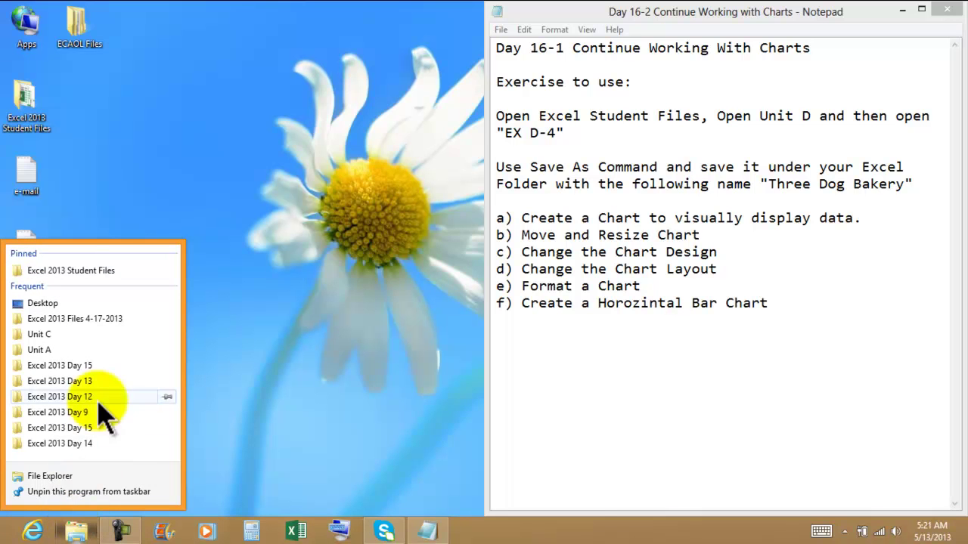
click(76, 271)
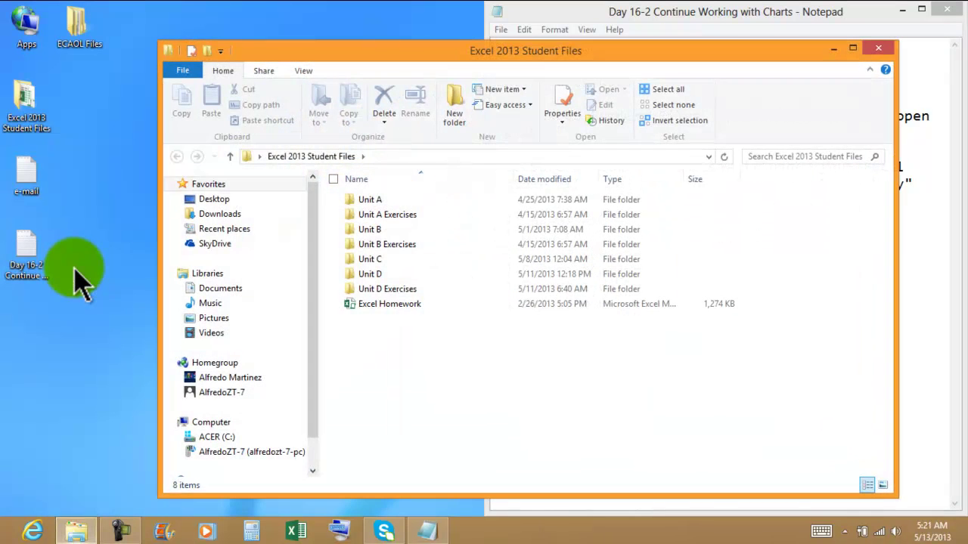
drag(591, 59, 1, 54)
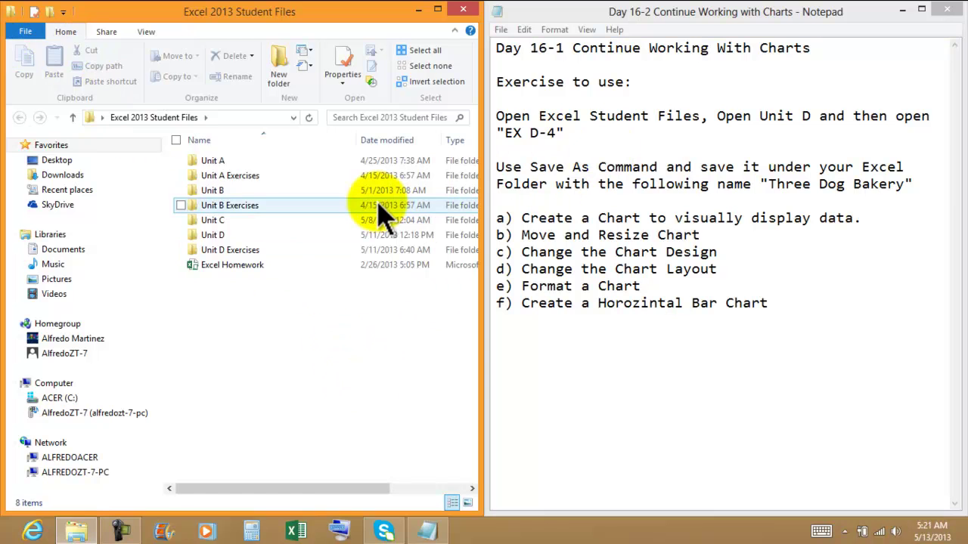
double_click(223, 236)
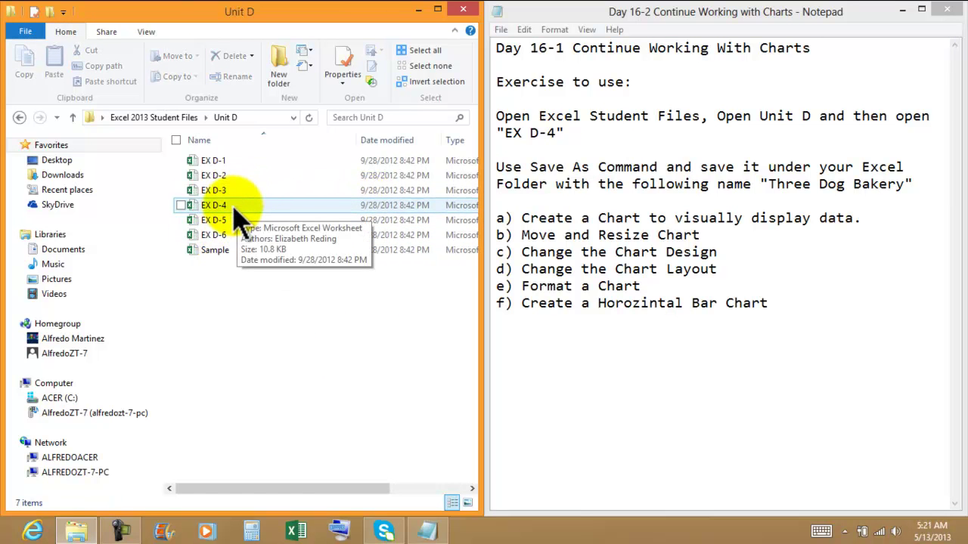
double_click(236, 215)
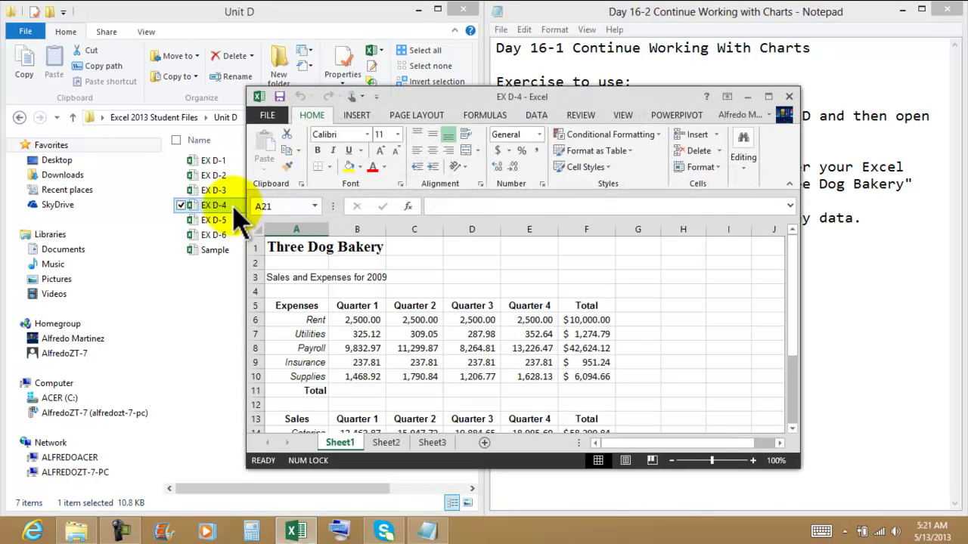
- Maximize the EX D-4 Excel window, glance at the instructions, and return to Excel
double_click(603, 98)
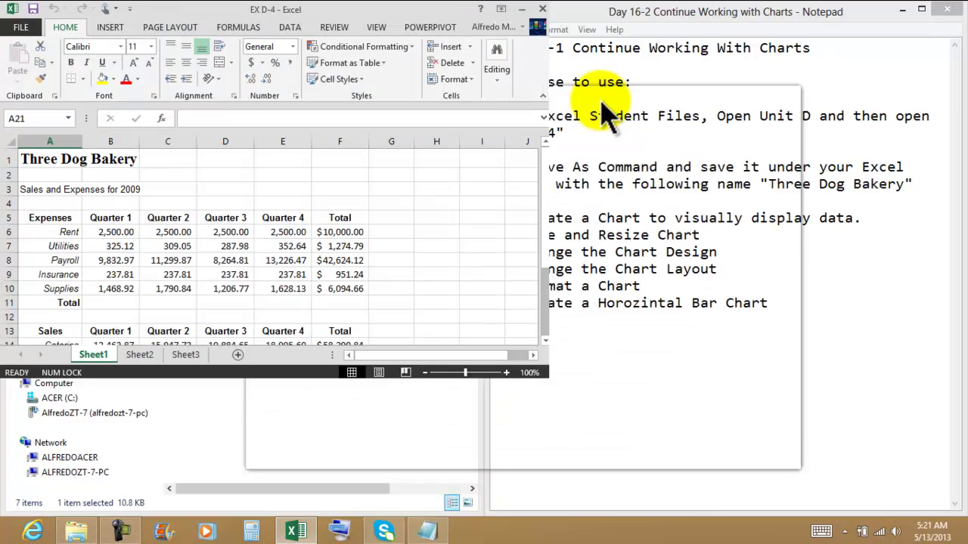
click(428, 532)
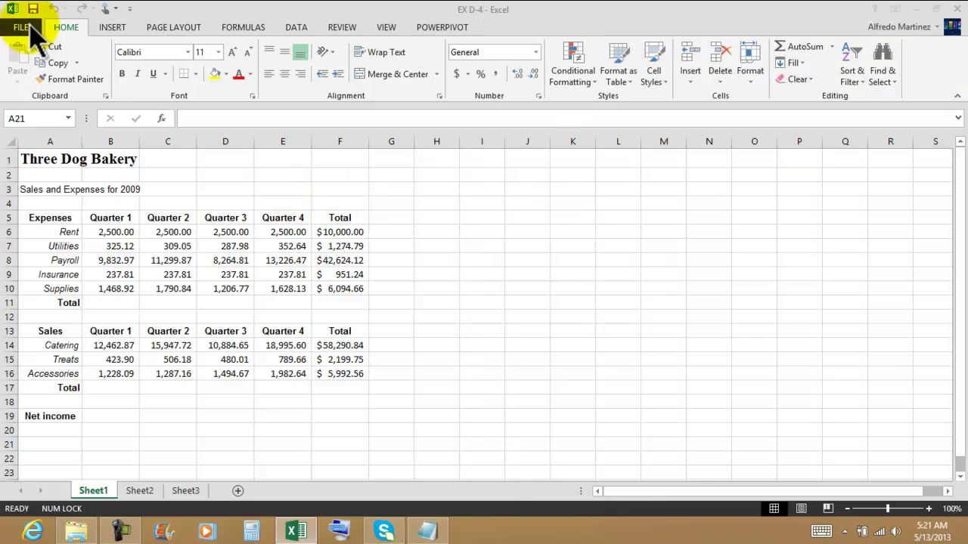
click(22, 34)
- Save the workbook as 'Three Dog Bakery 5-13-2013' in the Excel 2013 Files 4-17-2013 folder
click(28, 35)
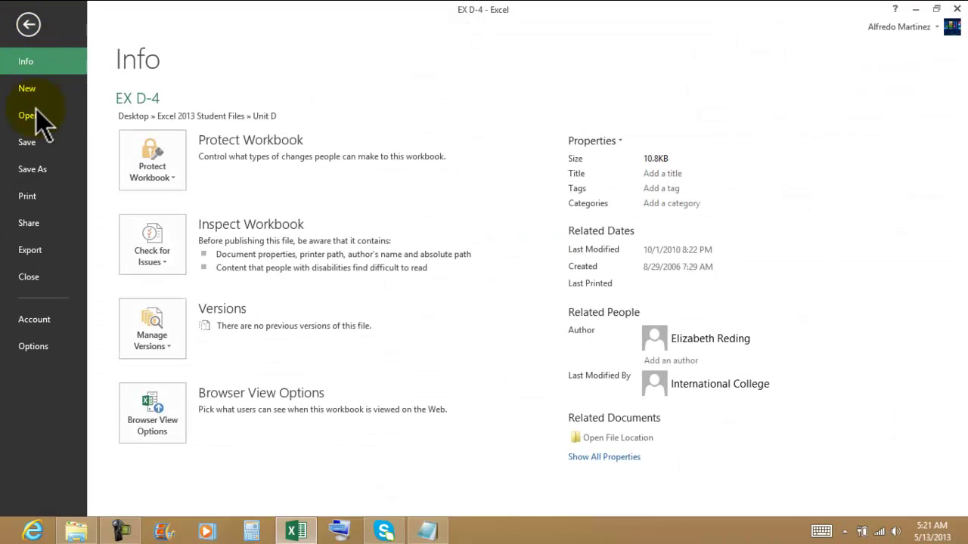
click(34, 170)
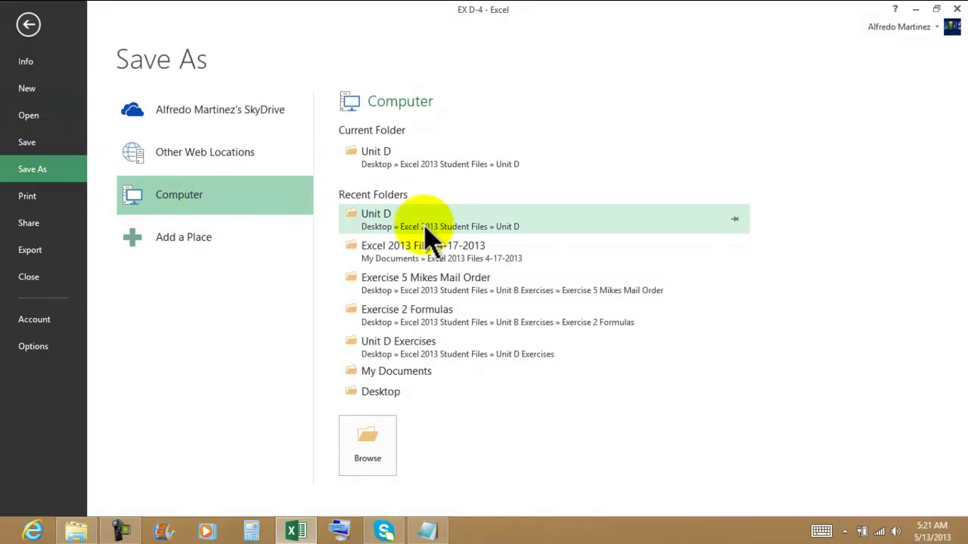
click(408, 253)
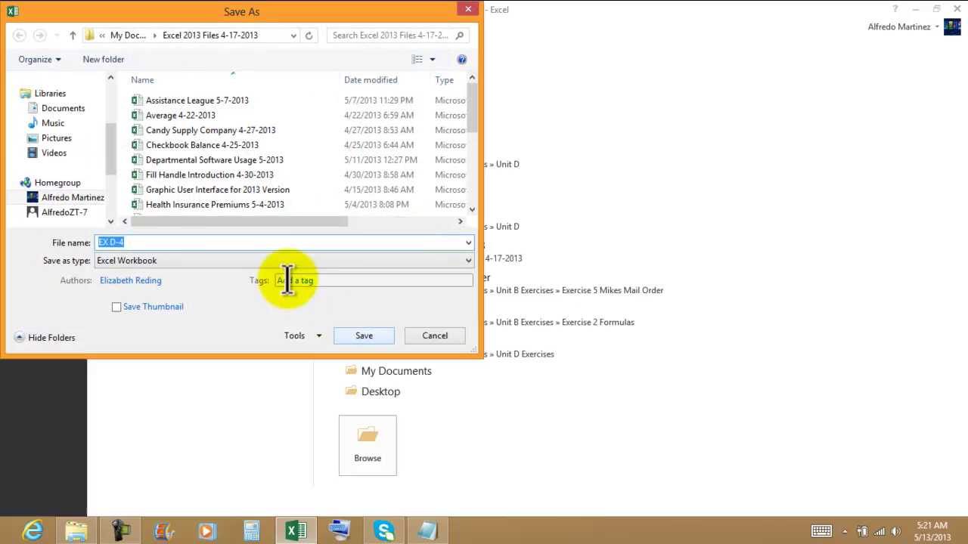
text(Three)
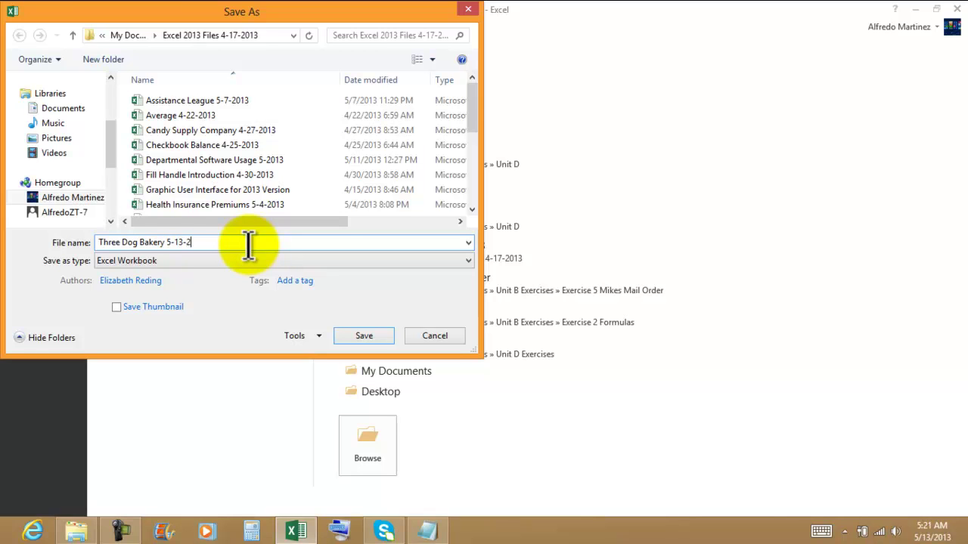
key(Return)
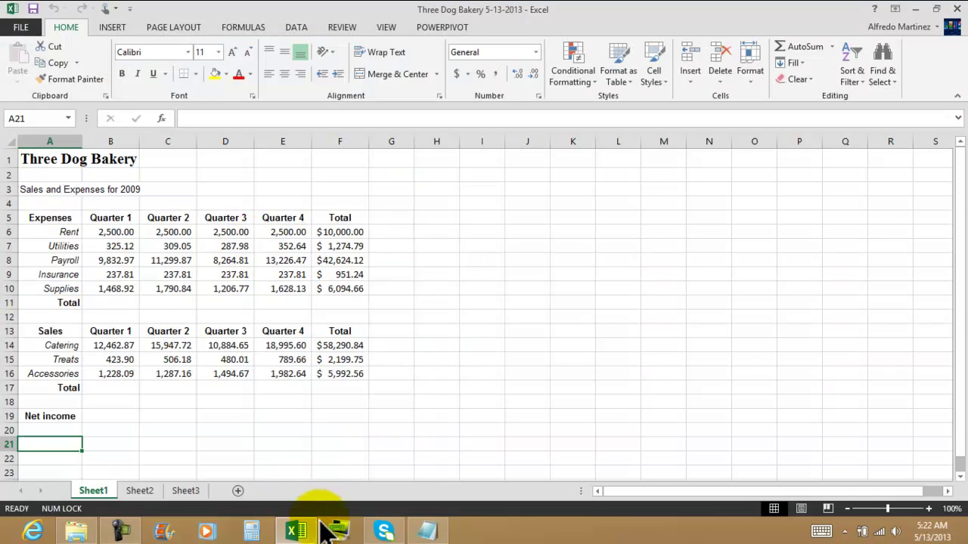
click(427, 532)
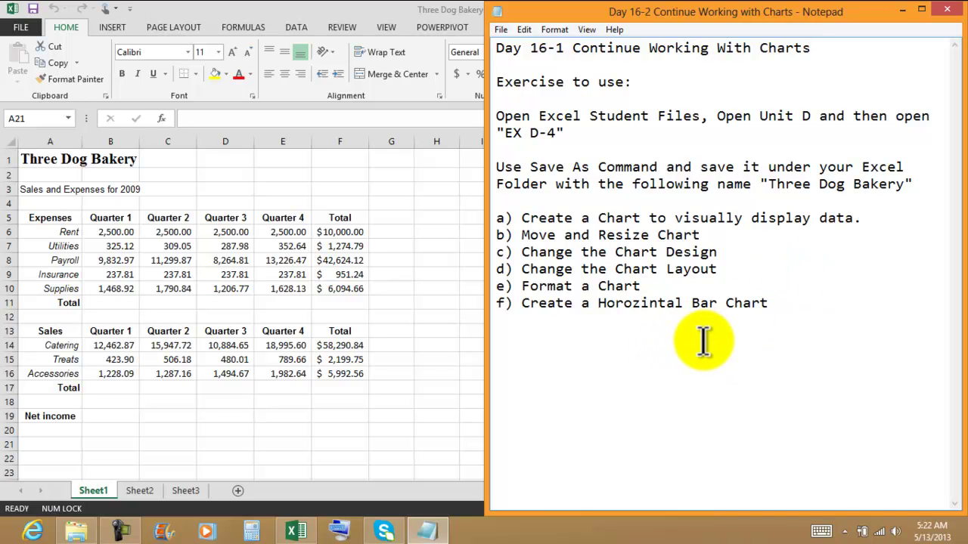
- Close the Notepad instructions and change the A3 subtitle from 2009 to 'Sales and Expenses for 2012'
click(945, 10)
click(581, 359)
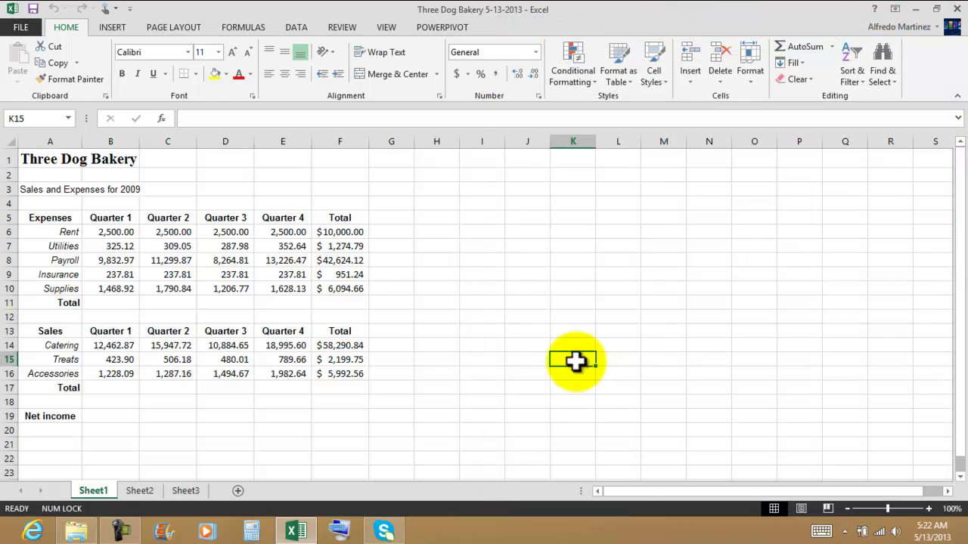
click(52, 157)
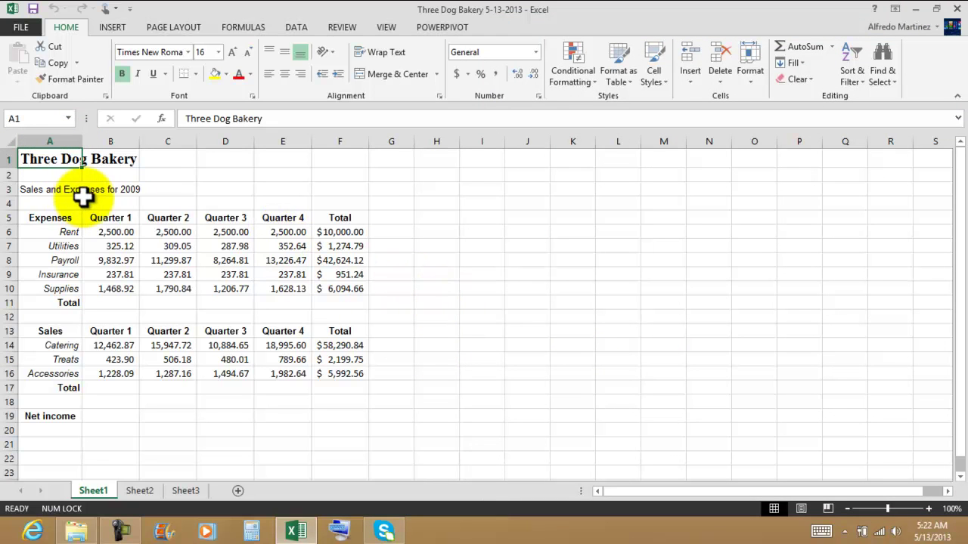
click(47, 190)
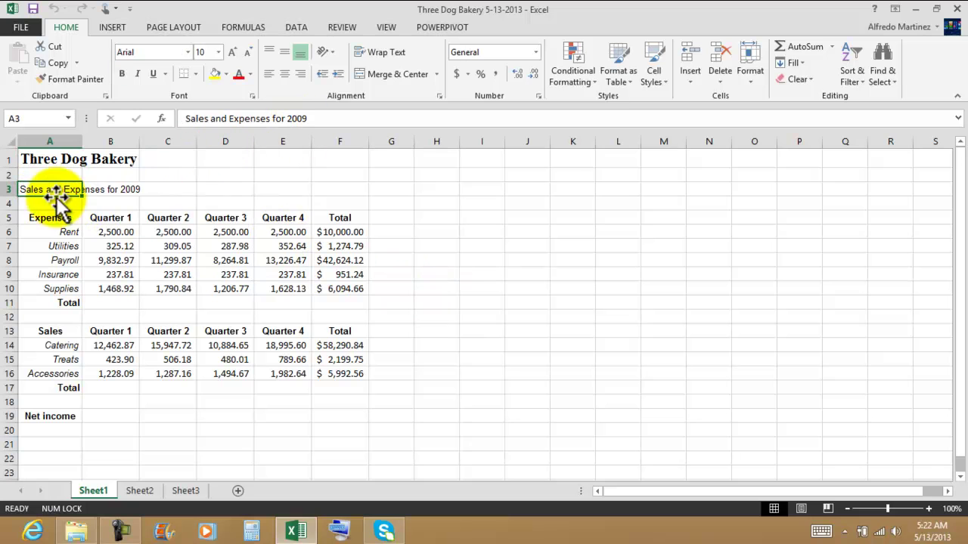
click(319, 119)
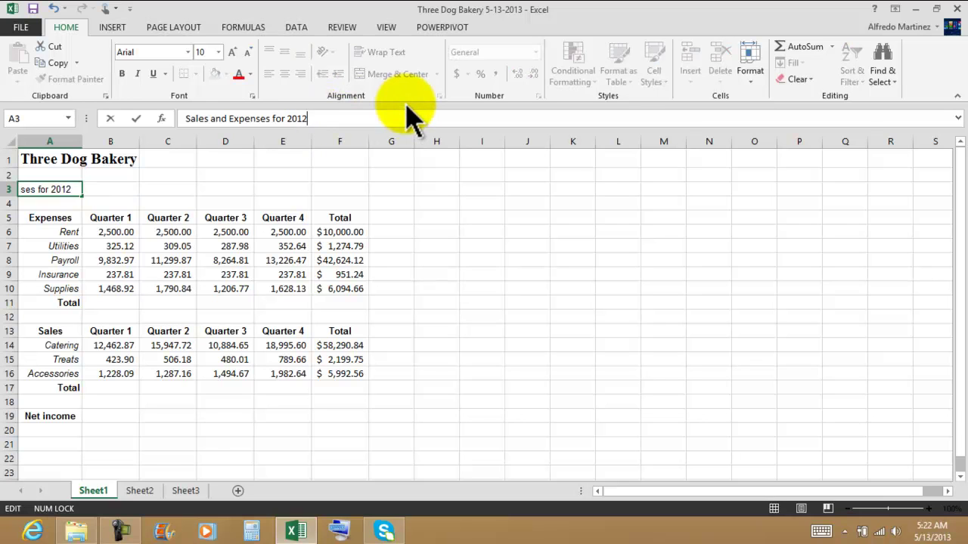
key(Return)
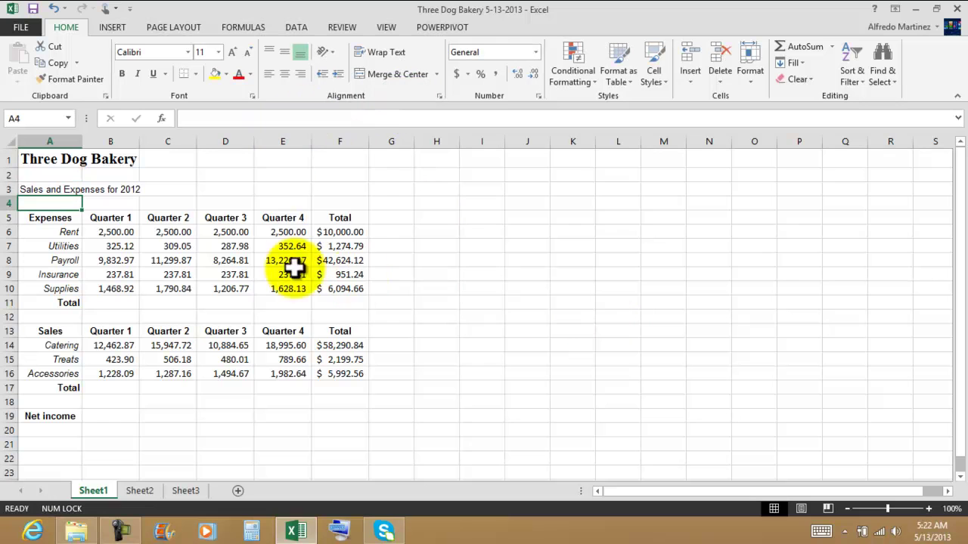
- AutoSum the Expenses figures B6:E10 into the quarterly Total row 11
click(336, 231)
drag(336, 231, 339, 291)
click(117, 300)
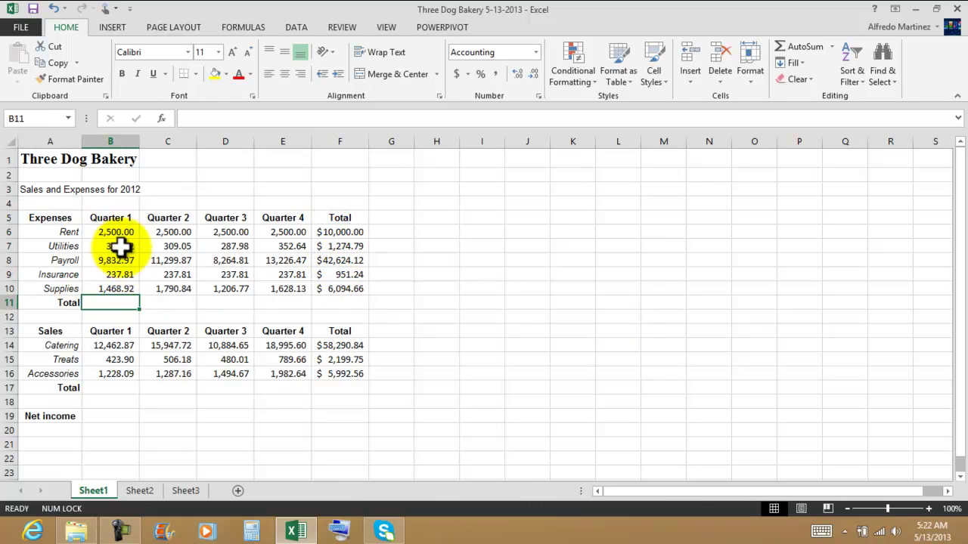
drag(118, 234, 274, 303)
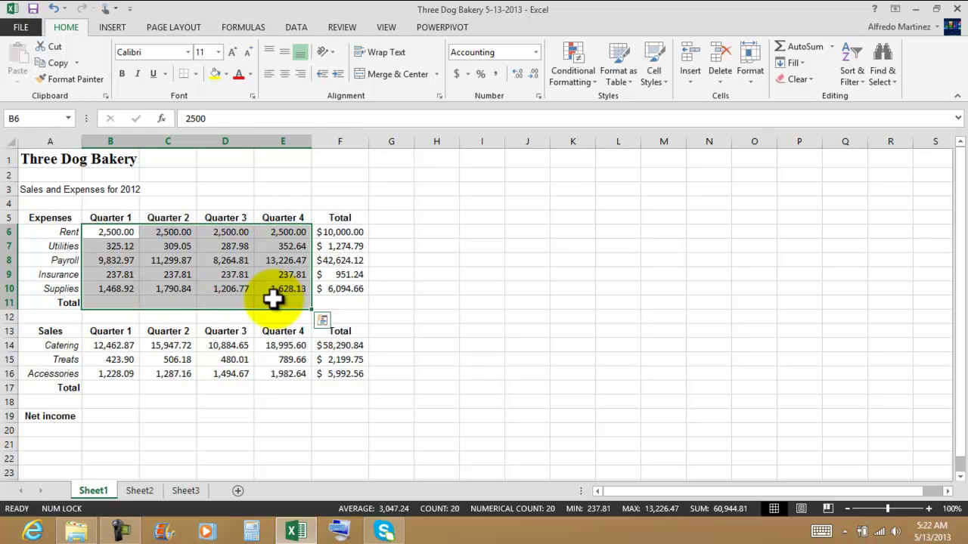
click(803, 47)
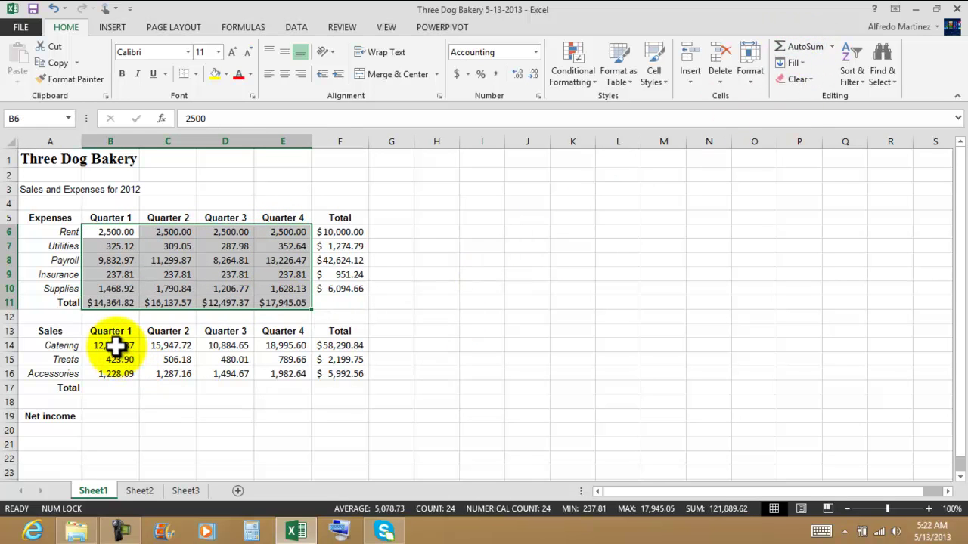
- AutoSum the Sales figures into row 17: $14,114.86, $17,741.06, $12,859.33, $21,767.90
drag(119, 348, 274, 385)
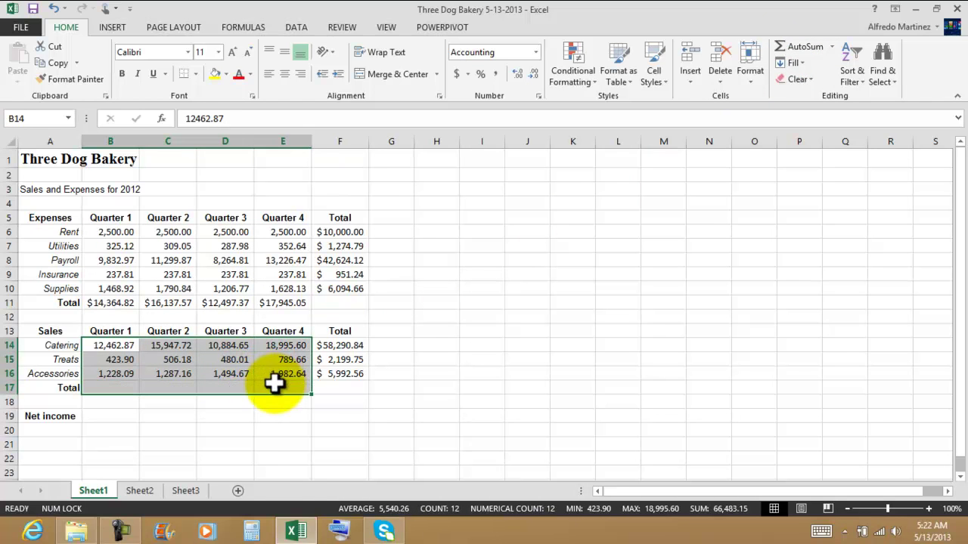
click(801, 47)
click(663, 306)
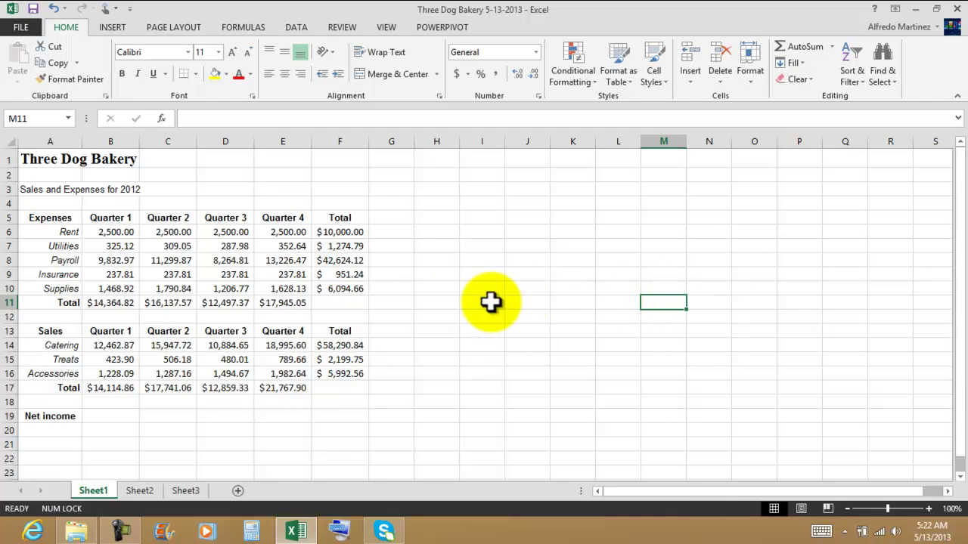
click(119, 412)
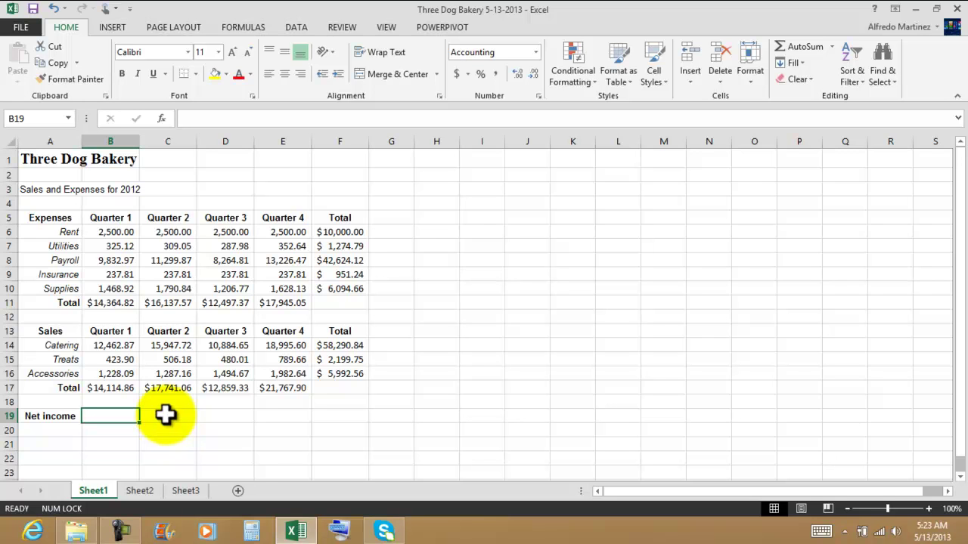
- Enter =B17-B11 in B19 for Quarter 1 net income, giving $(249.96)
text(=)
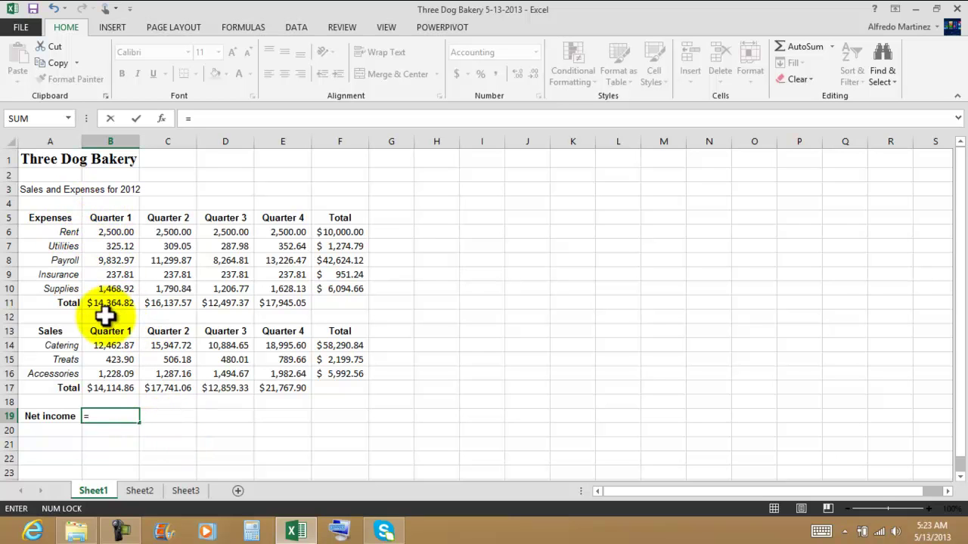
click(113, 387)
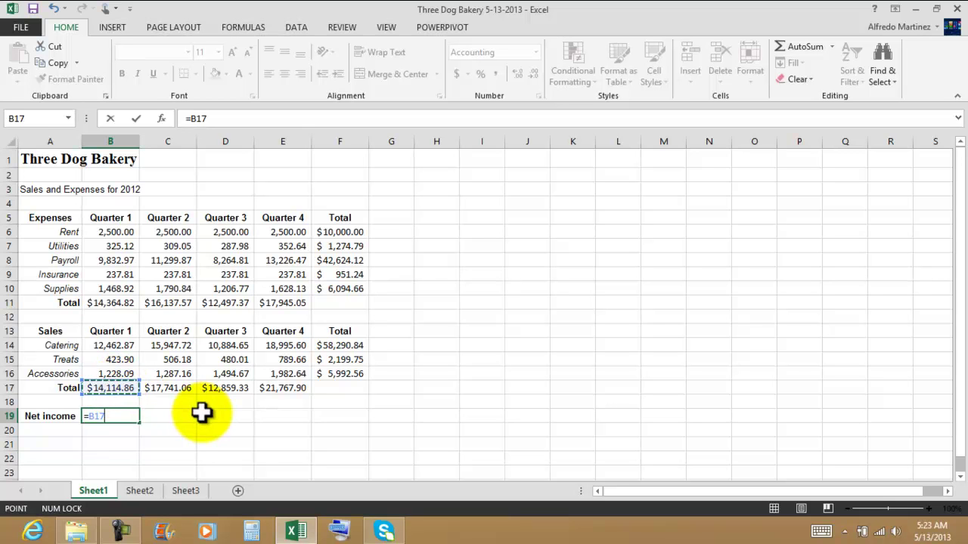
text(-)
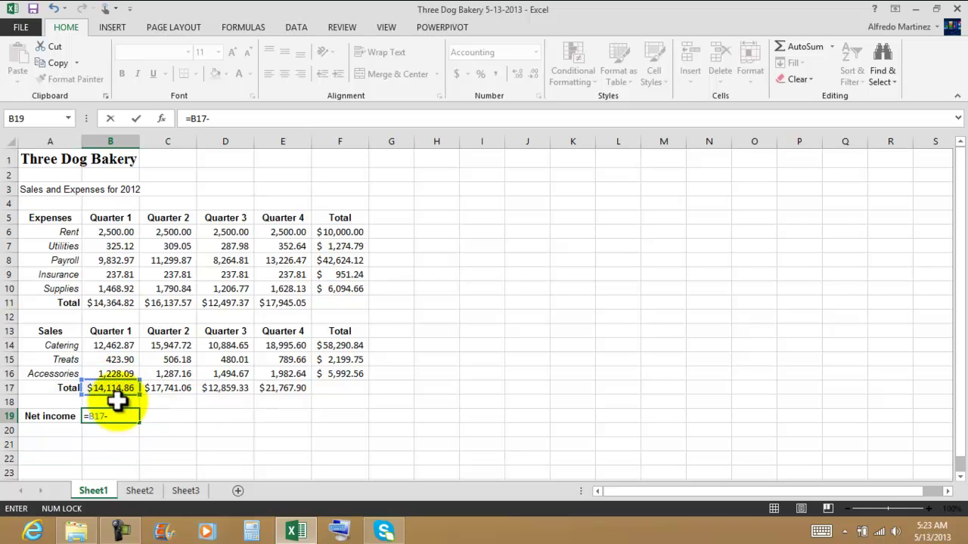
click(120, 303)
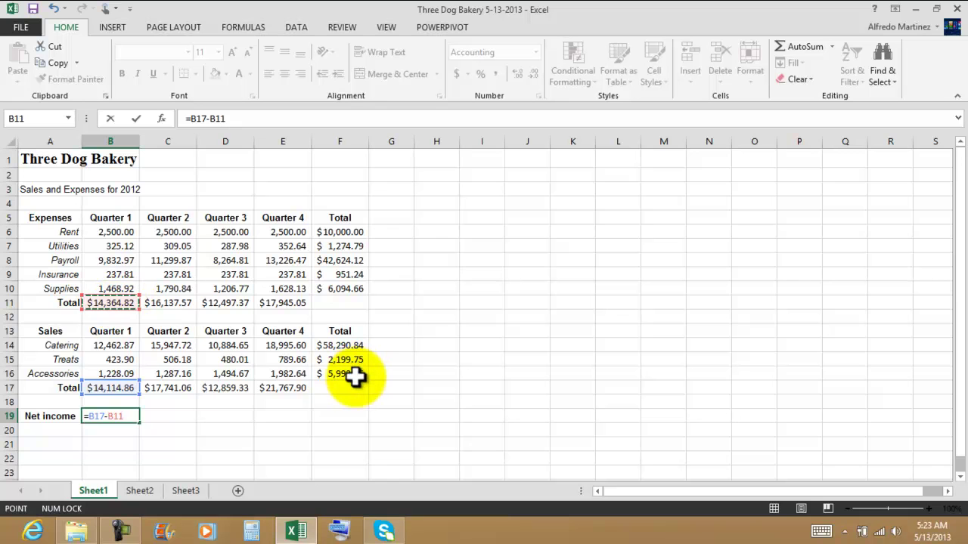
key(Return)
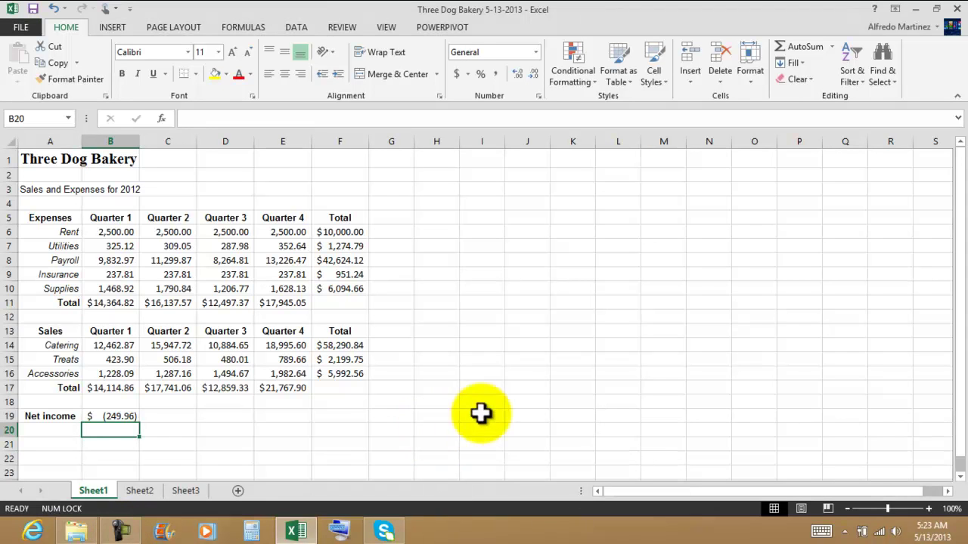
click(104, 414)
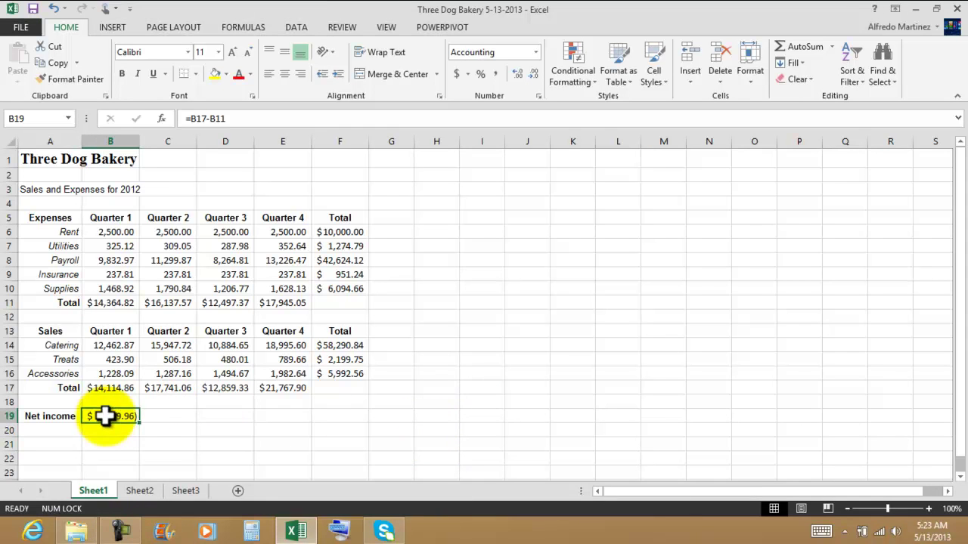
- Enter =C17-C11 in C19 and fill it right through E19
click(172, 417)
text(=)
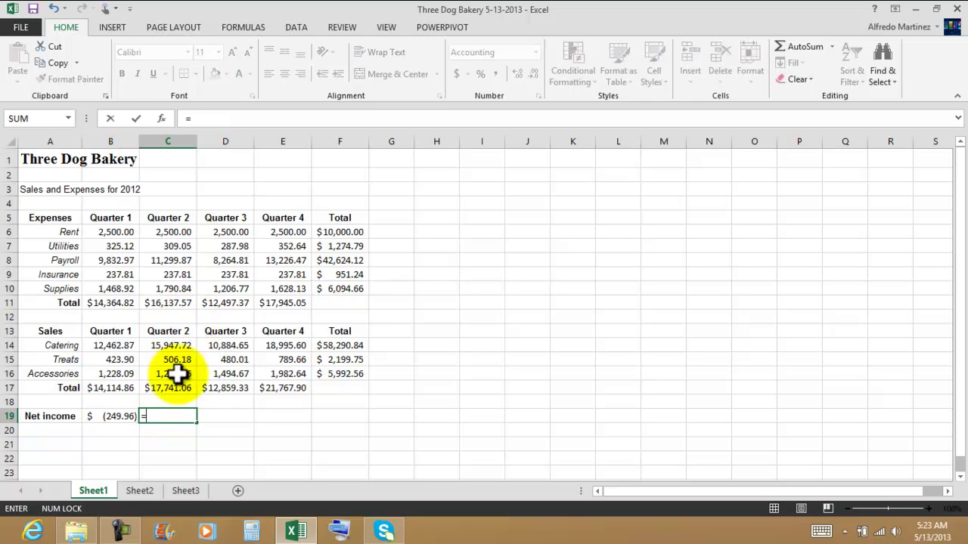
text(C17-)
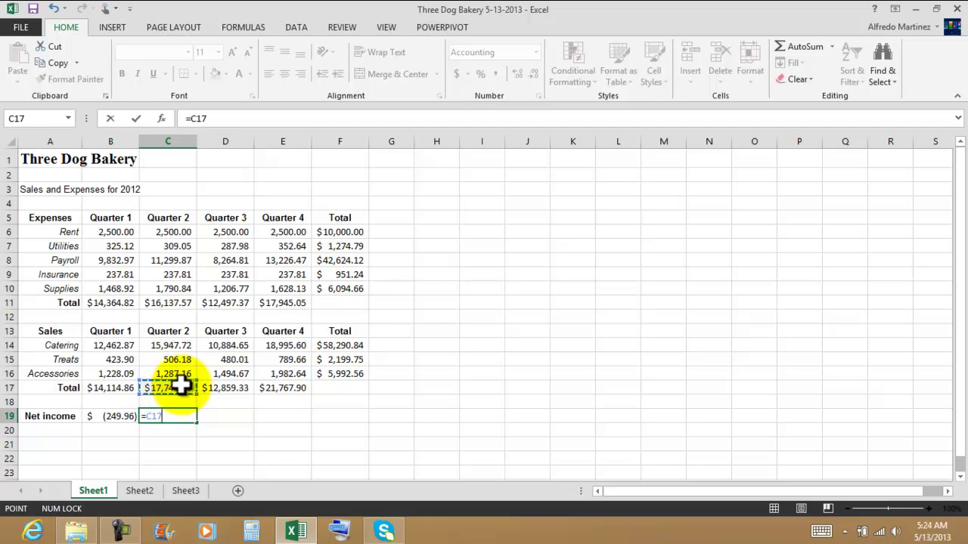
click(182, 303)
key(Return)
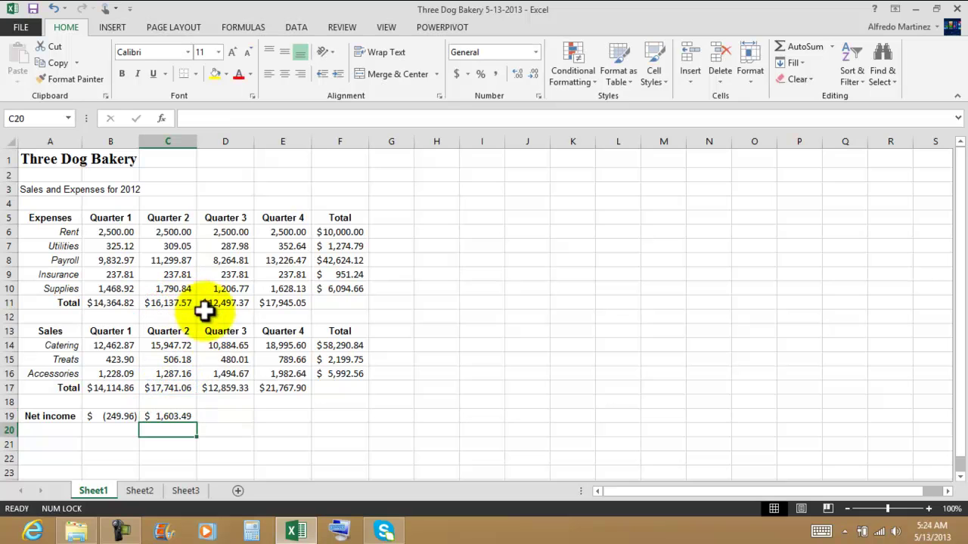
click(190, 418)
drag(197, 424, 314, 424)
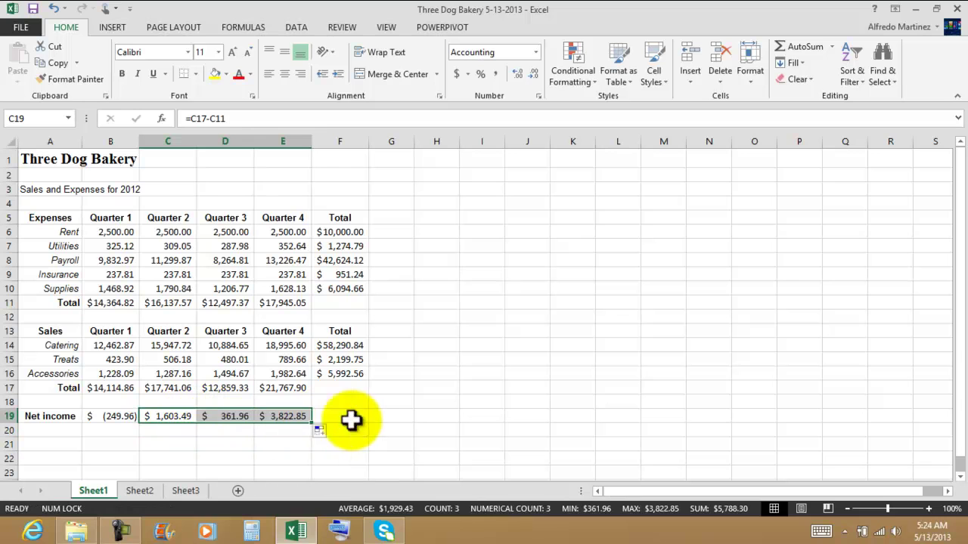
click(482, 329)
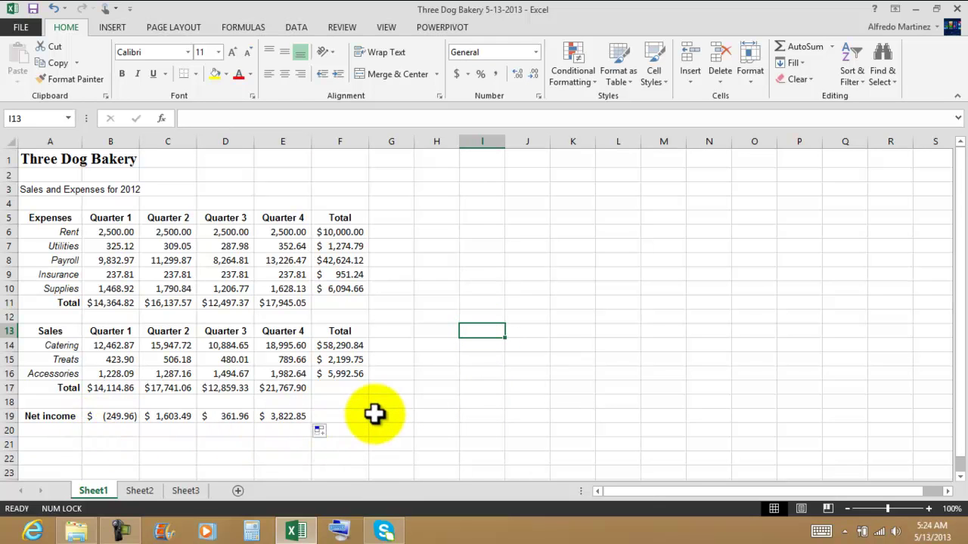
- Check the Net income formulas in B19 through E19
click(130, 417)
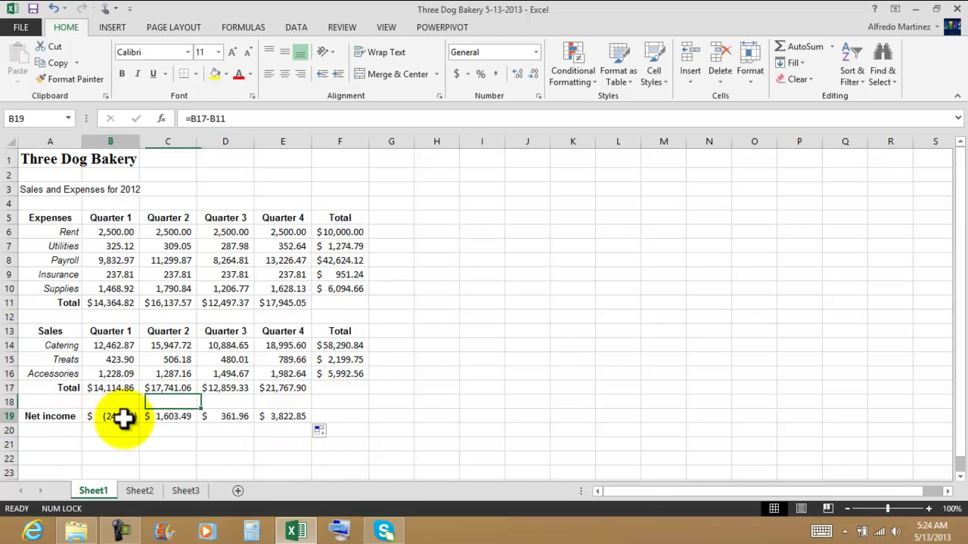
click(173, 417)
click(240, 416)
click(286, 415)
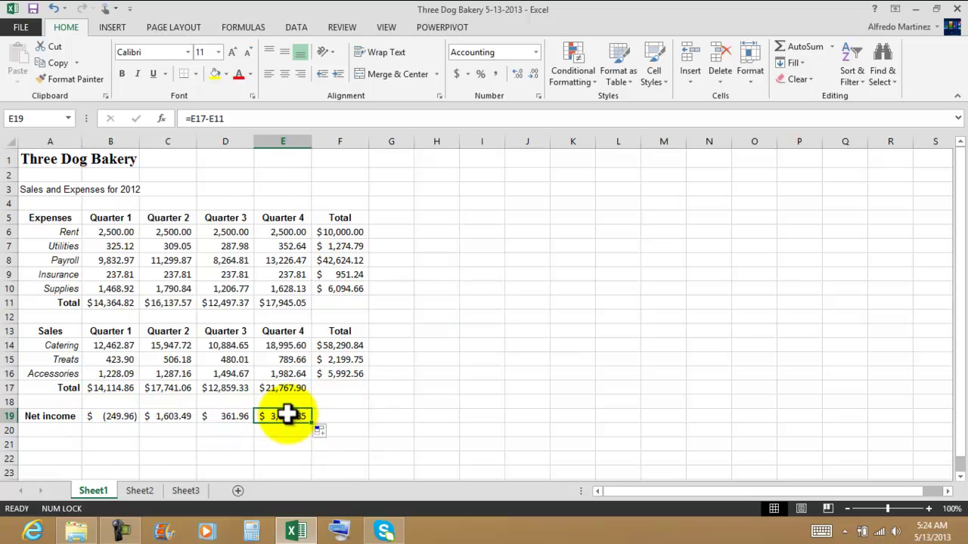
click(400, 415)
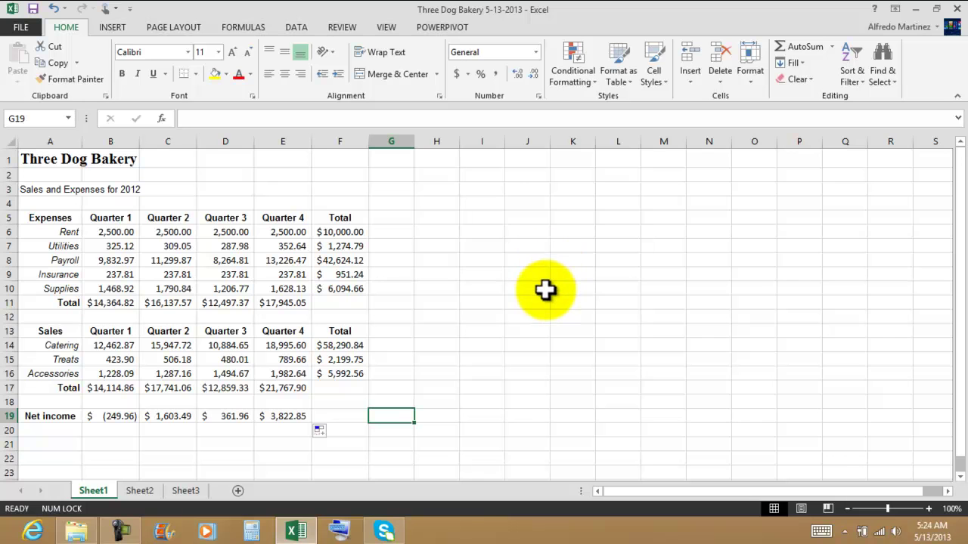
- Insert a 2-D clustered column chart of expenses A5:E10 and place it over columns G–N
click(543, 290)
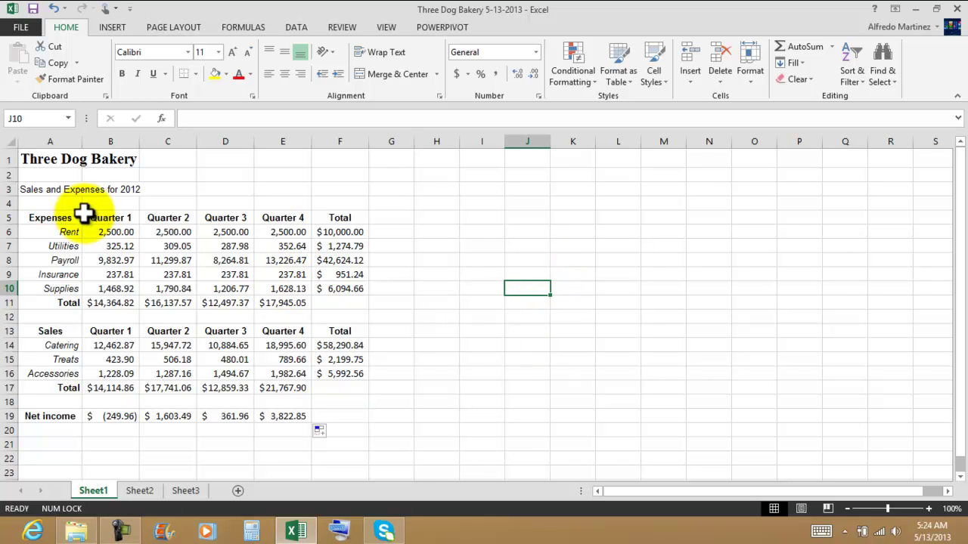
drag(45, 219, 269, 221)
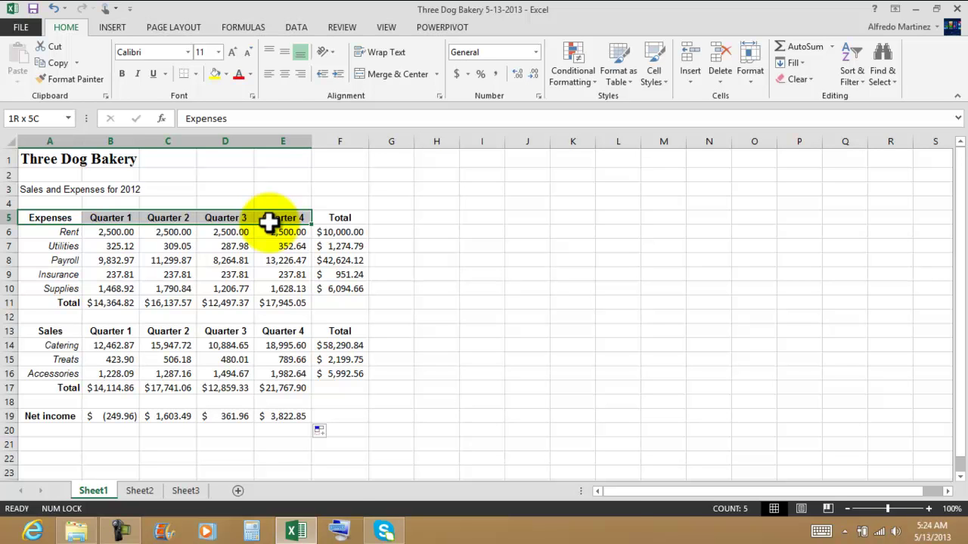
drag(268, 221, 265, 282)
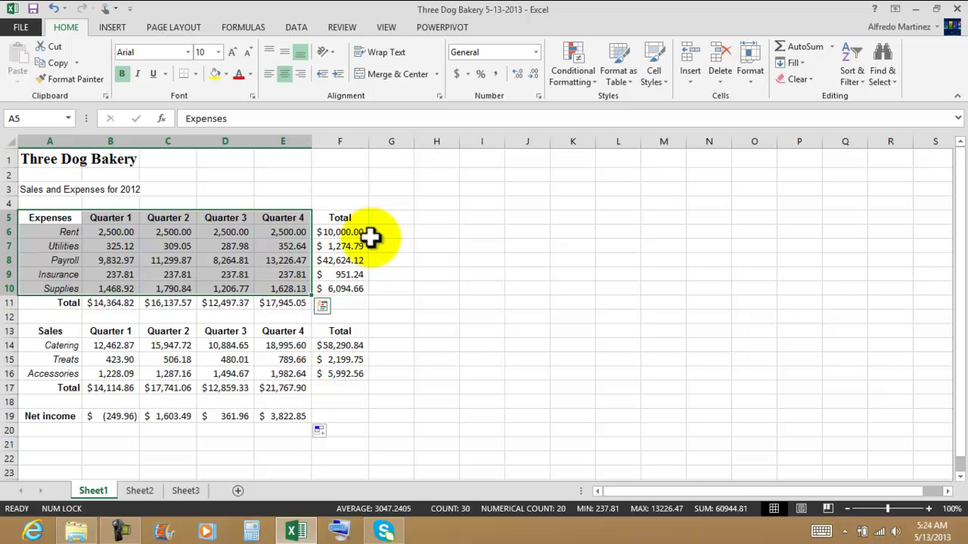
click(113, 29)
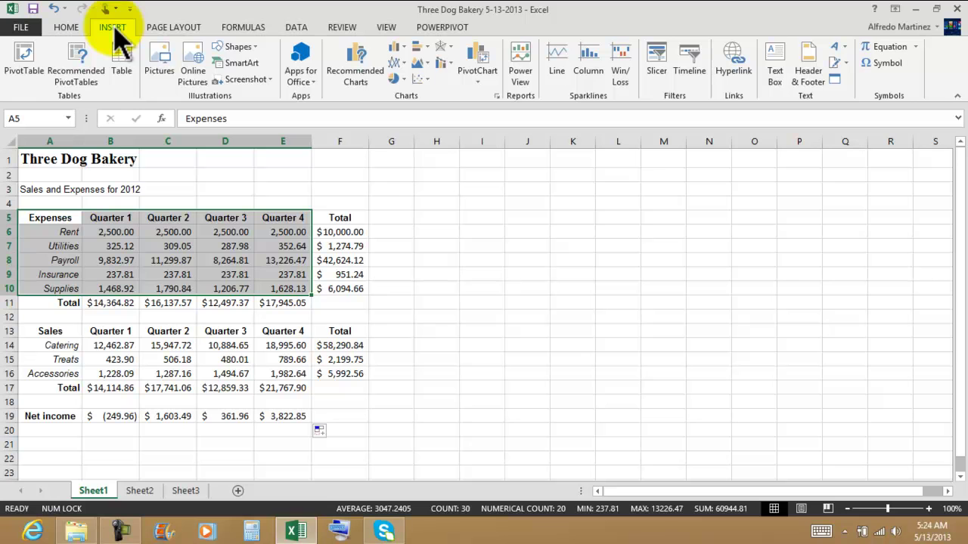
click(397, 48)
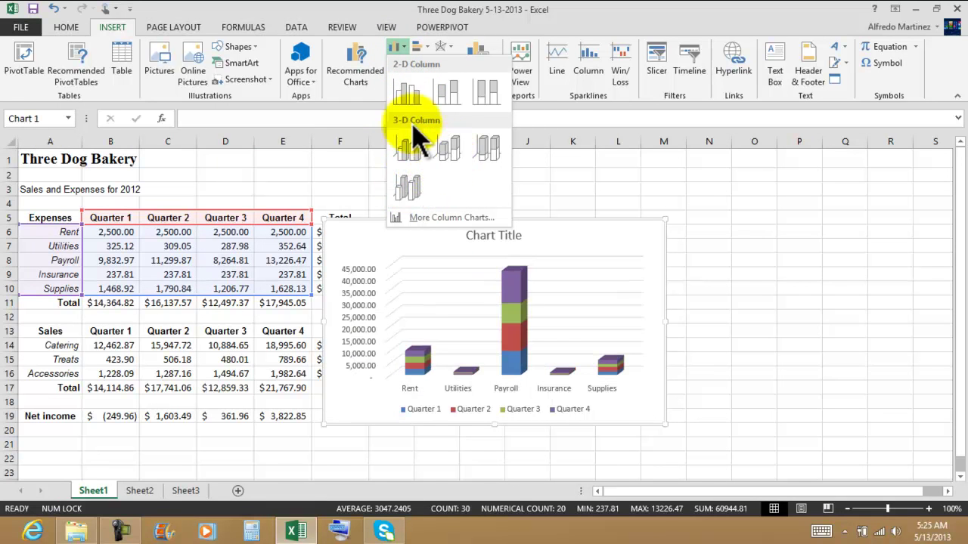
click(409, 91)
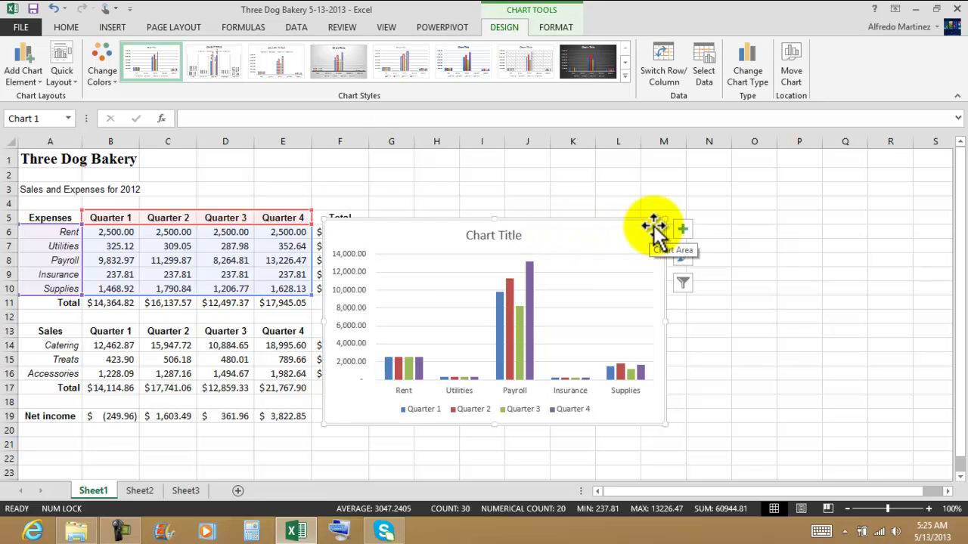
mouse_move(653, 227)
mouse_down()
mouse_move(708, 177)
mouse_move(710, 161)
mouse_up()
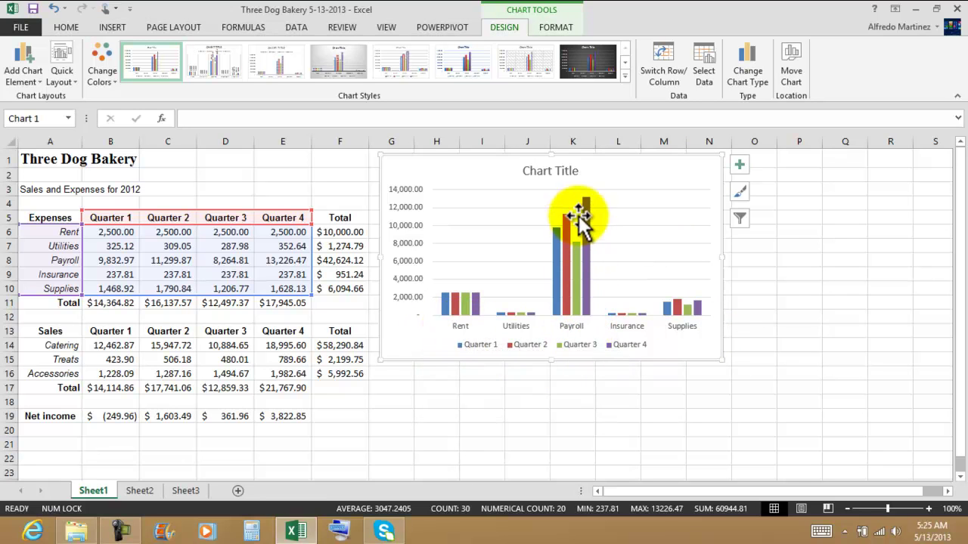
mouse_move(587, 242)
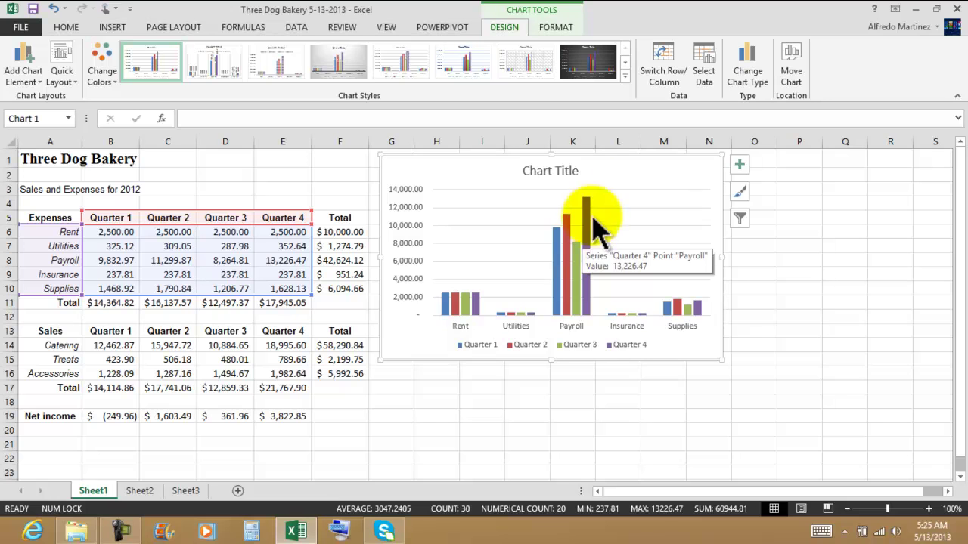
- Switch the chart's rows and columns to group by quarter, and title it 'Sales'
click(668, 73)
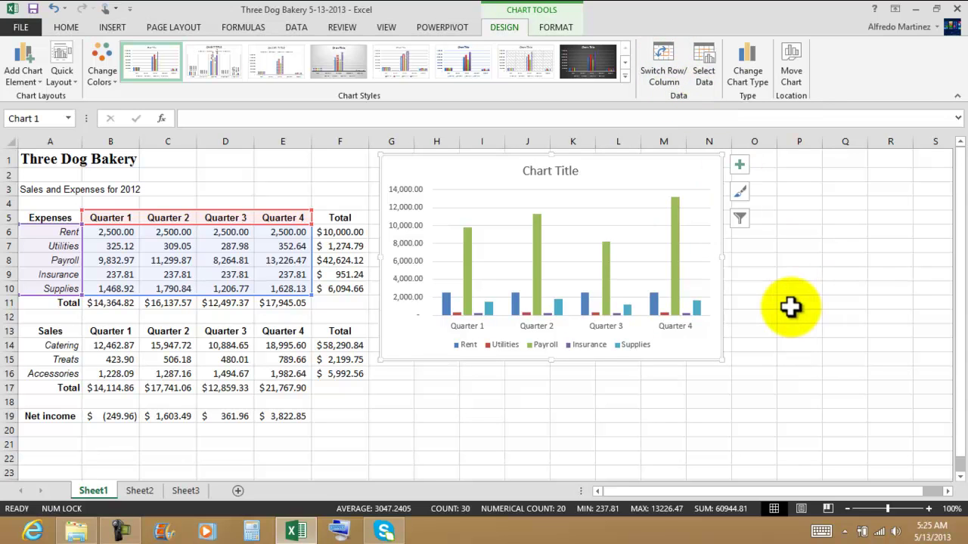
click(548, 172)
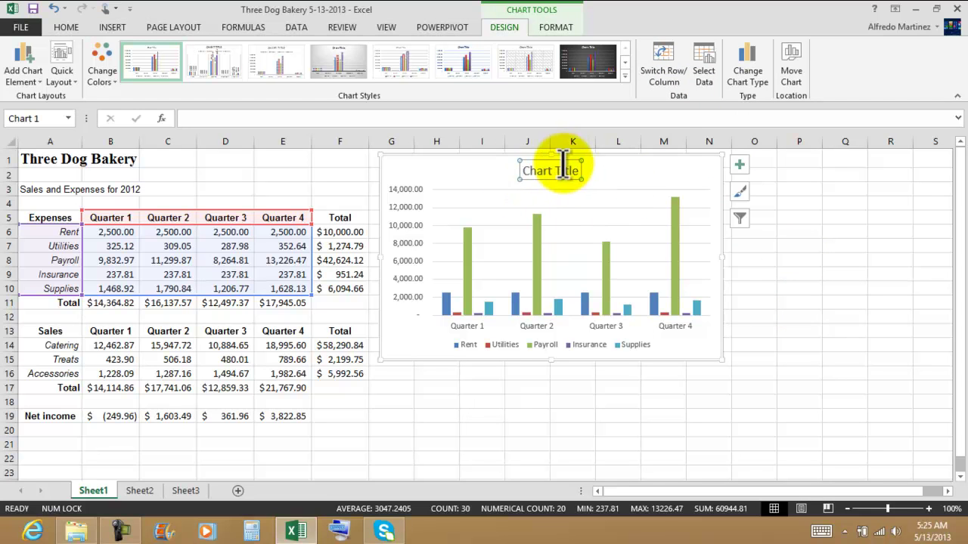
click(553, 170)
triple_click(553, 173)
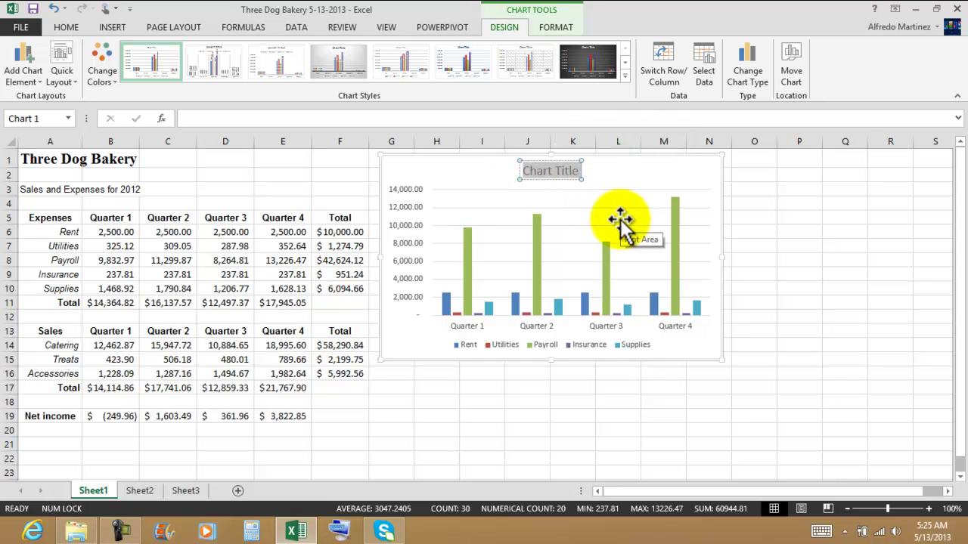
text(Sales)
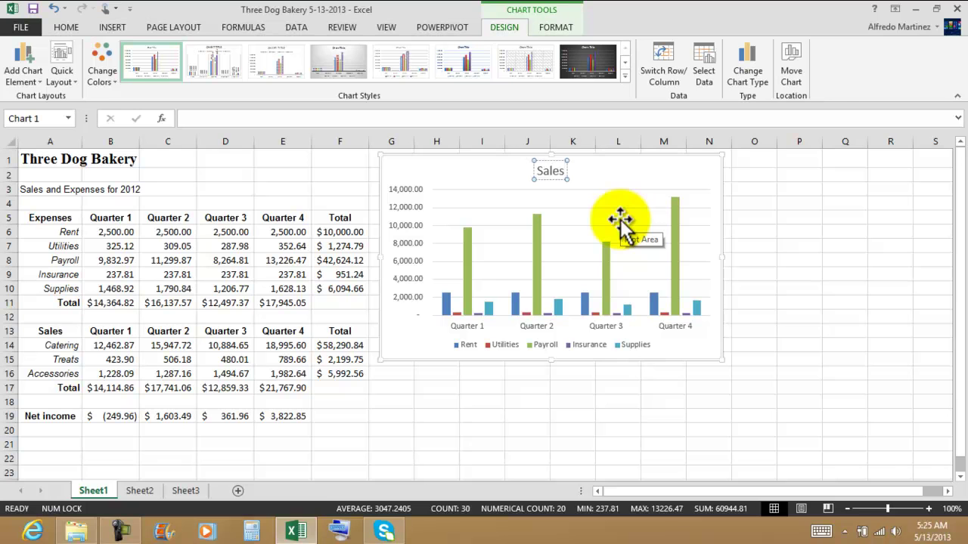
click(834, 234)
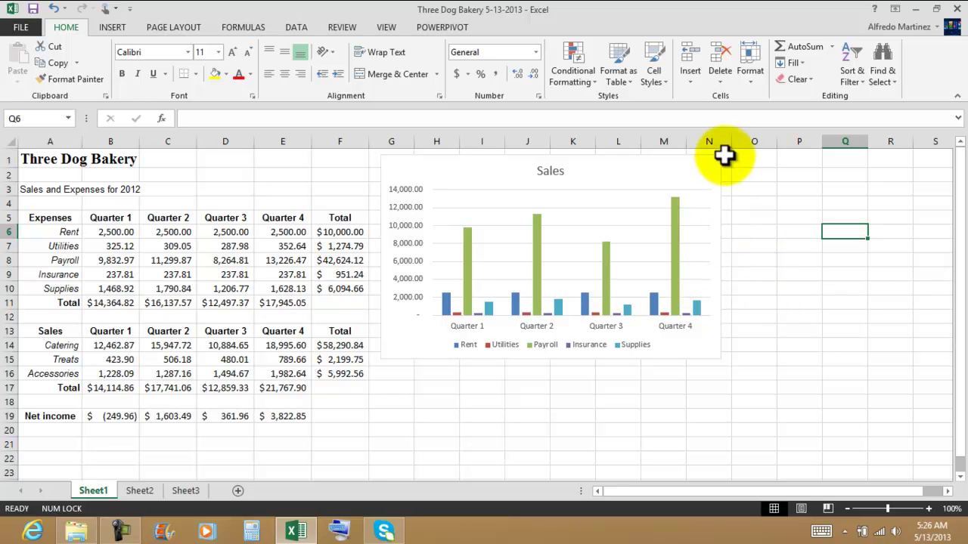
click(711, 166)
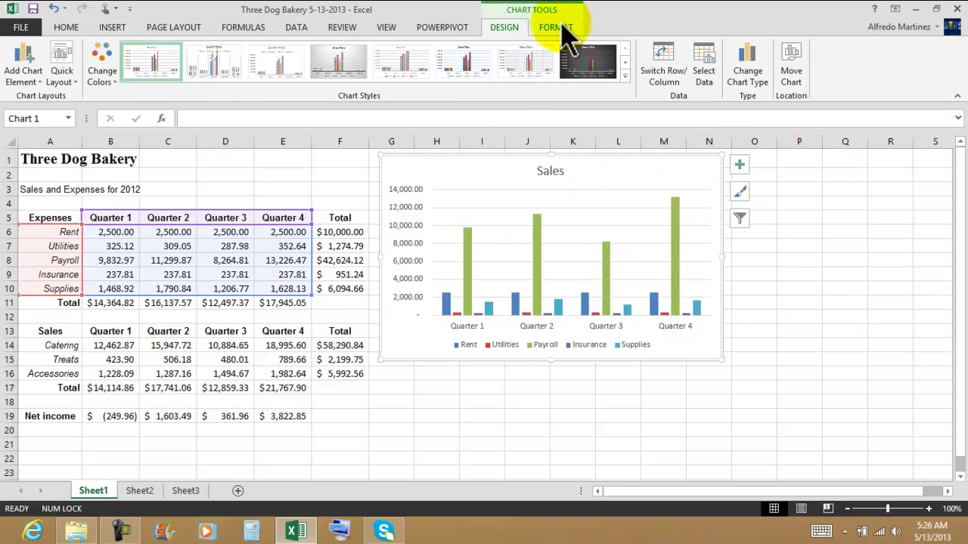
- Apply the third Colorful palette to the Sales chart's columns
click(103, 72)
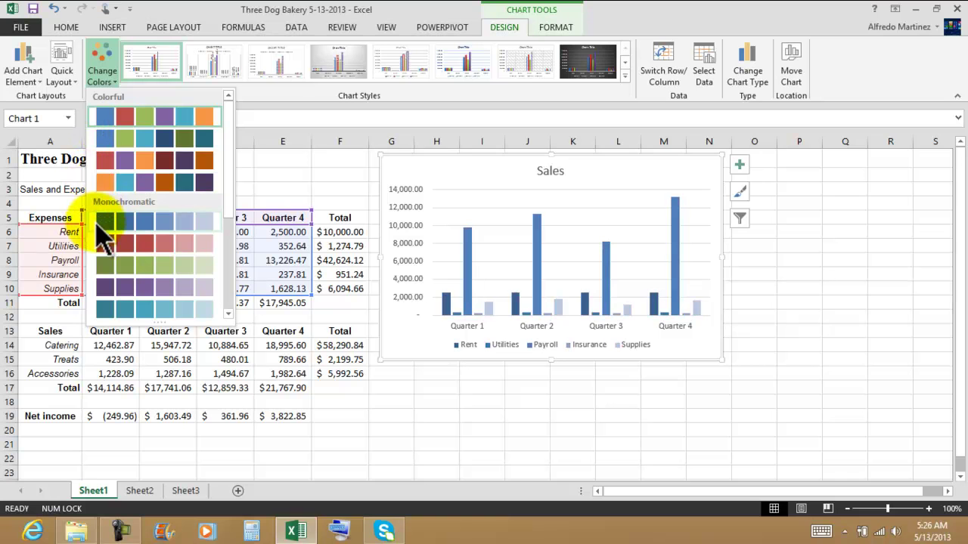
click(108, 159)
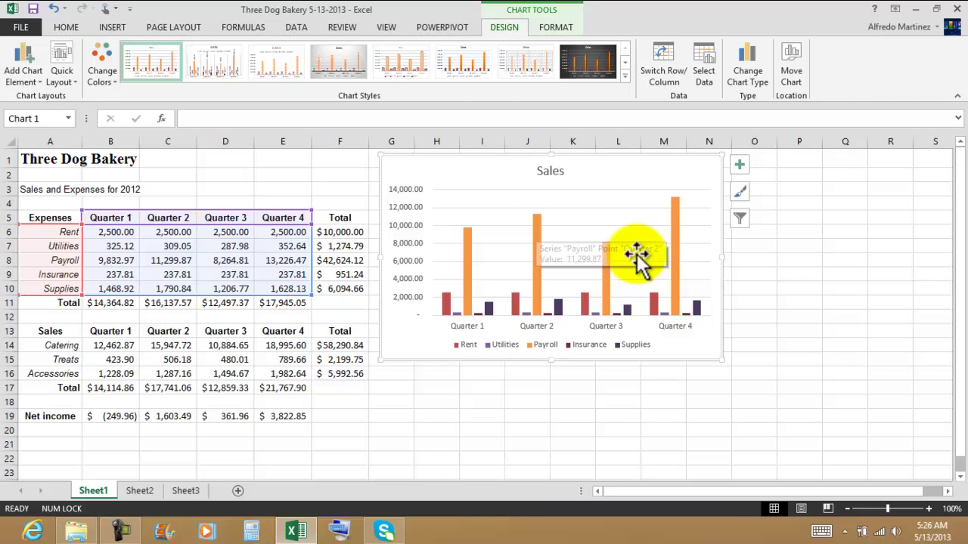
click(812, 287)
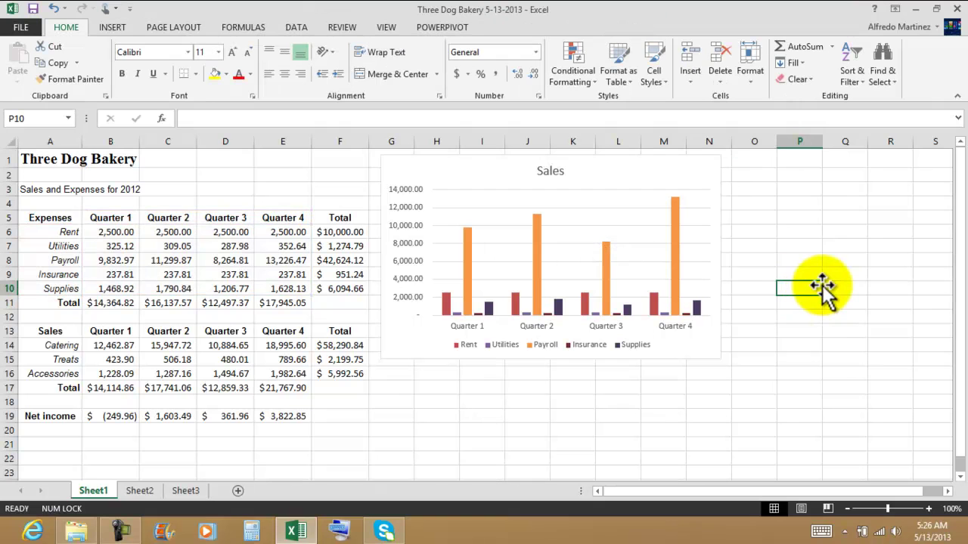
- Insert a 2-D clustered column chart of the Sales table starting at A13
drag(48, 331, 302, 377)
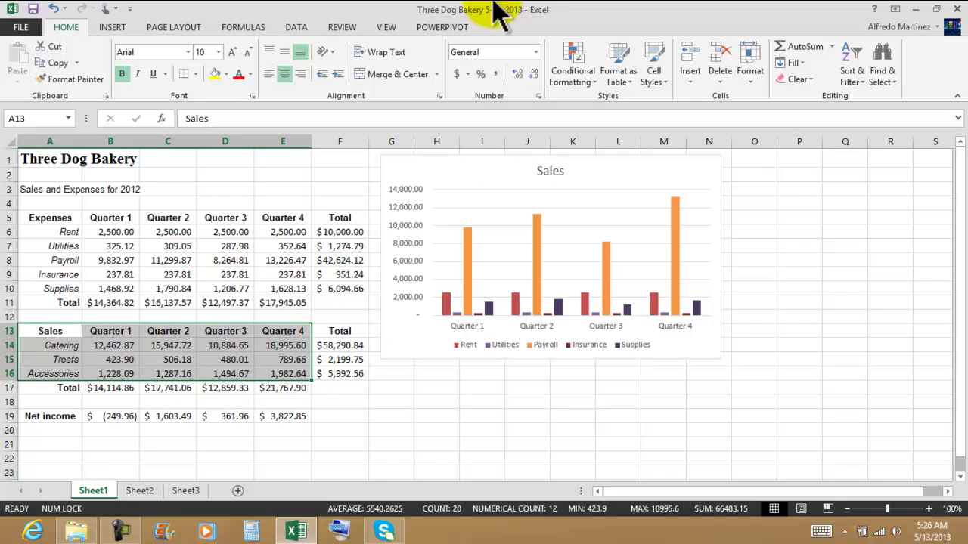
click(112, 29)
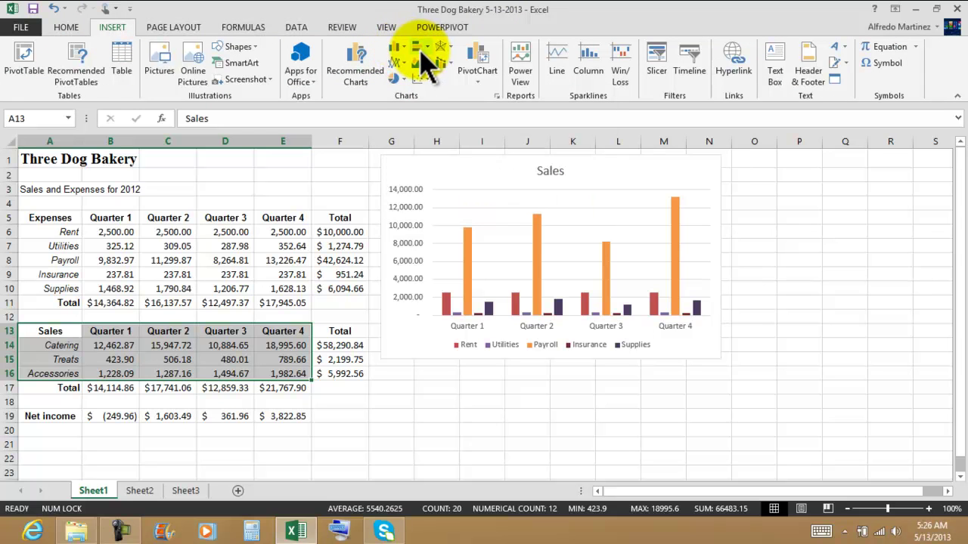
click(394, 48)
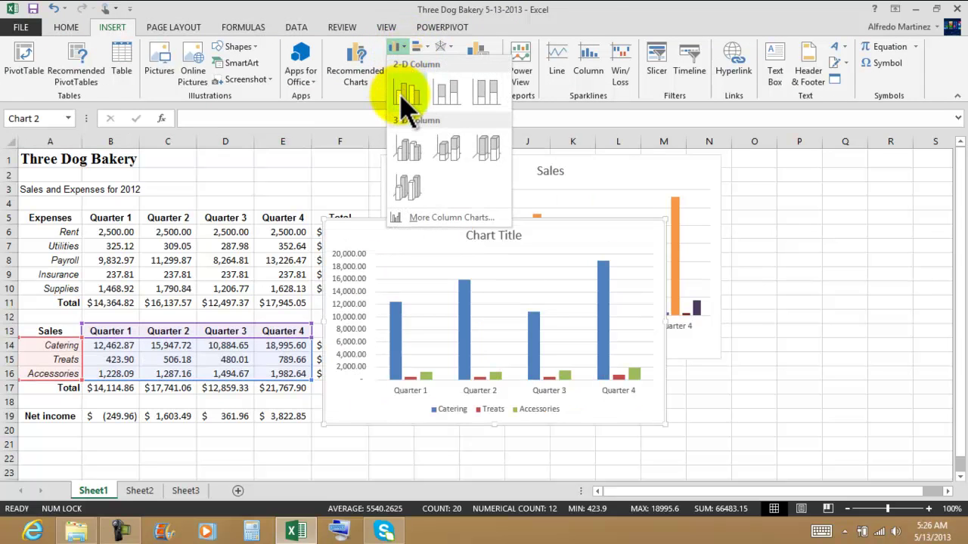
click(406, 95)
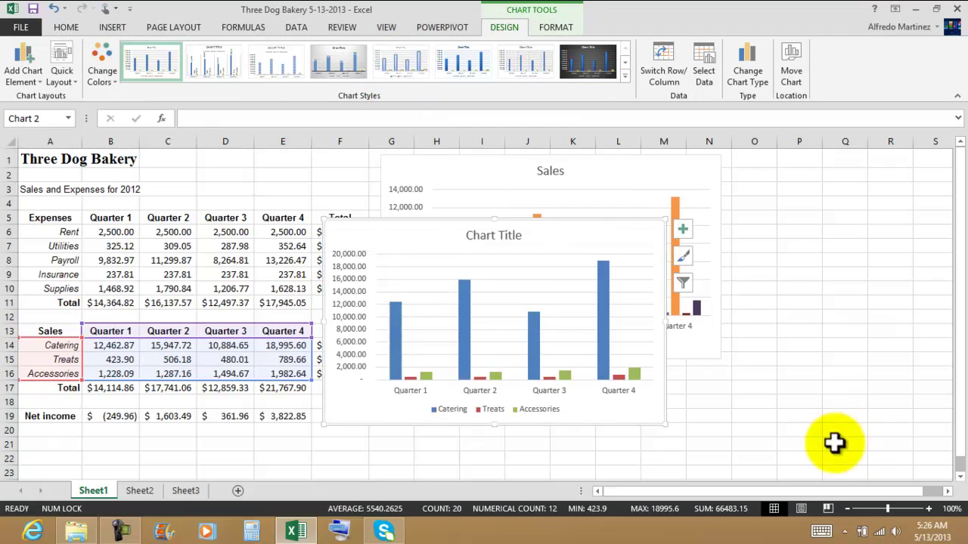
- Move the new Sales chart below and to the right of the first chart
scroll(843, 374, down, 2)
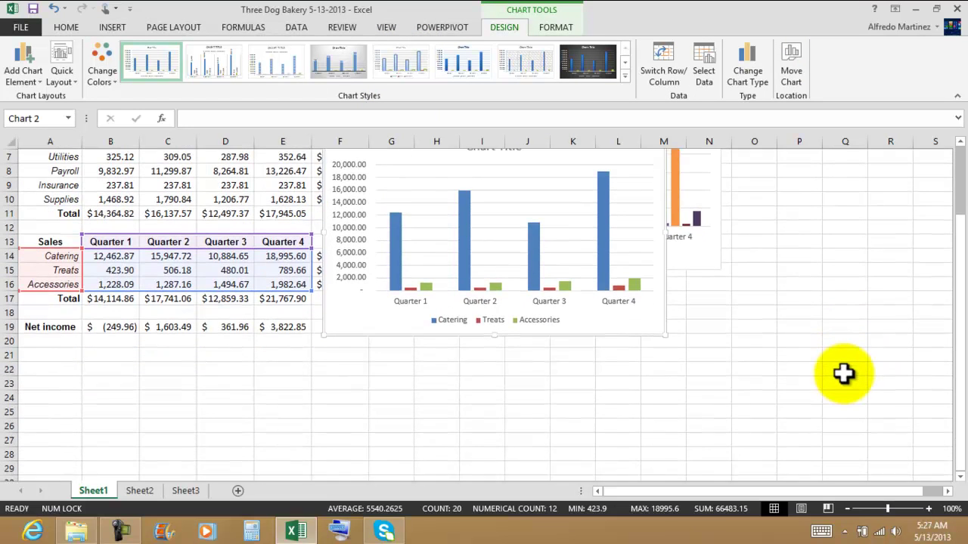
drag(655, 325, 716, 437)
scroll(798, 422, down, 2)
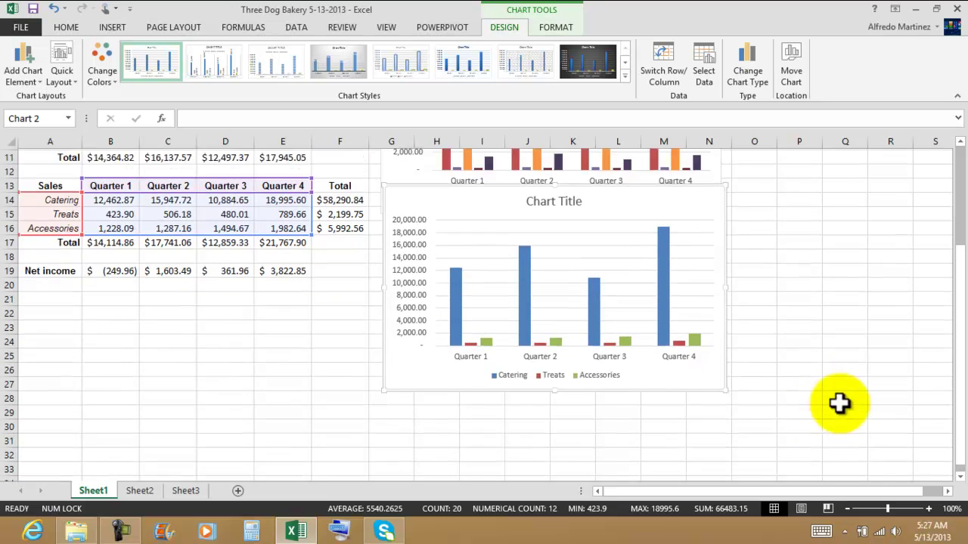
mouse_move(708, 356)
mouse_down()
mouse_move(721, 369)
mouse_move(713, 395)
mouse_move(707, 389)
mouse_up()
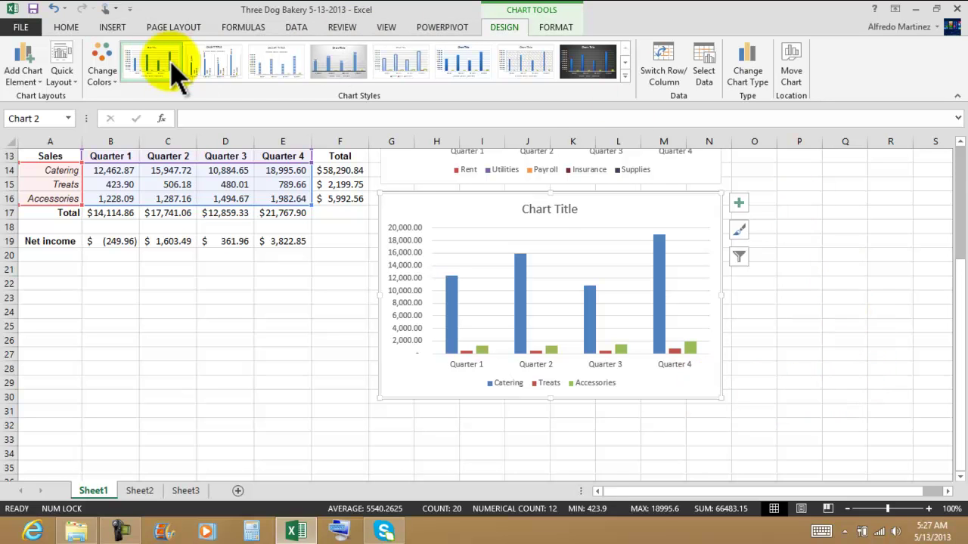
scroll(713, 123, up, 4)
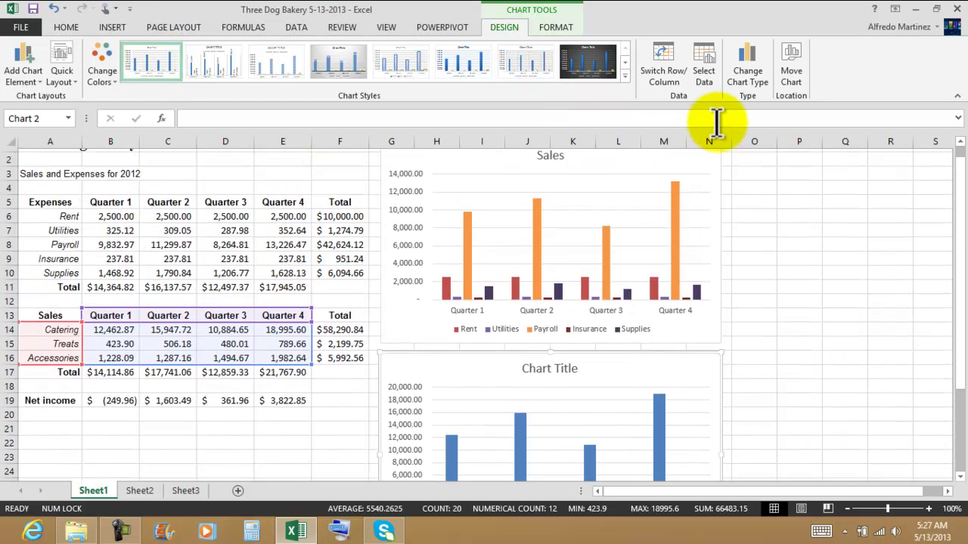
scroll(716, 125, down, 2)
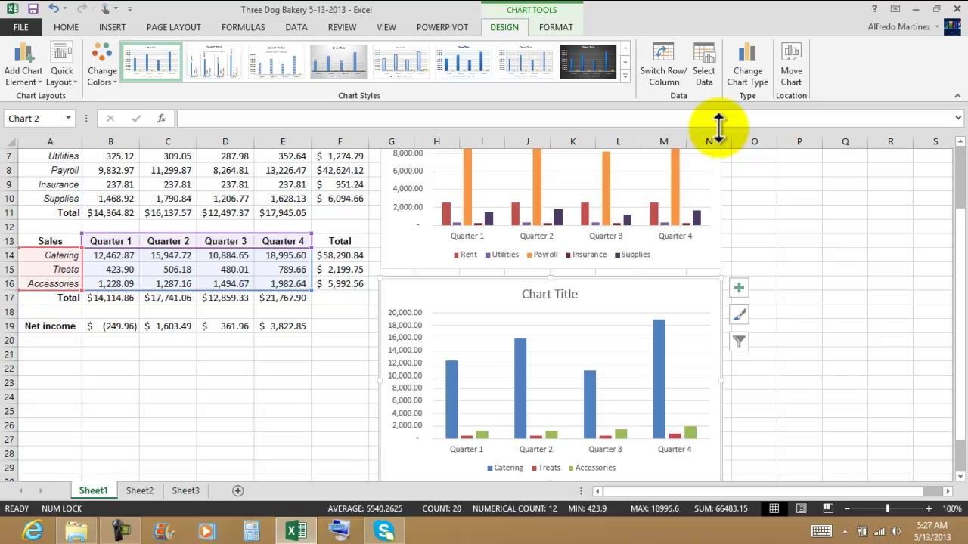
- Apply the fourth Colorful scheme (orange, teal, purple) to the Sales chart
click(101, 66)
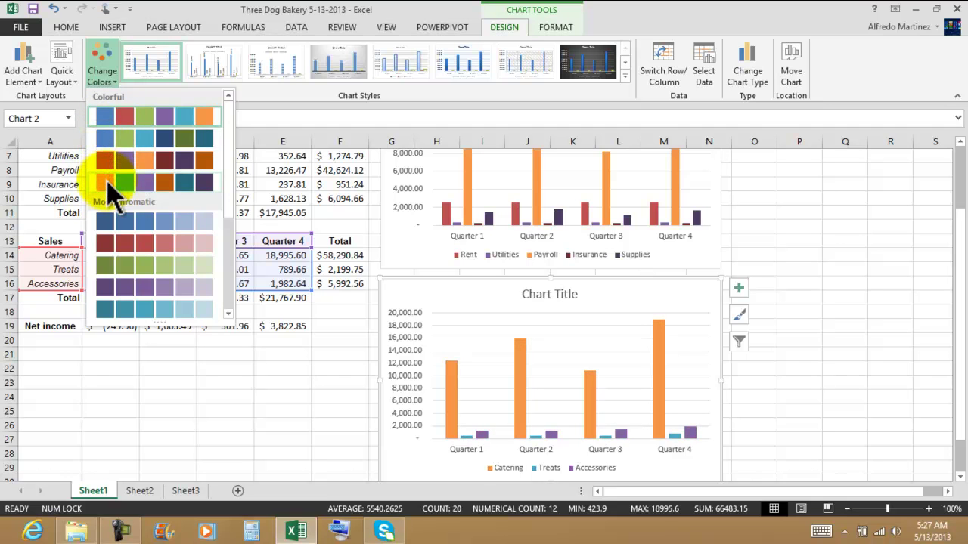
mouse_move(227, 184)
mouse_down()
mouse_move(227, 281)
mouse_move(227, 169)
mouse_up()
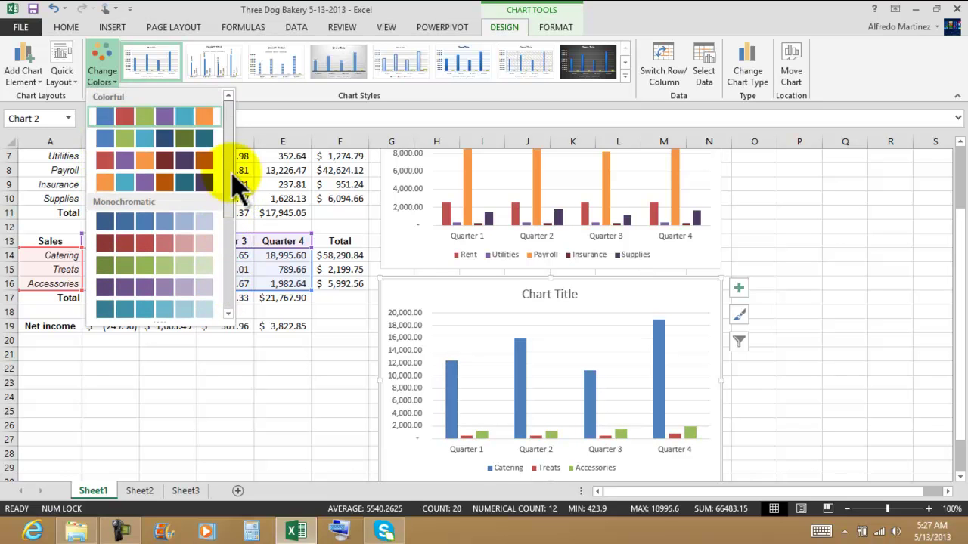
click(100, 183)
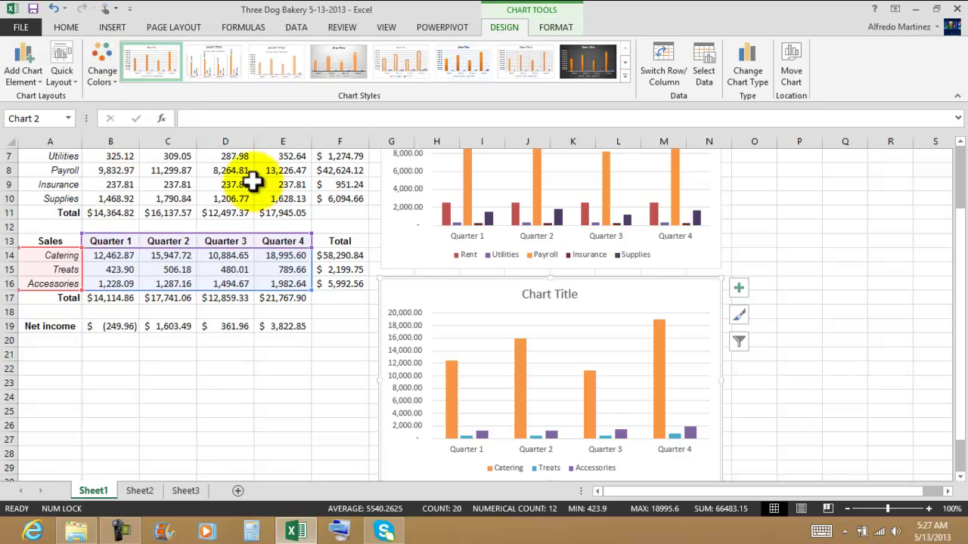
click(813, 244)
click(548, 293)
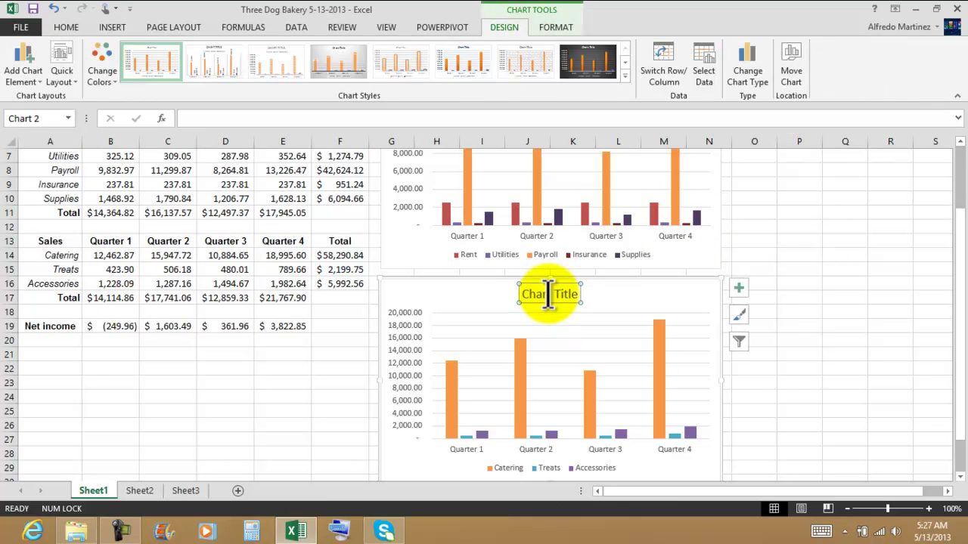
- Title the new column chart 'Sales' and close the formatting panel
double_click(548, 293)
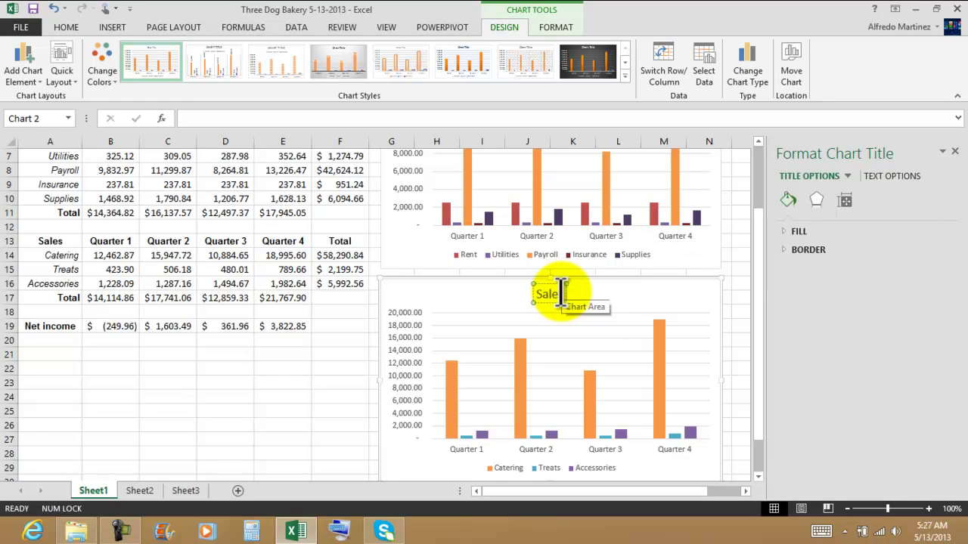
click(284, 388)
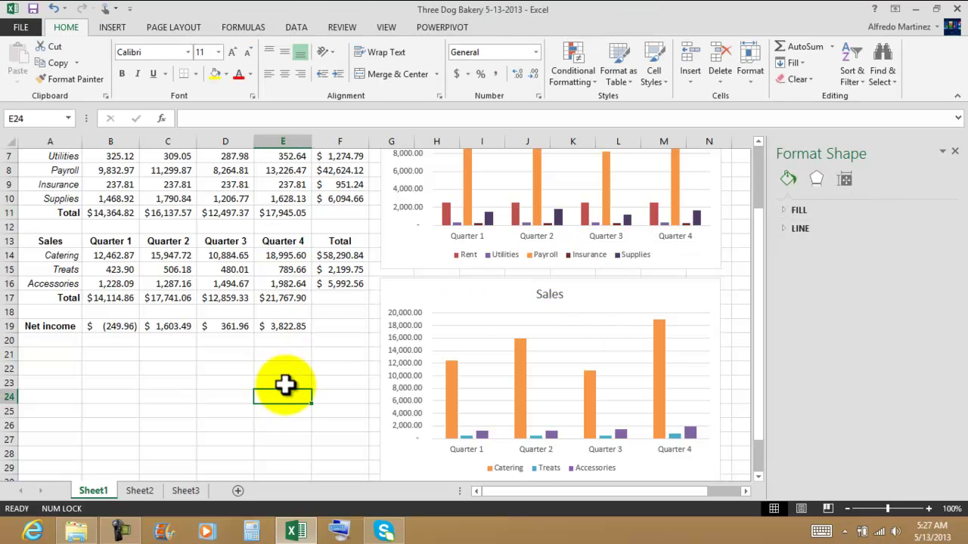
click(287, 368)
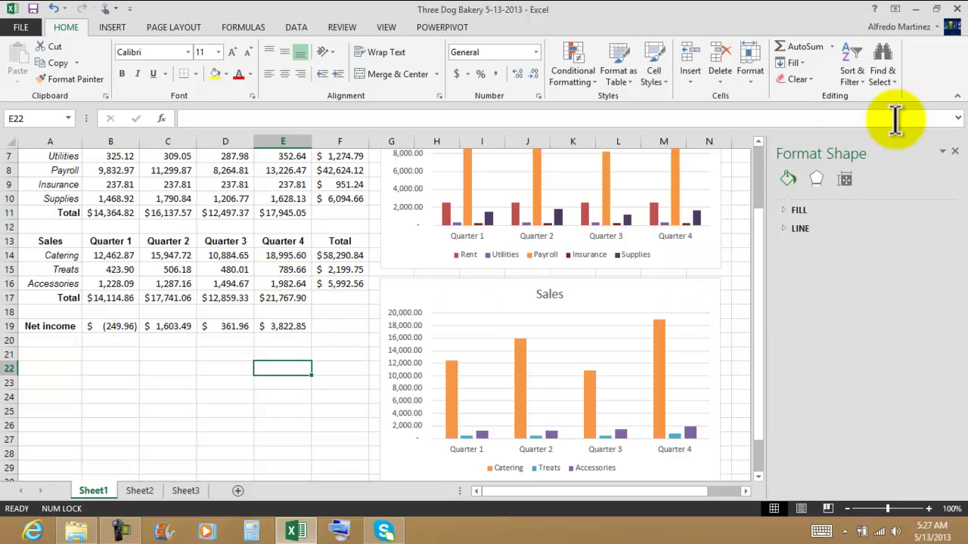
click(954, 151)
click(839, 215)
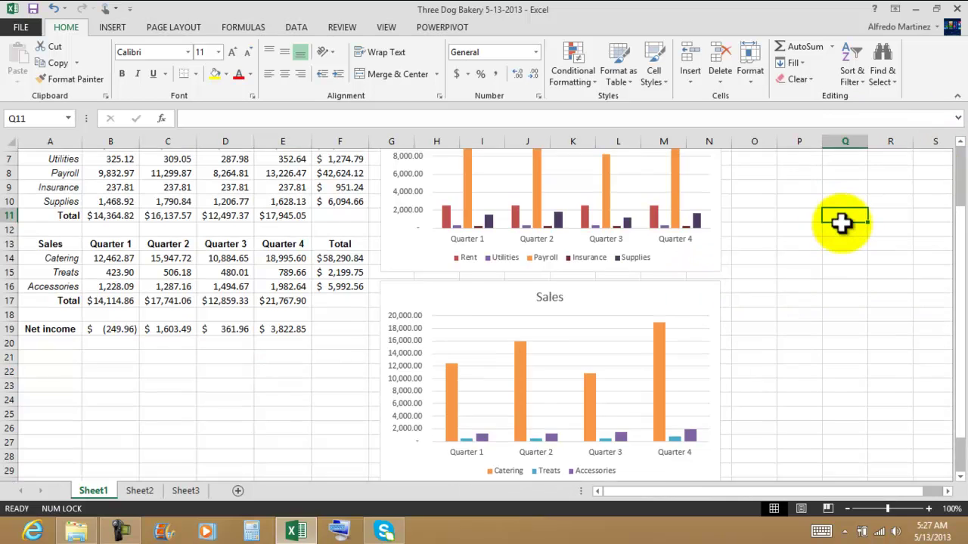
- Replace the upper chart's title 'Sales' with 'Expenses'
scroll(841, 224, up, 2)
scroll(839, 224, down, 2)
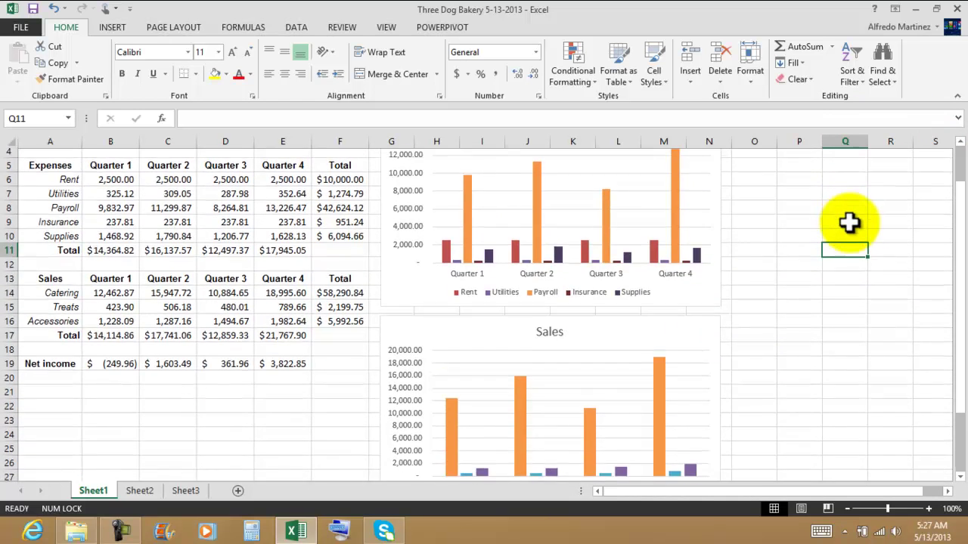
scroll(849, 222, up, 2)
scroll(851, 223, down, 1)
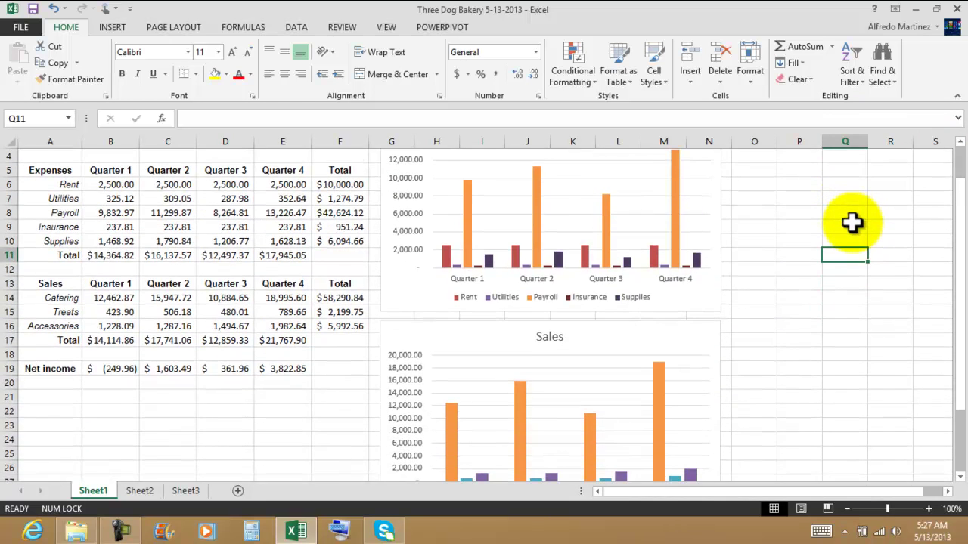
scroll(852, 222, up, 1)
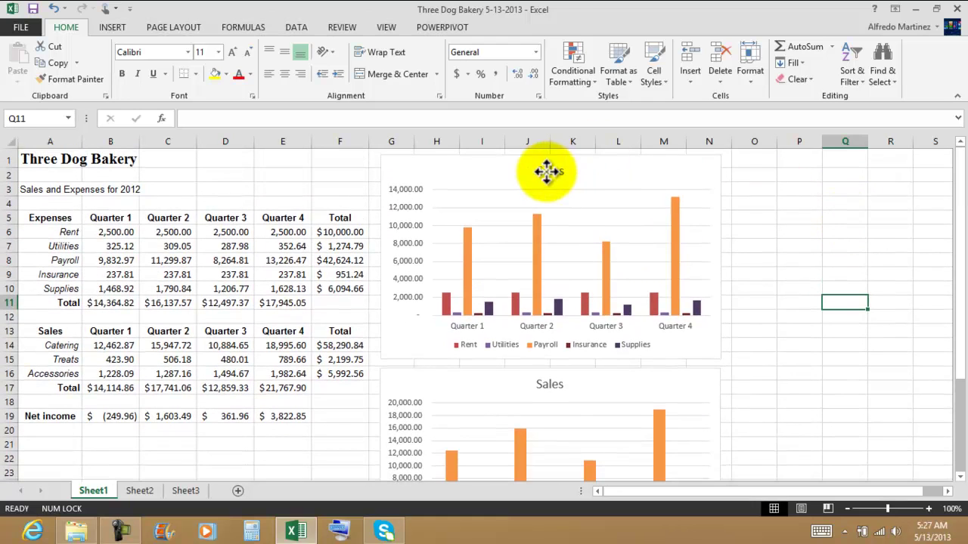
click(571, 173)
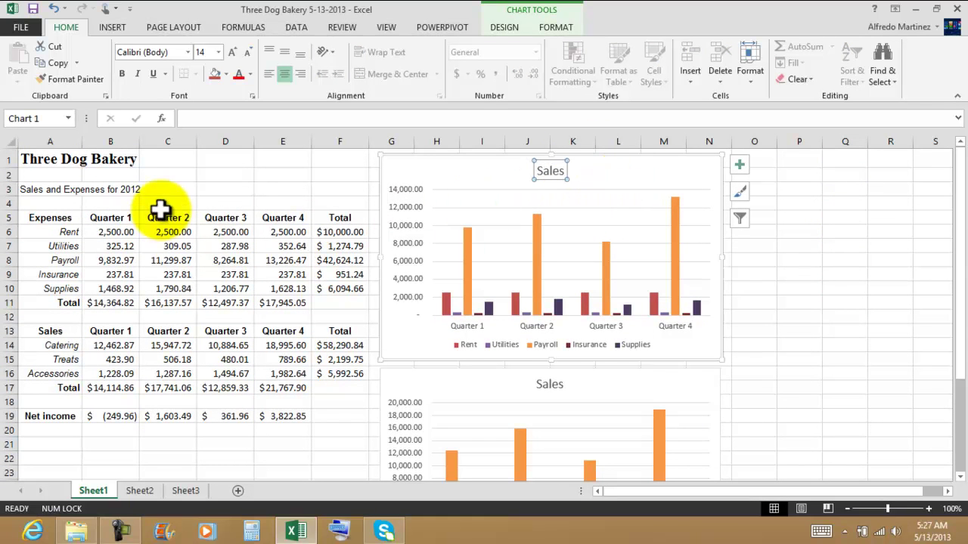
double_click(546, 170)
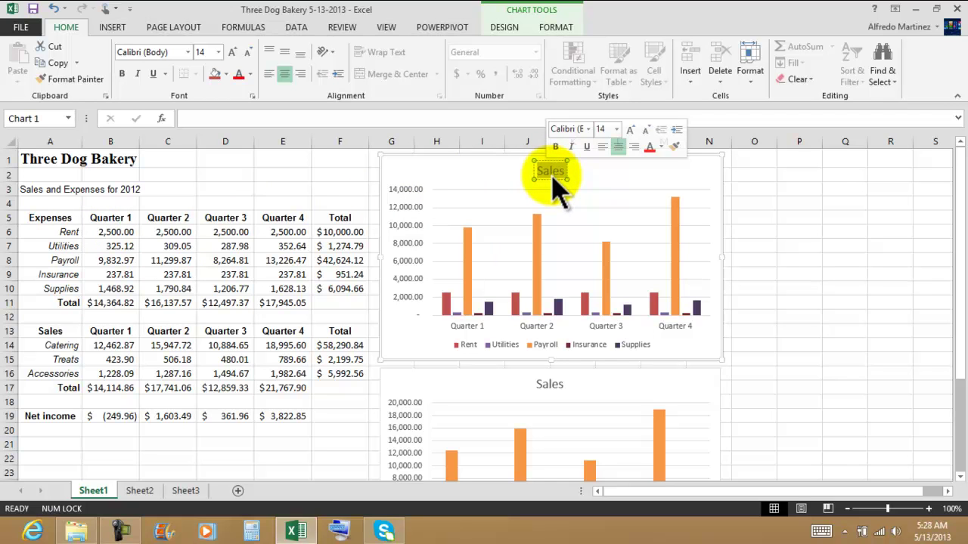
key(Delete)
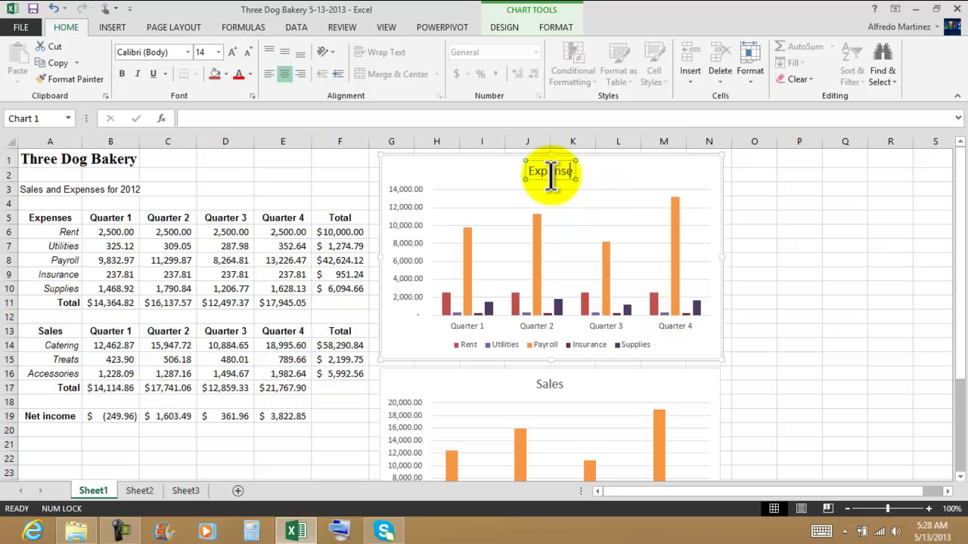
click(855, 229)
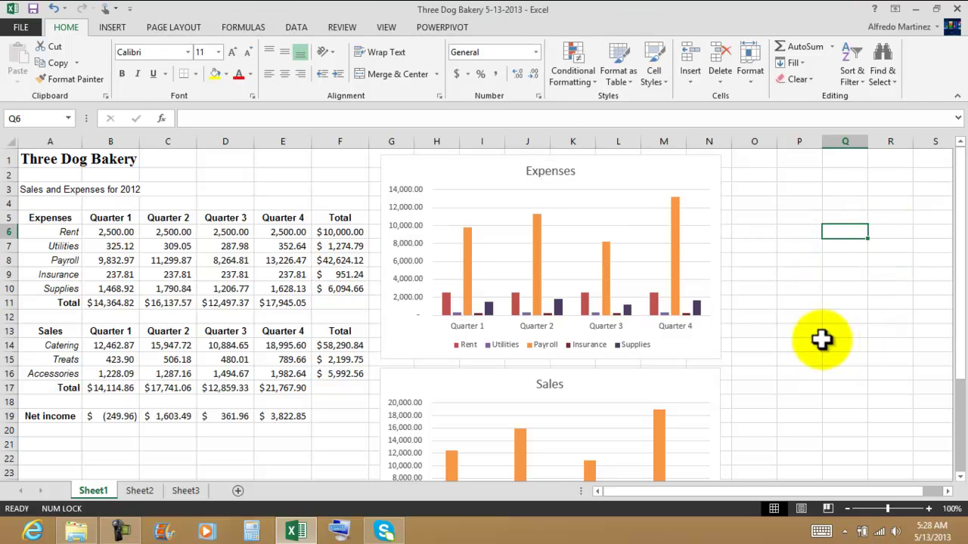
- Fill the Payroll bars of the Expenses chart green
click(467, 252)
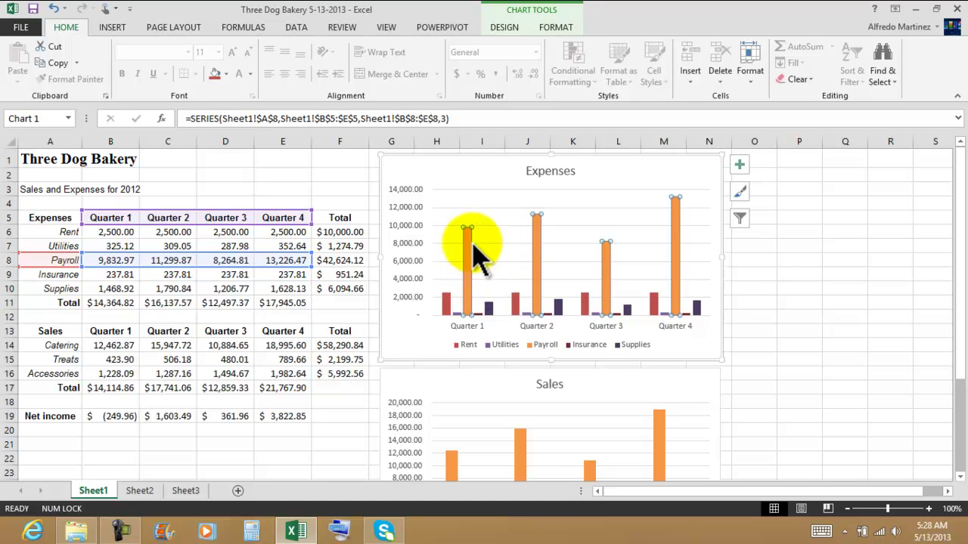
mouse_move(472, 250)
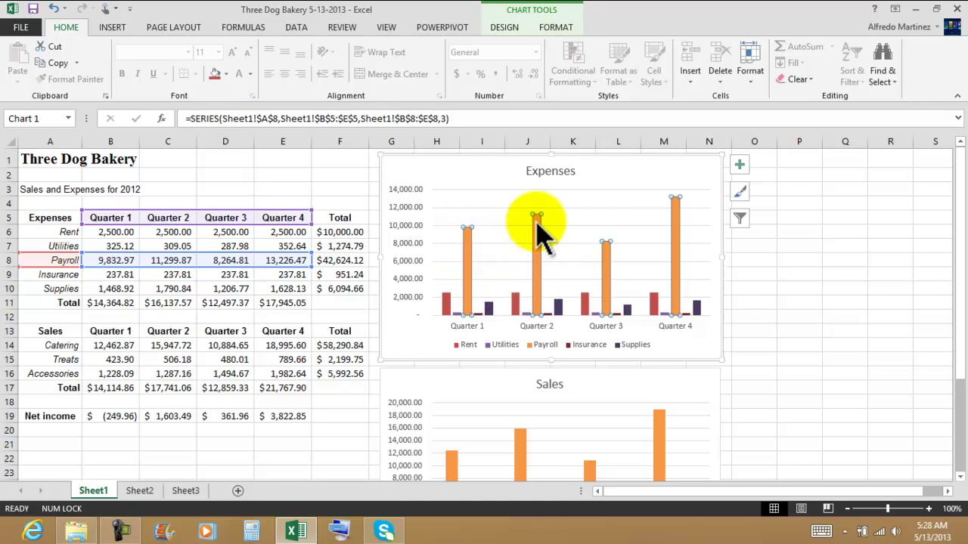
mouse_move(681, 216)
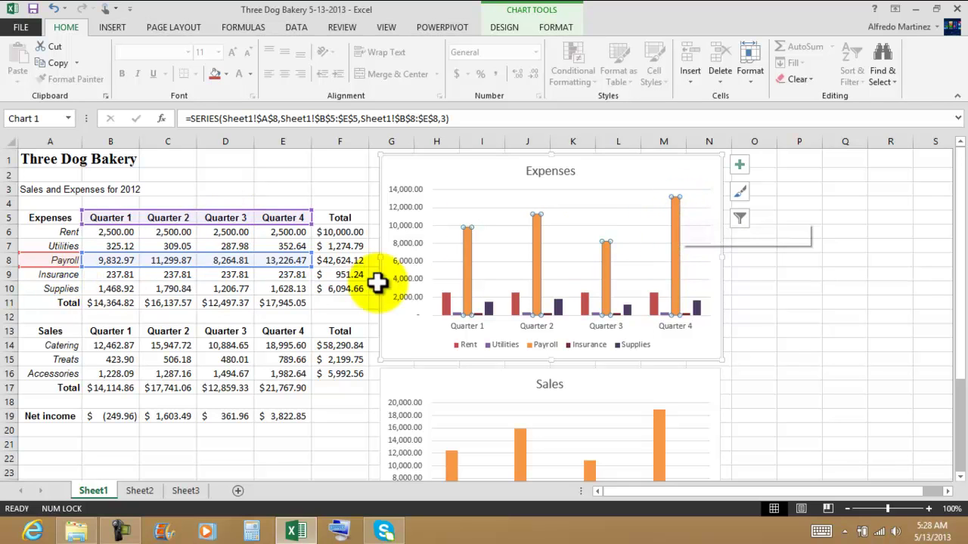
click(505, 29)
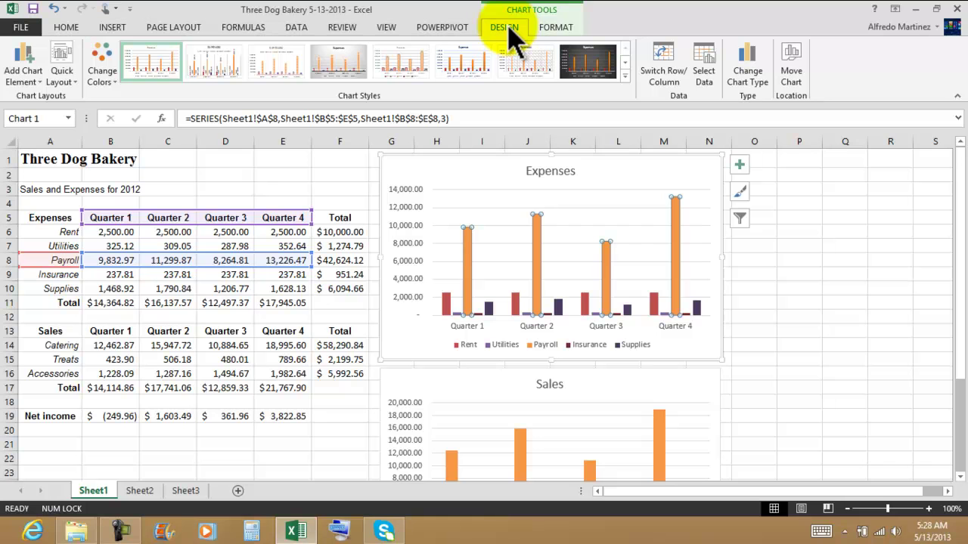
click(552, 32)
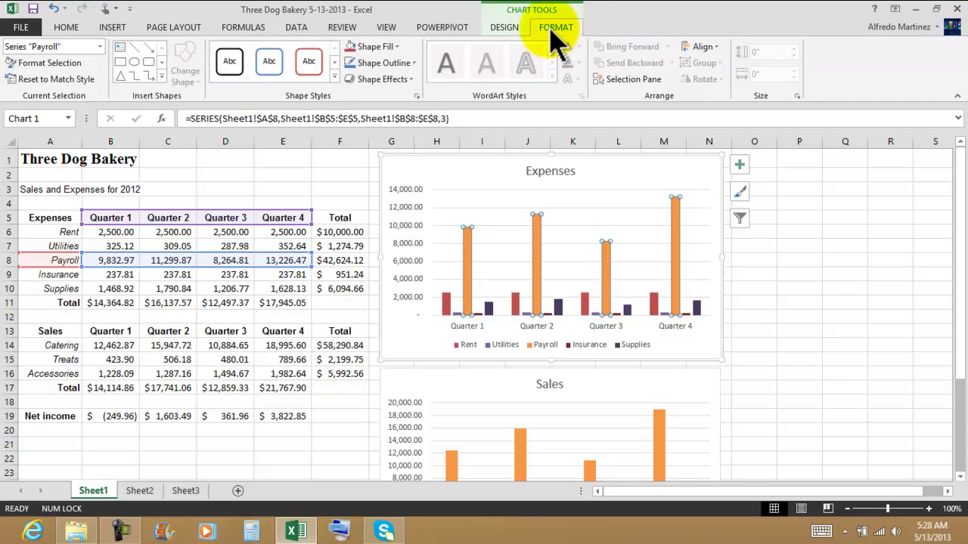
click(397, 46)
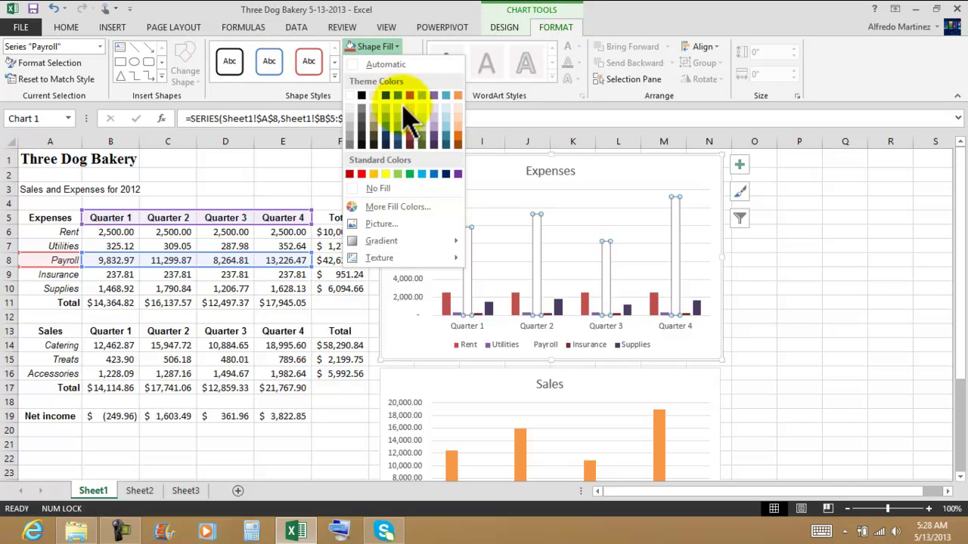
click(410, 174)
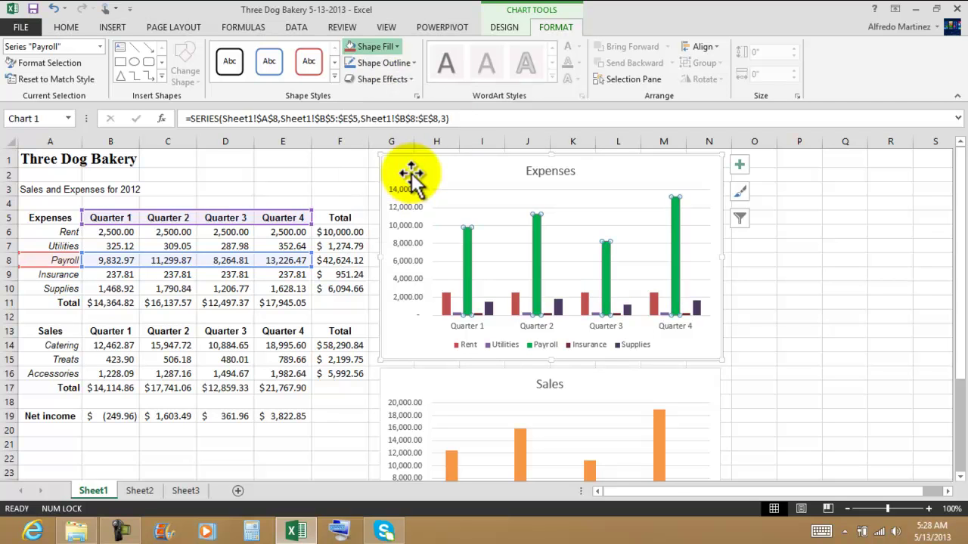
- Fill the Rent bars red and the Utilities bars yellow
click(450, 306)
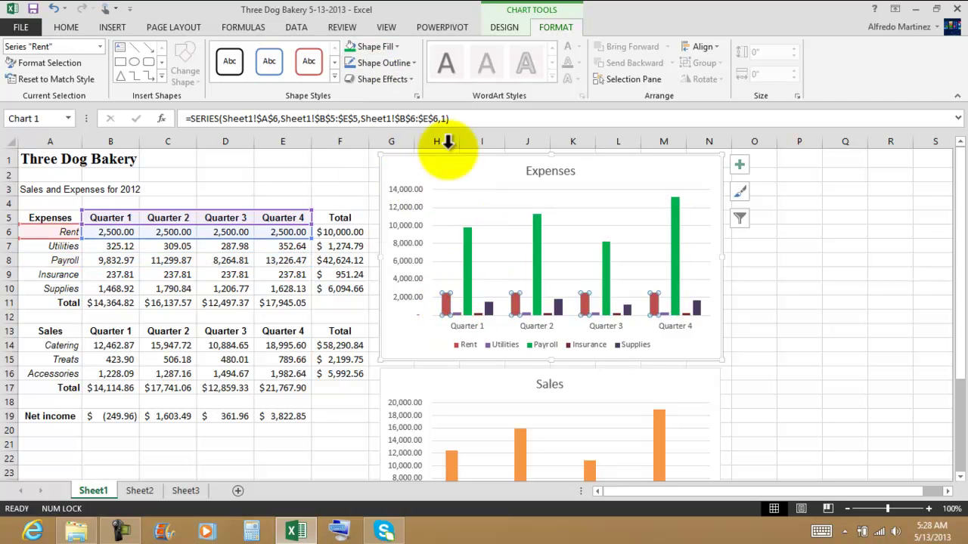
click(398, 47)
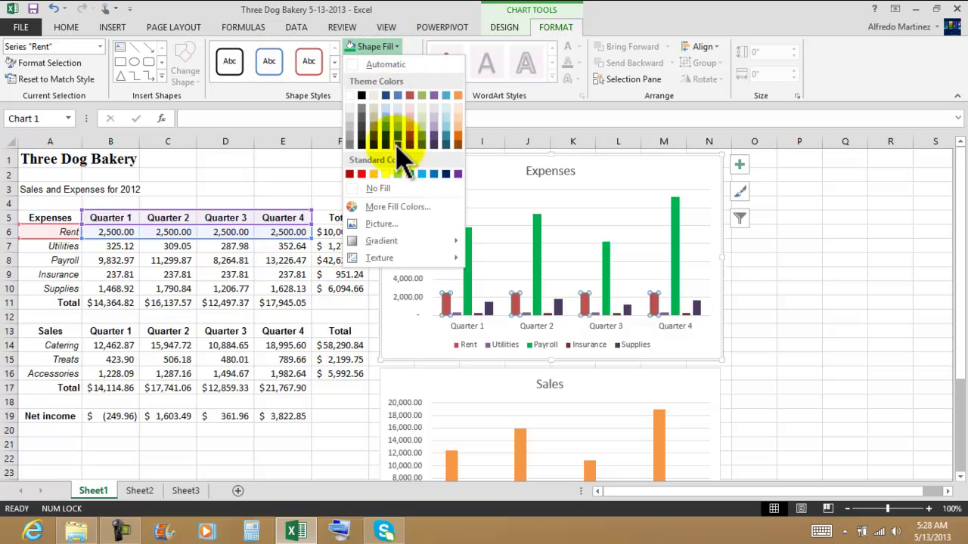
click(360, 174)
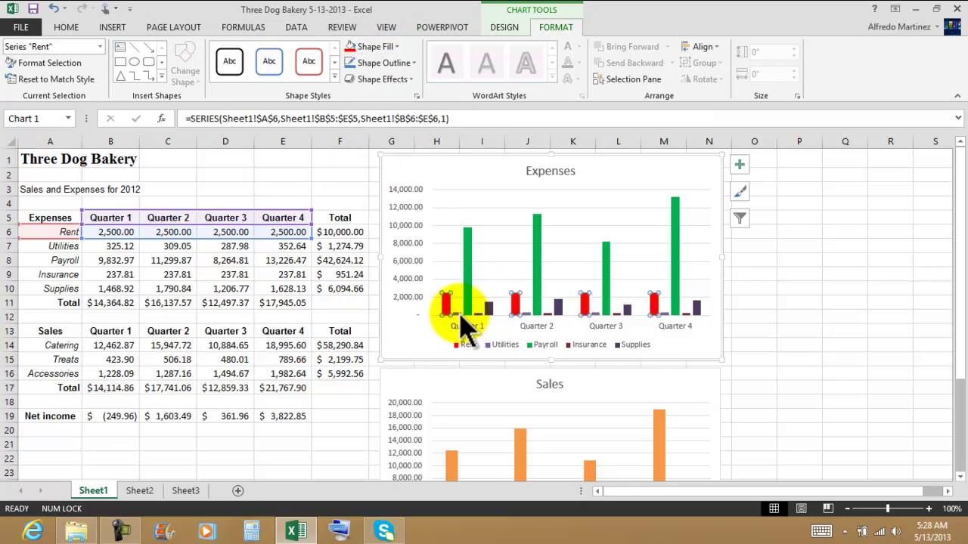
click(465, 327)
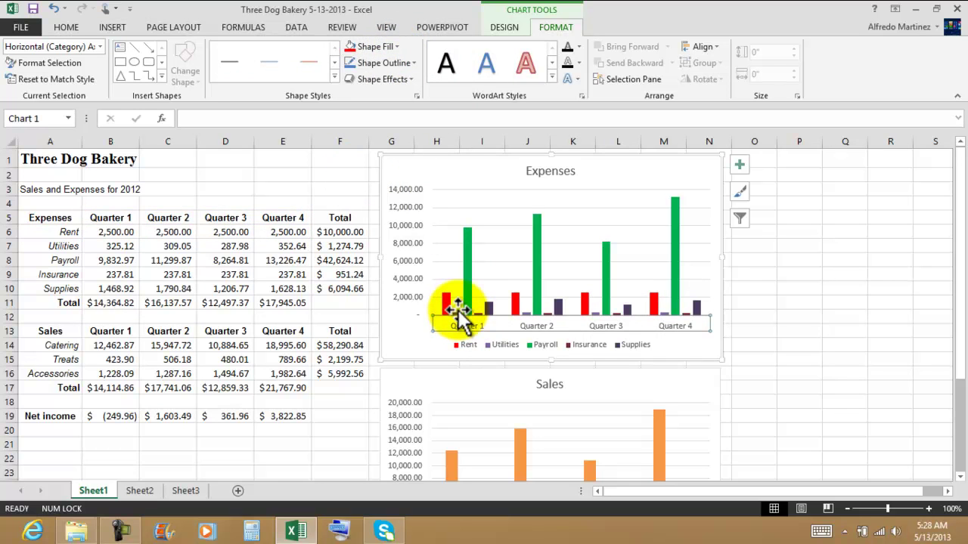
click(456, 313)
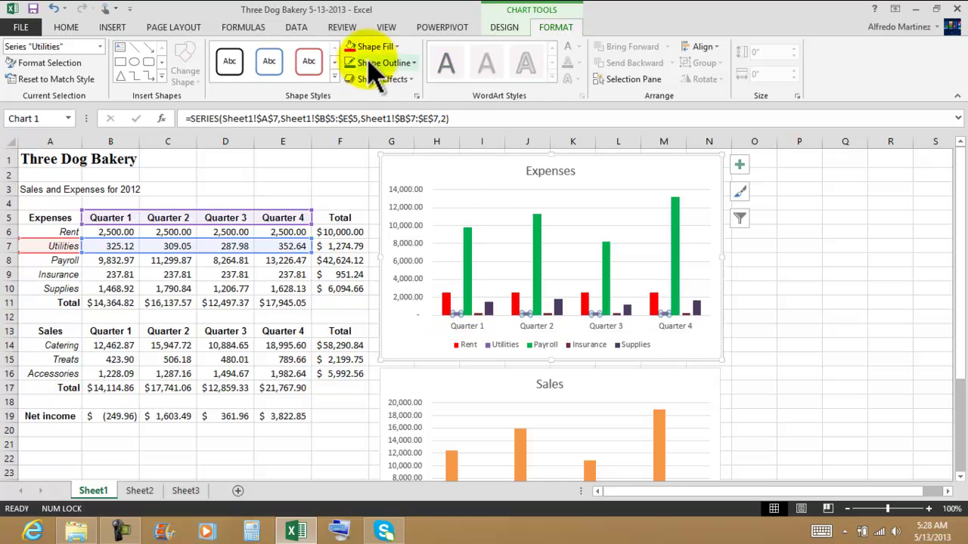
click(396, 46)
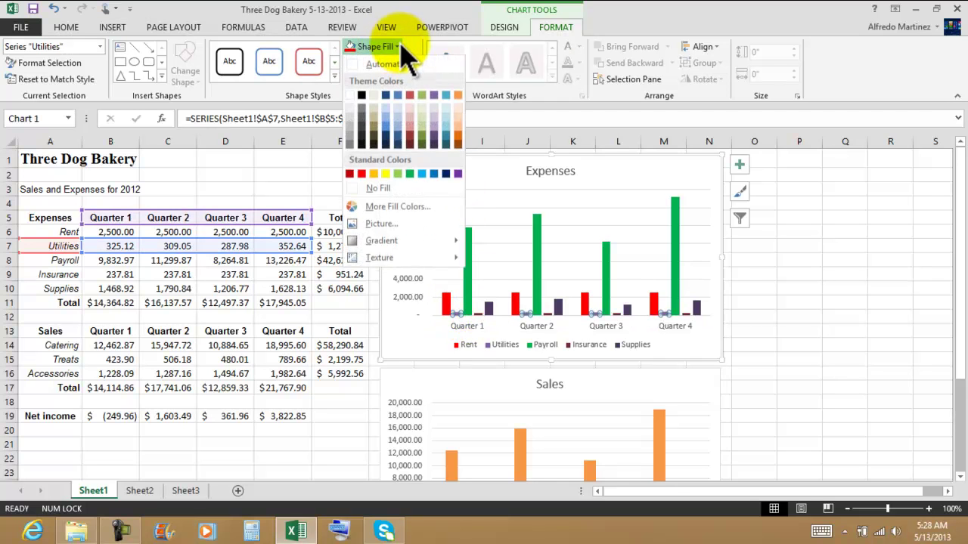
click(385, 175)
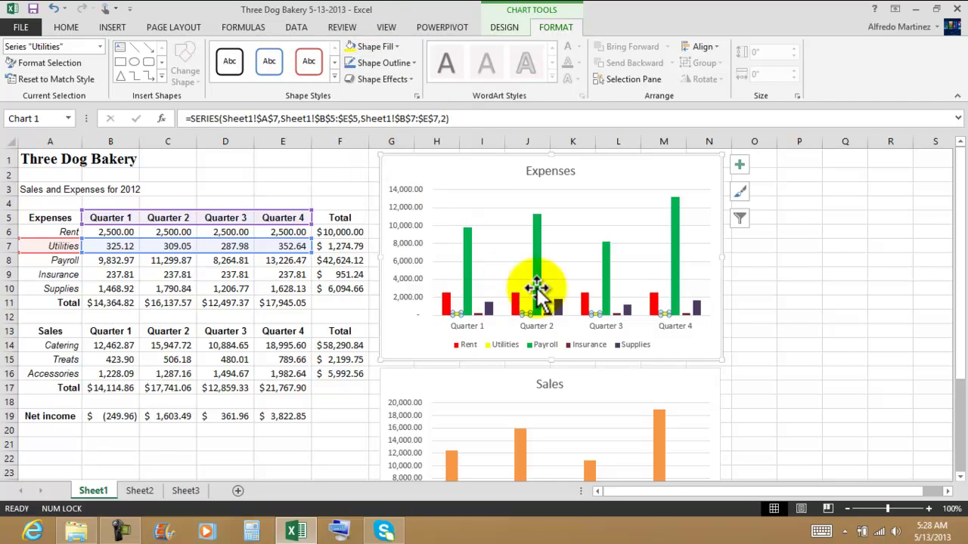
- Fill the Supplies bars dark blue
click(559, 307)
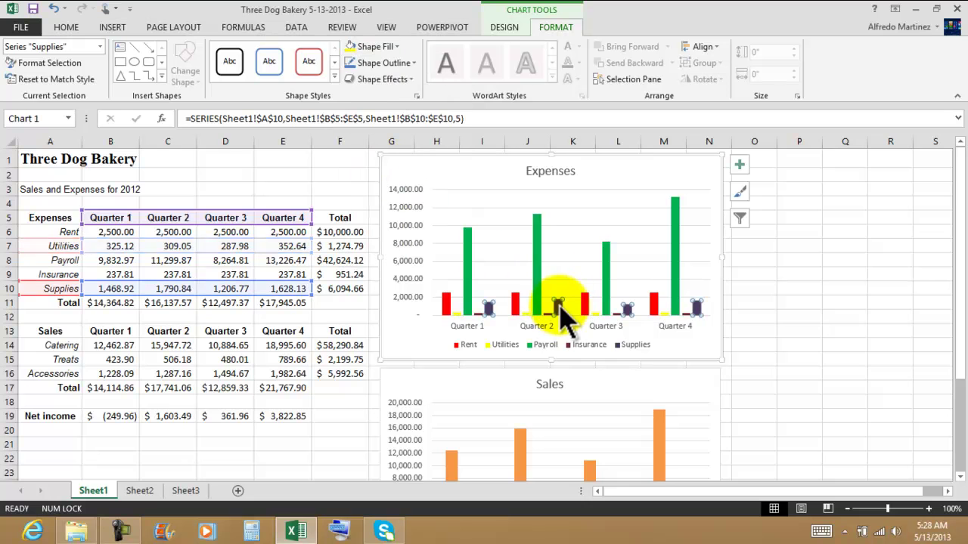
click(396, 46)
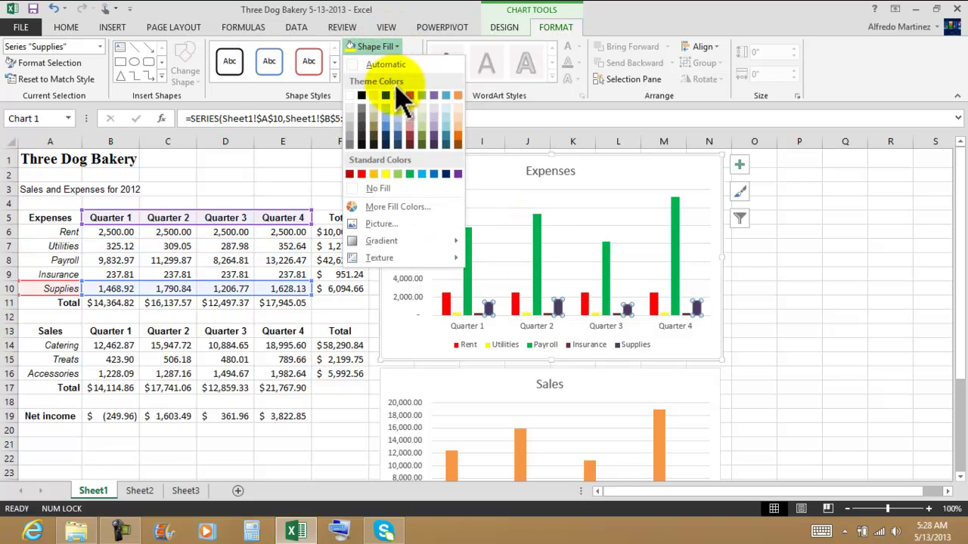
click(387, 138)
click(845, 247)
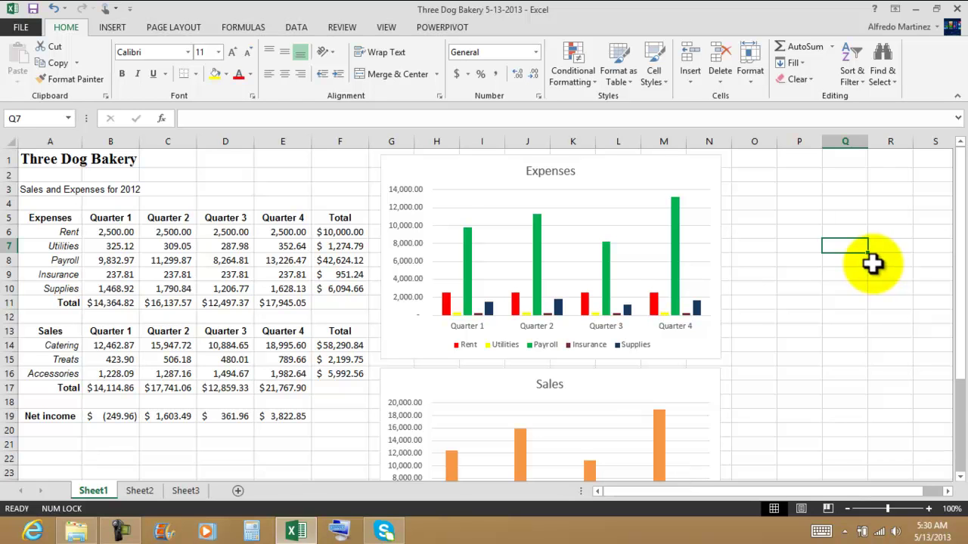
click(871, 262)
- In the Sales chart, fill the Catering bars yellow and the Accessories bars red
scroll(866, 261, down, 3)
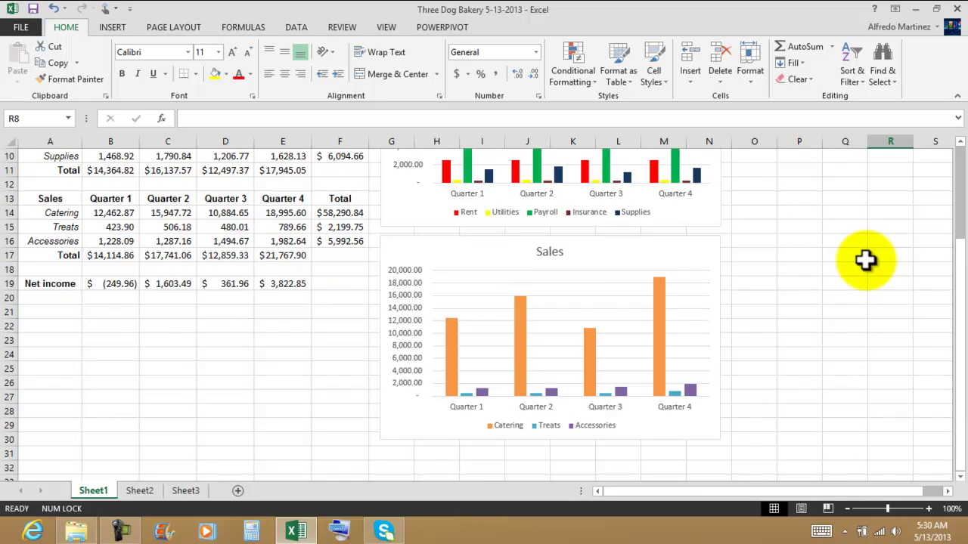
click(660, 323)
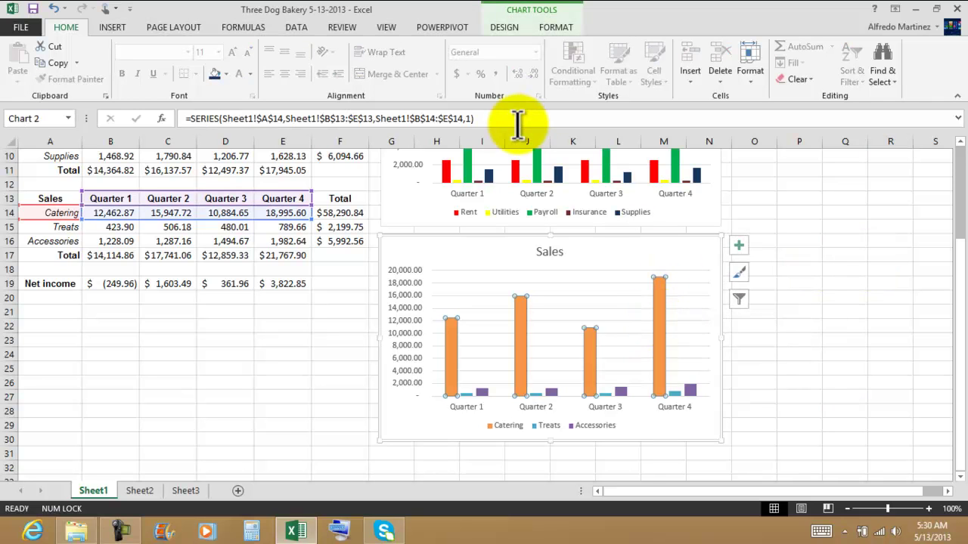
click(560, 27)
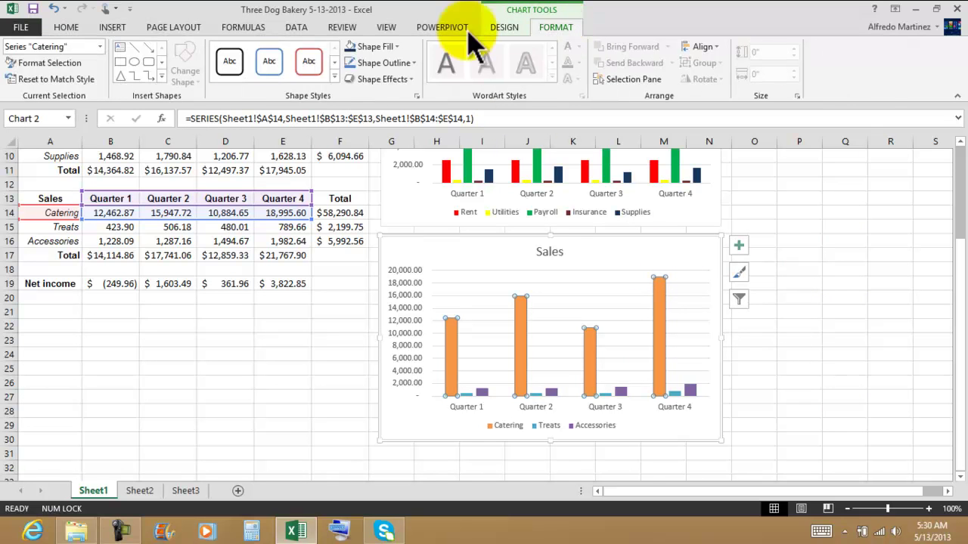
click(393, 46)
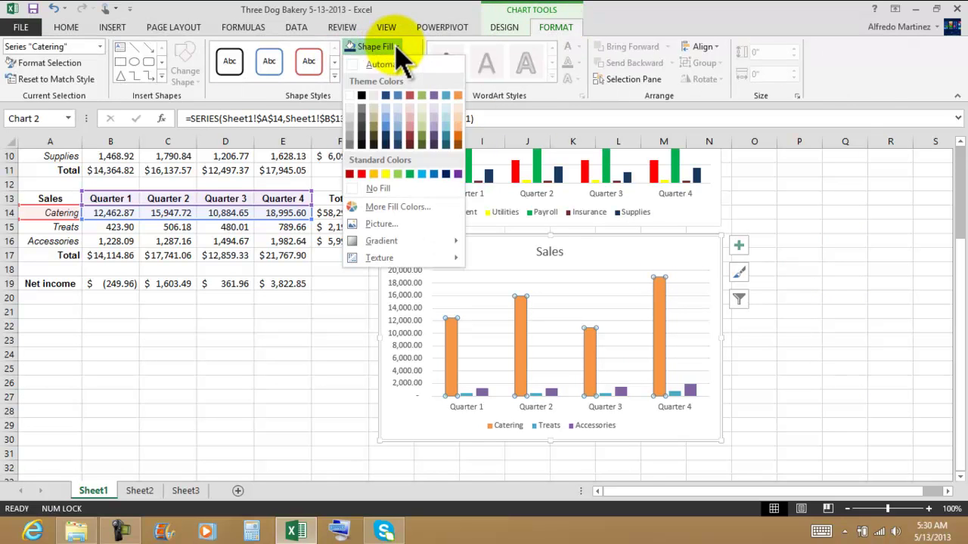
click(387, 174)
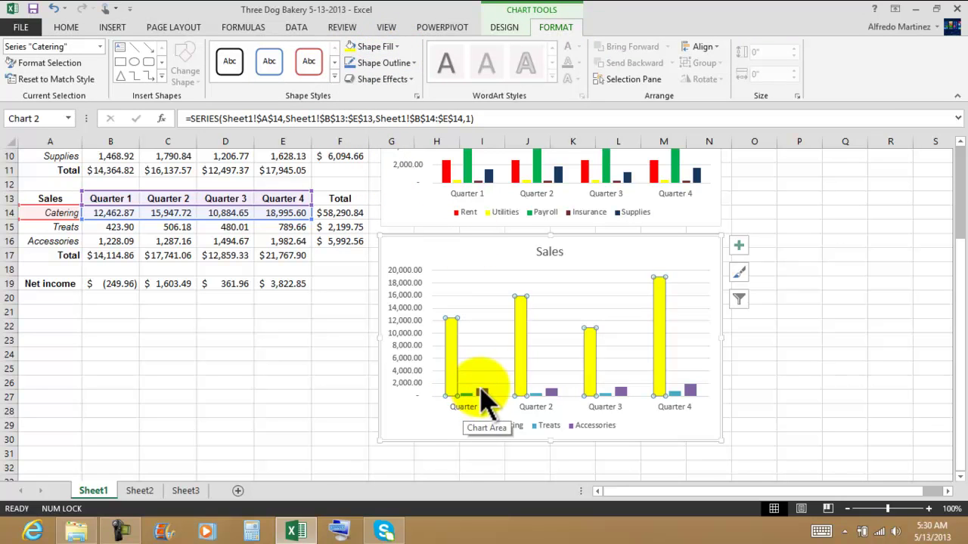
click(484, 389)
click(394, 46)
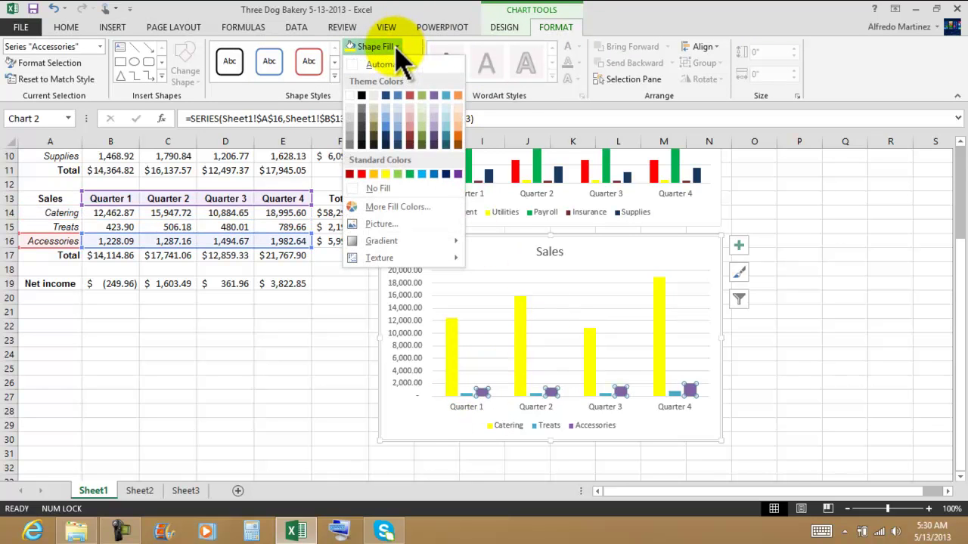
click(362, 174)
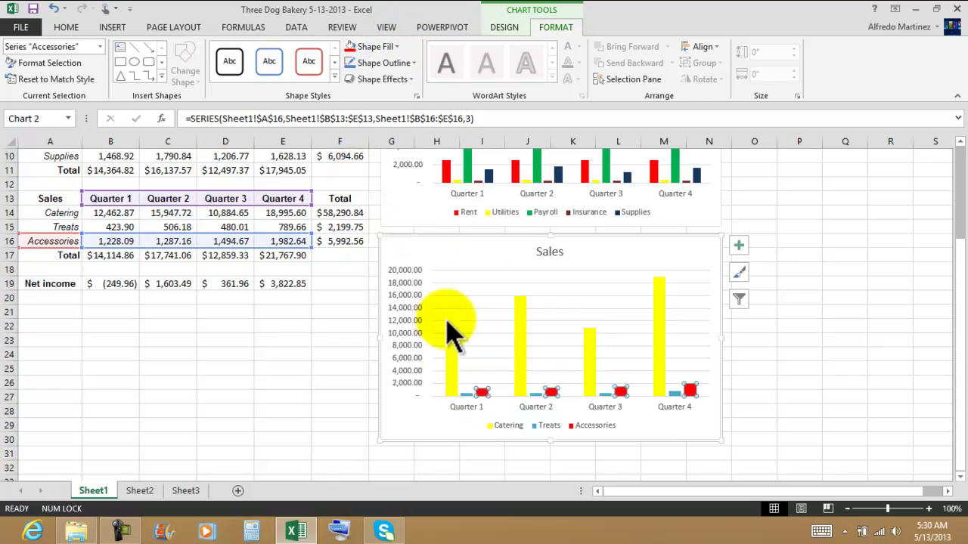
- Fill the Treats bars orange
click(469, 406)
click(467, 394)
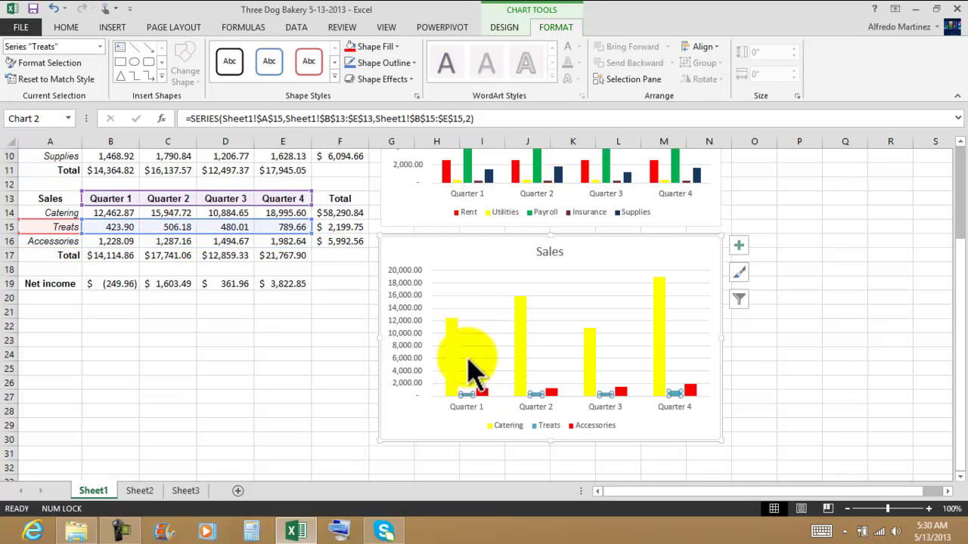
click(396, 47)
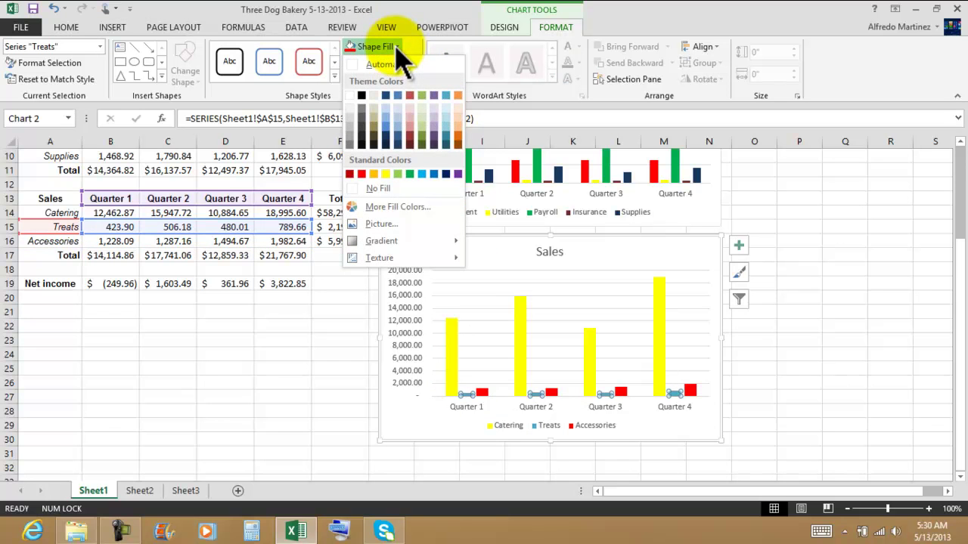
click(459, 140)
click(924, 242)
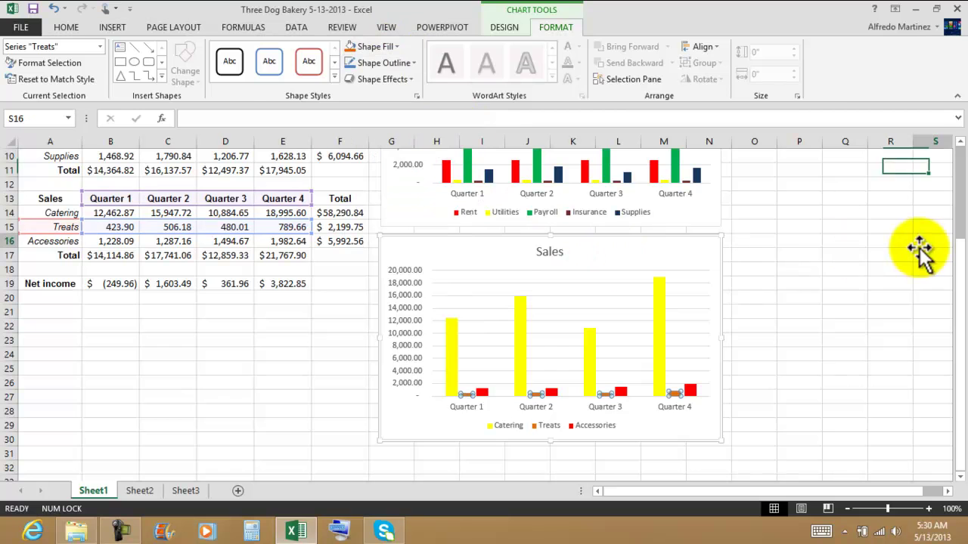
- Change the Catering bars from yellow to dark blue
click(660, 287)
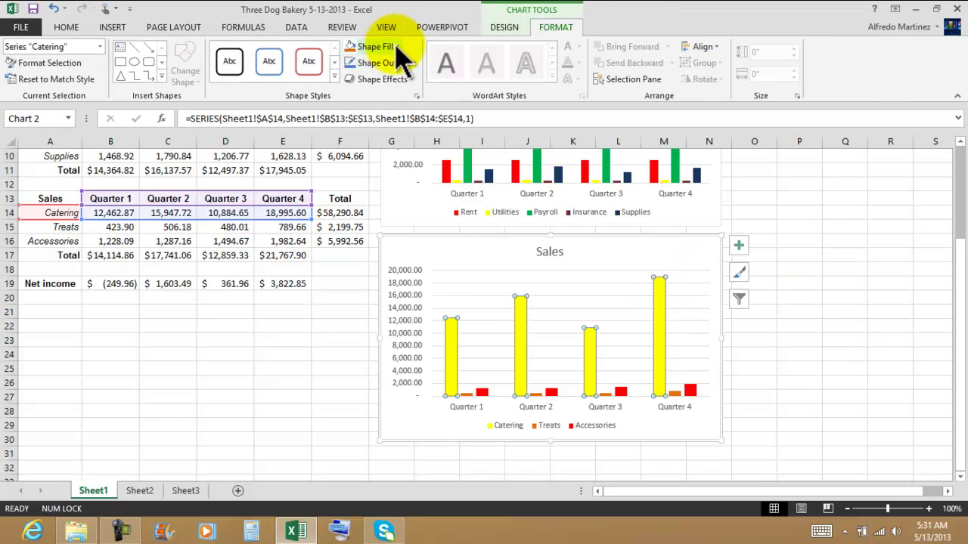
click(390, 47)
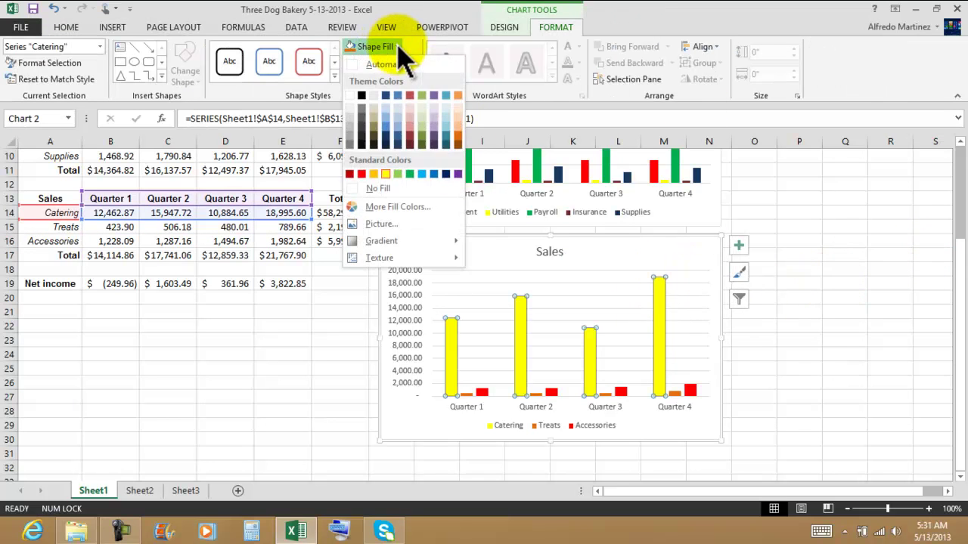
click(435, 175)
click(811, 228)
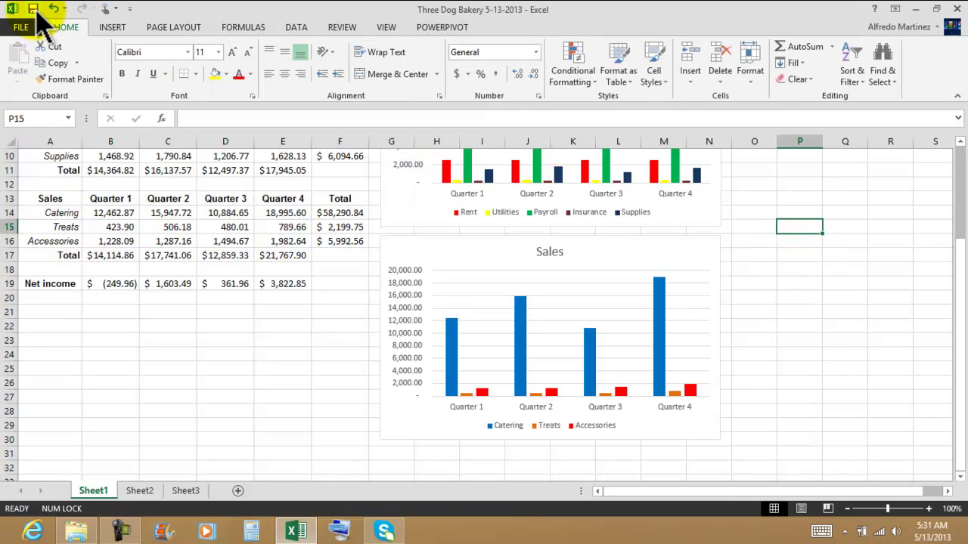
scroll(899, 277, up, 3)
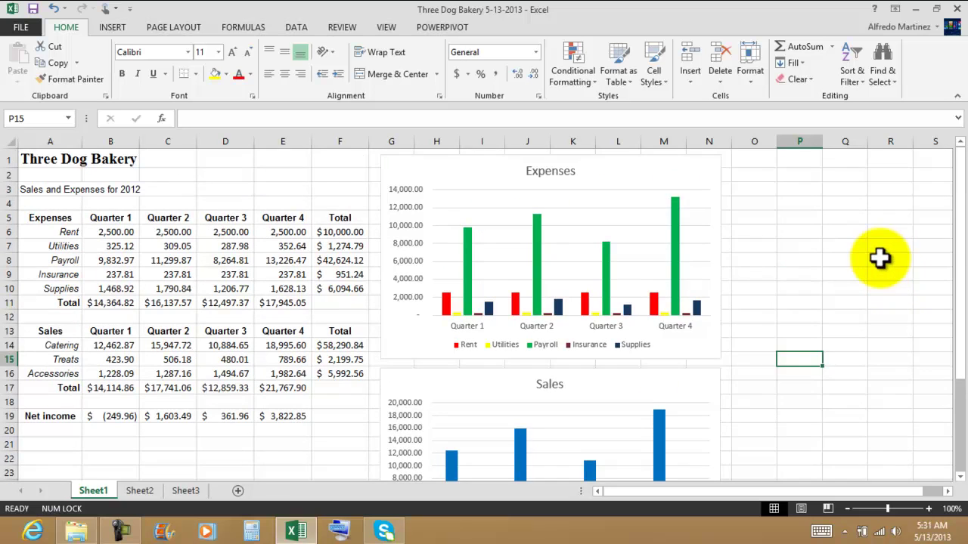
scroll(880, 255, down, 1)
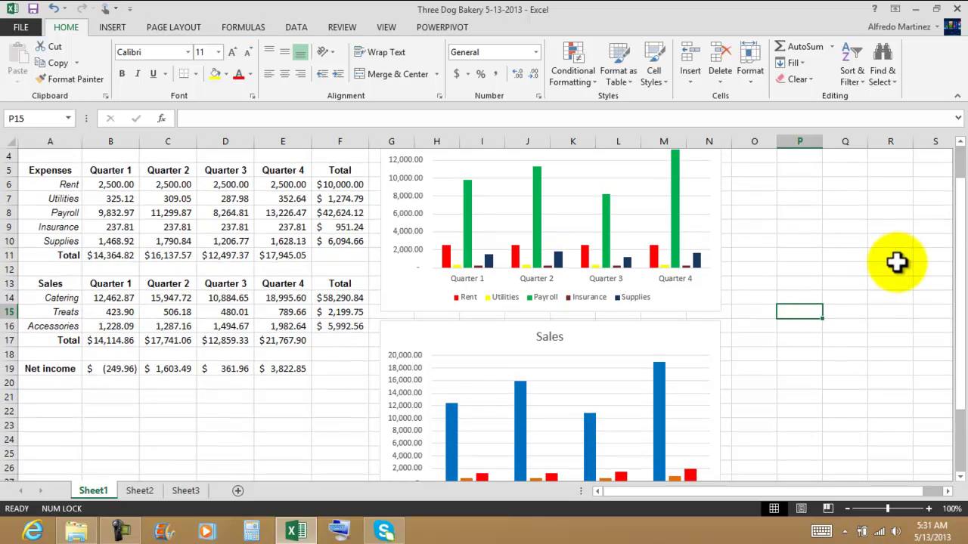
scroll(890, 260, down, 1)
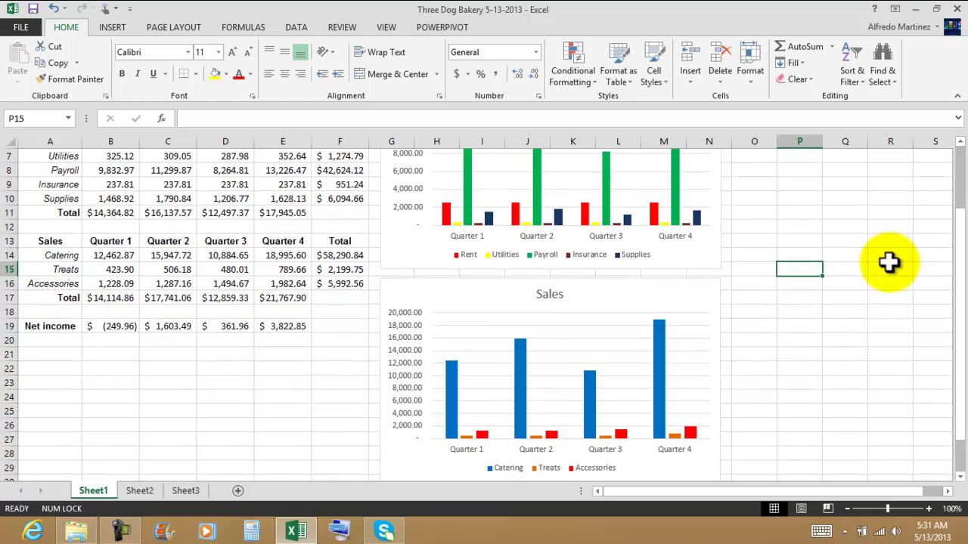
scroll(889, 262, up, 2)
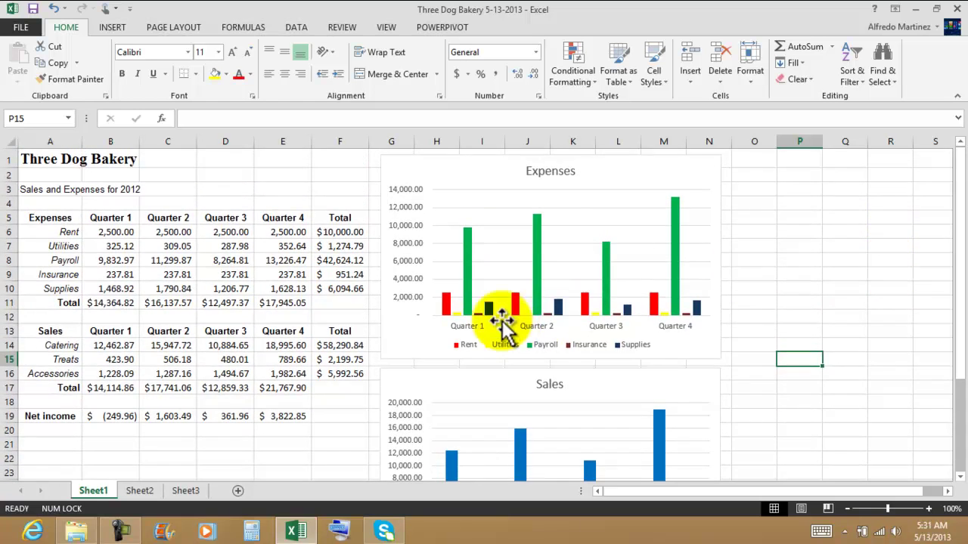
scroll(495, 299, down, 1)
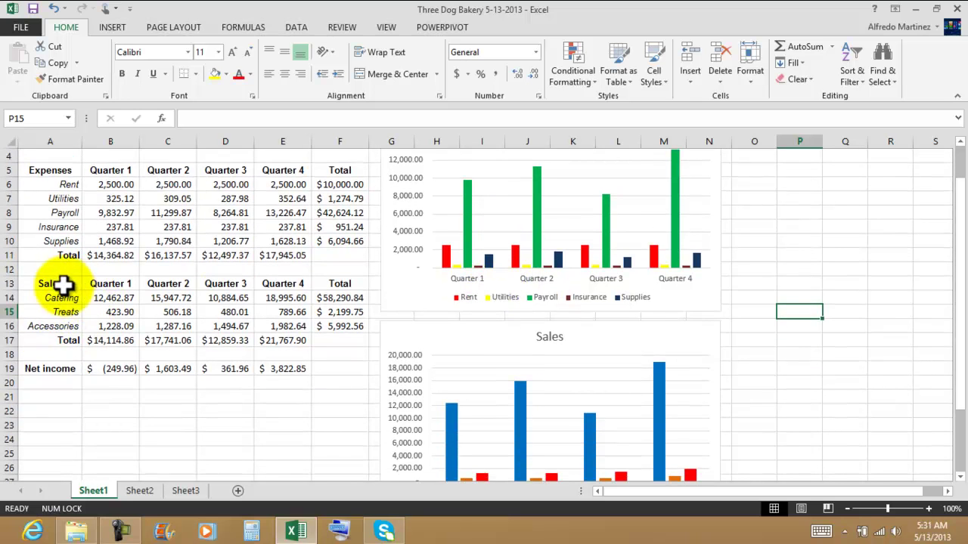
drag(60, 283, 276, 321)
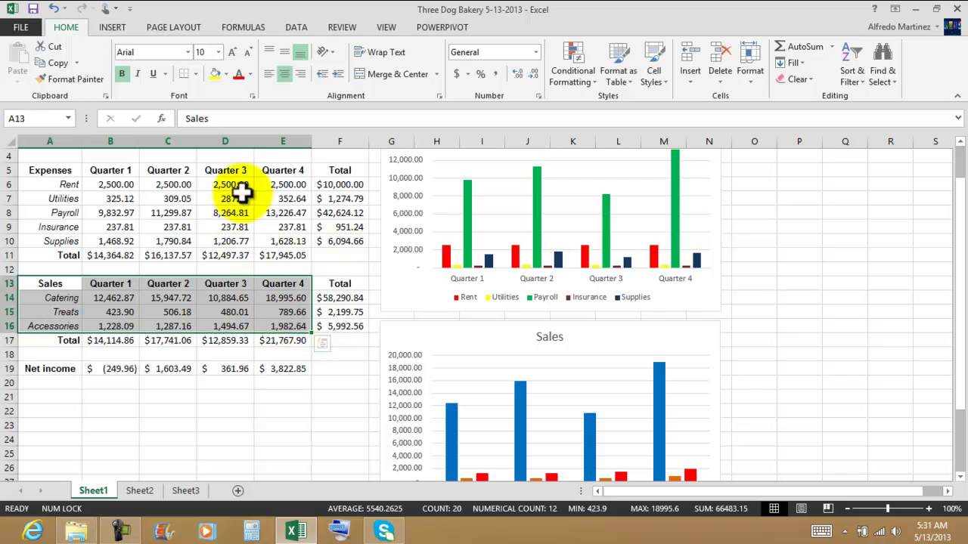
- Insert a Stacked Area – Clustered Column combo chart of the Sales data, skipping Recommended Charts
click(113, 27)
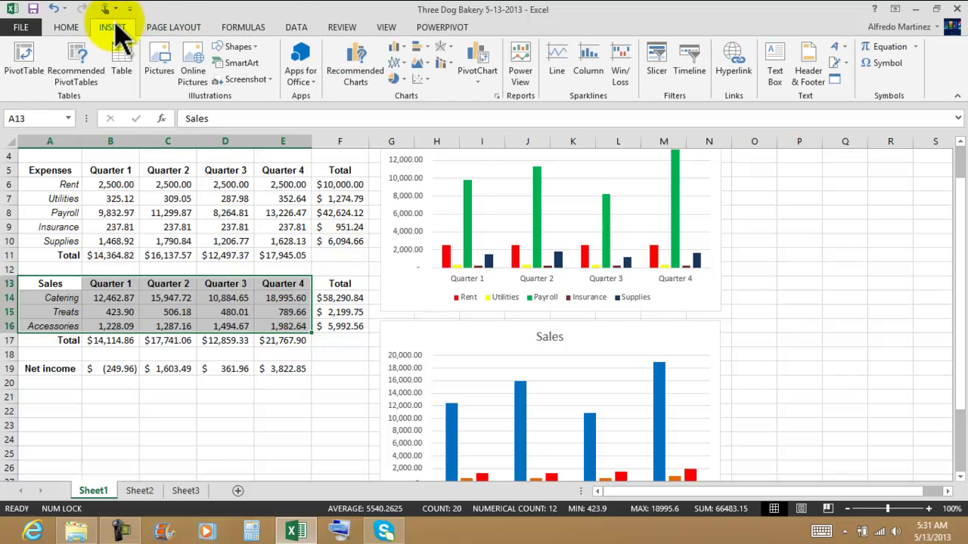
click(361, 74)
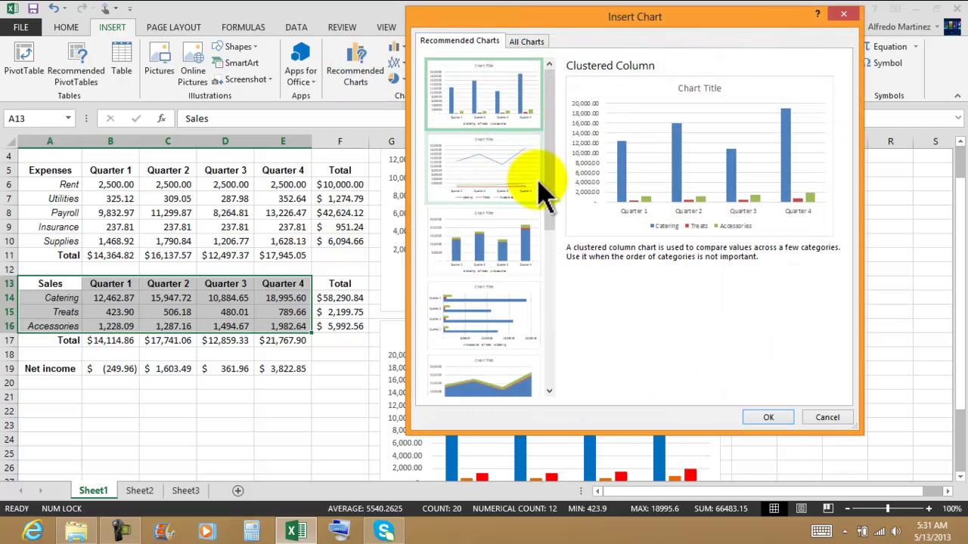
drag(549, 158, 568, 104)
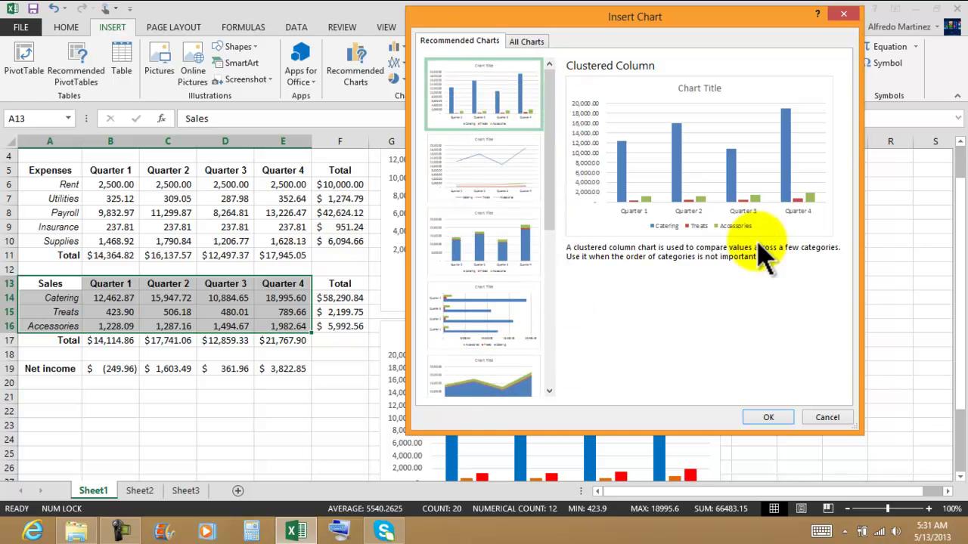
click(832, 419)
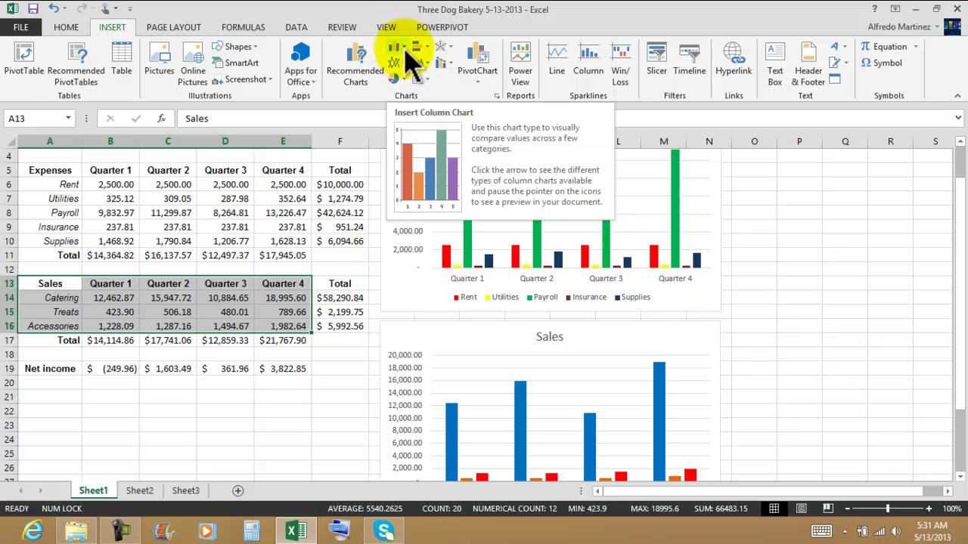
click(451, 63)
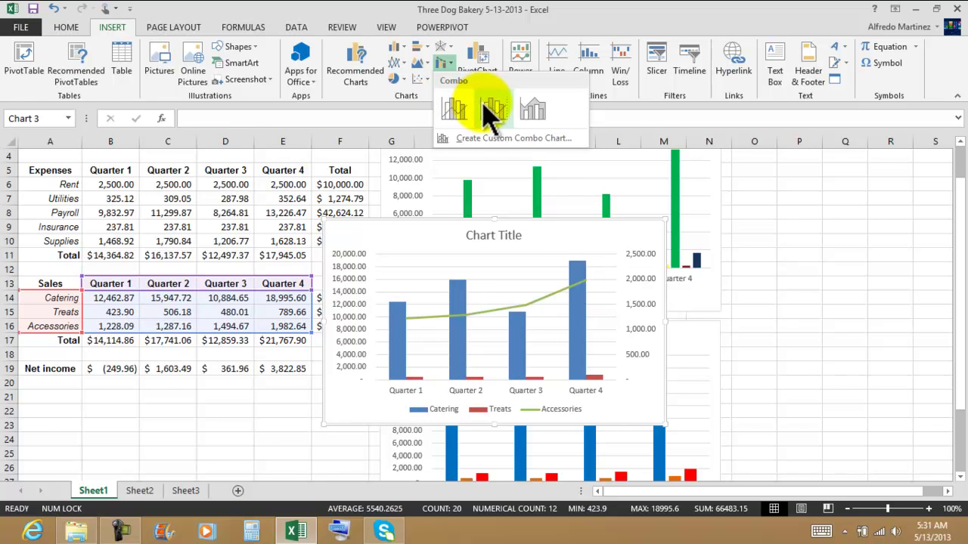
click(532, 114)
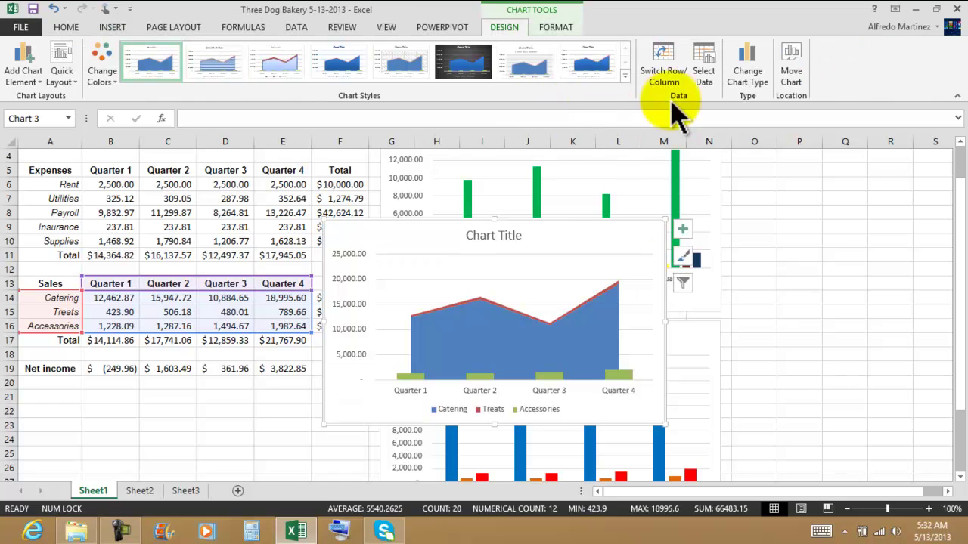
- Move the combo chart below the left-hand tables and enlarge it slightly downward
scroll(762, 243, down, 2)
scroll(764, 242, down, 2)
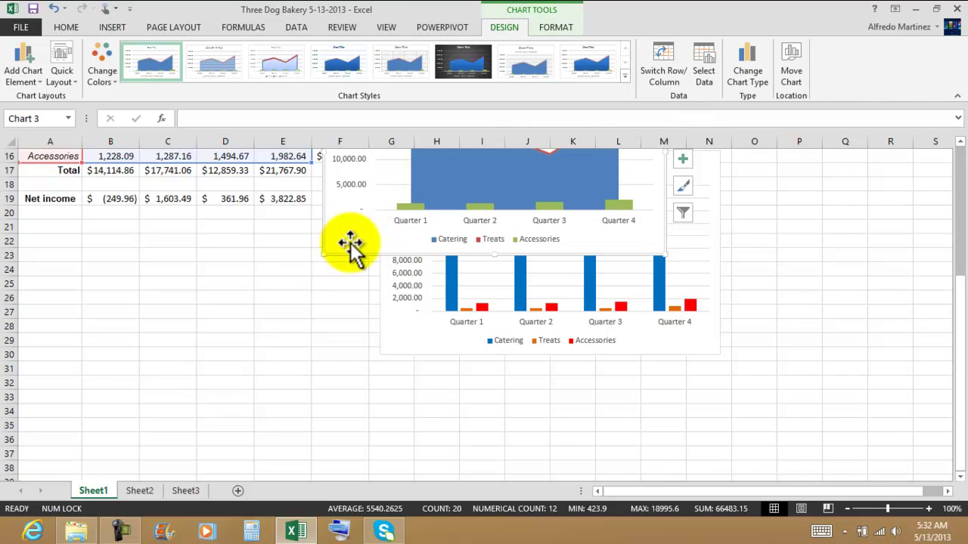
drag(350, 244, 48, 412)
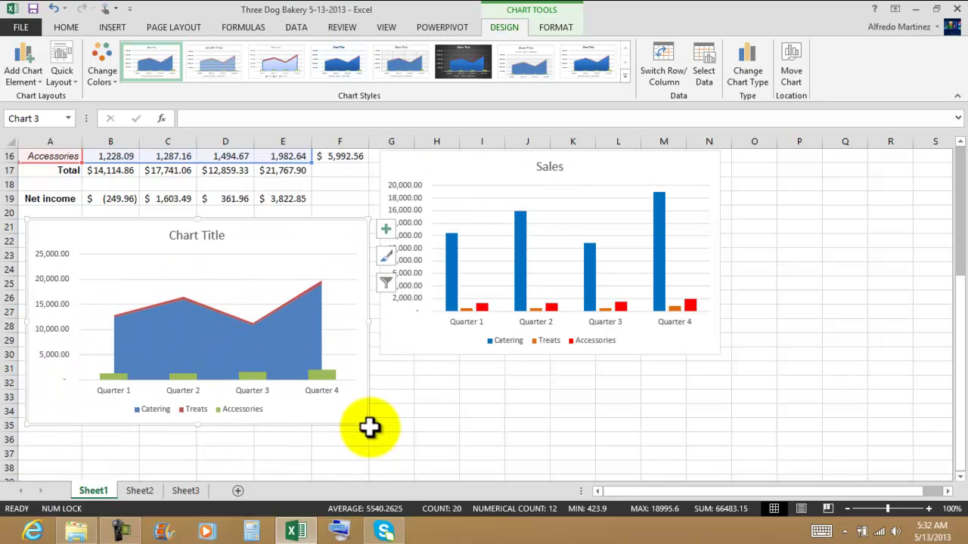
drag(365, 425, 371, 441)
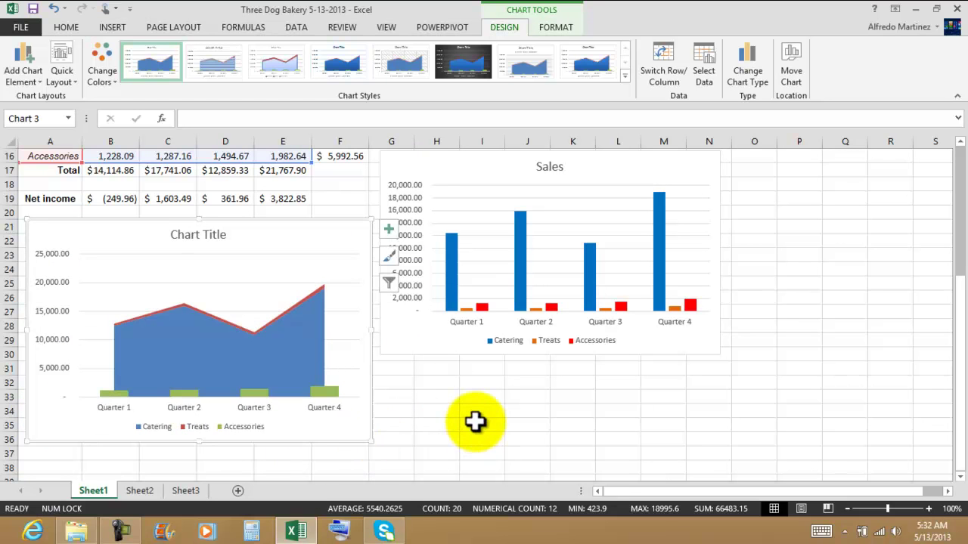
- Replace the combo chart's placeholder title with 'Sales'
triple_click(204, 235)
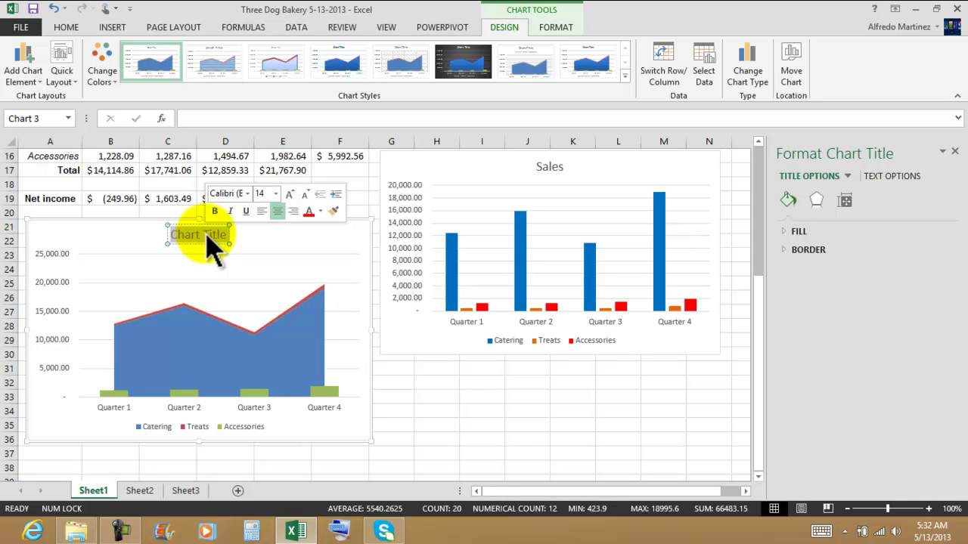
scroll(197, 257, up, 3)
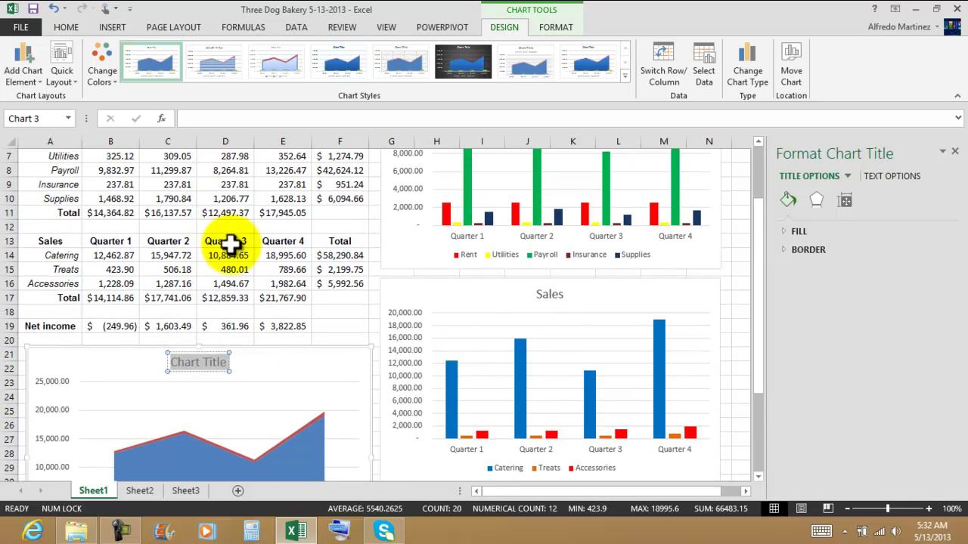
scroll(257, 258, down, 1)
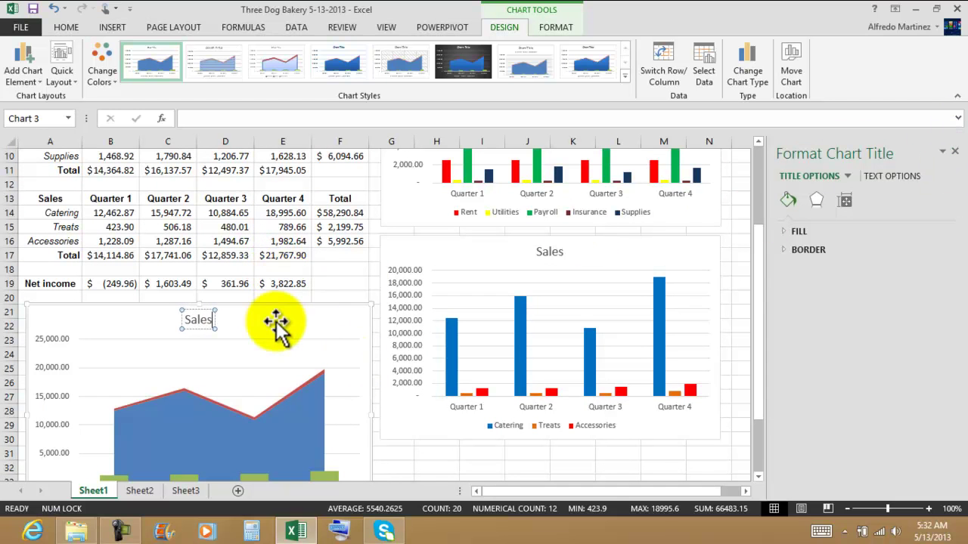
click(276, 323)
click(344, 269)
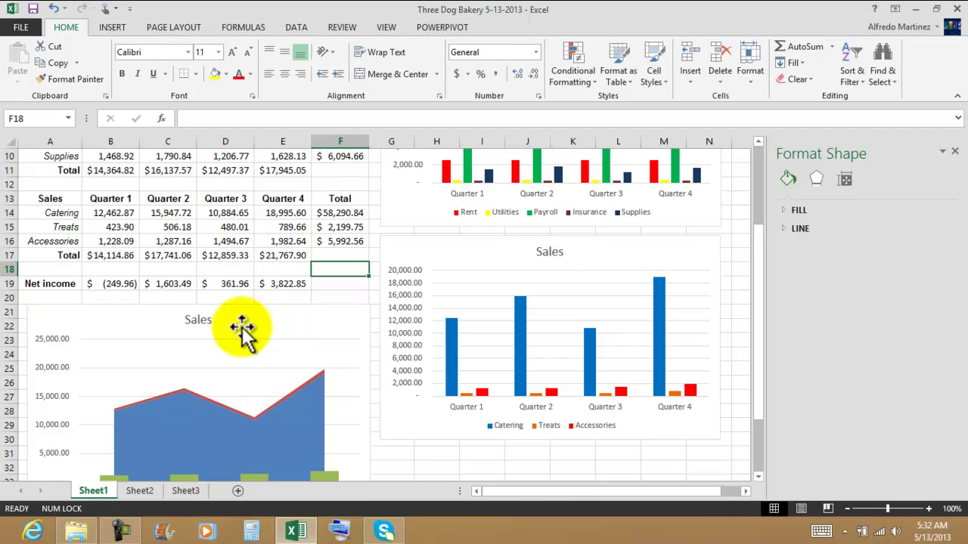
click(321, 317)
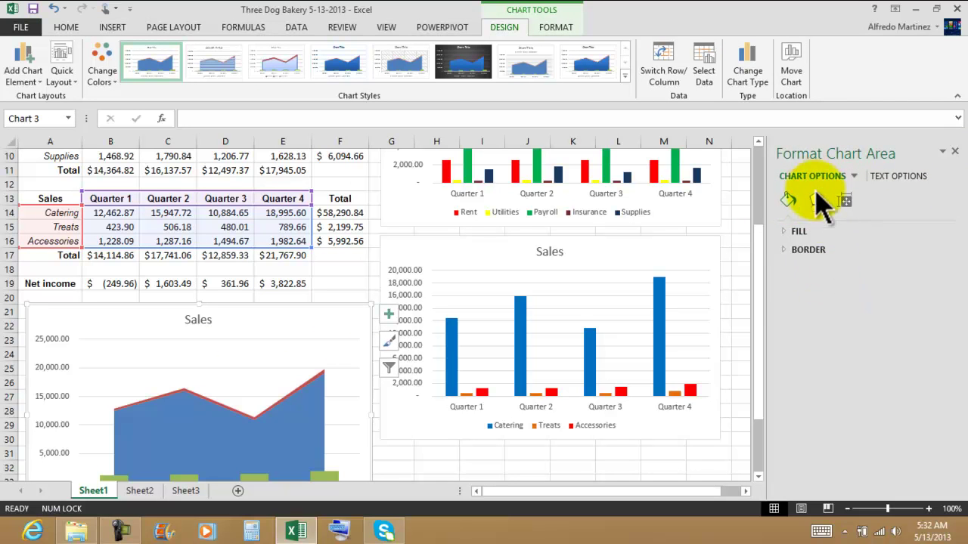
- Set the combo chart's background to No fill and close the Format Chart Area pane
click(787, 233)
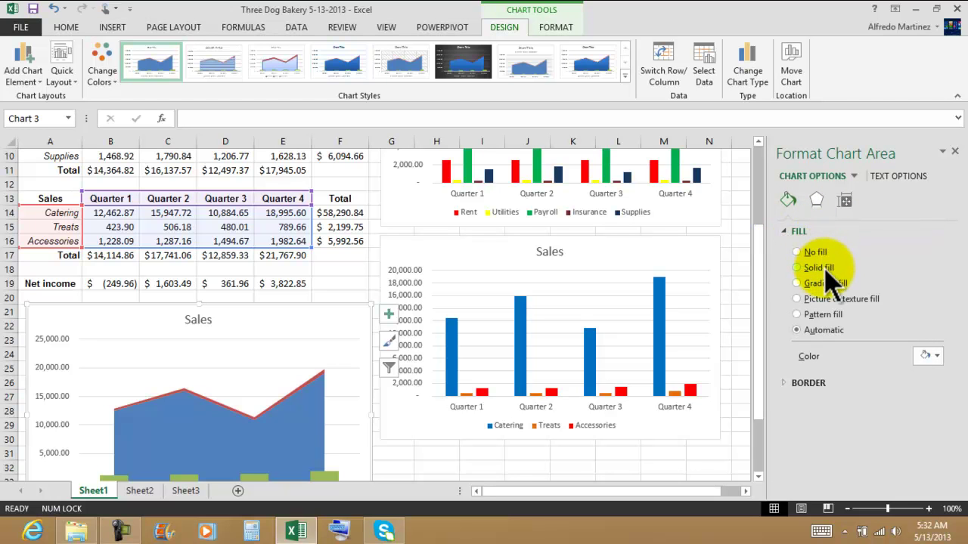
click(814, 270)
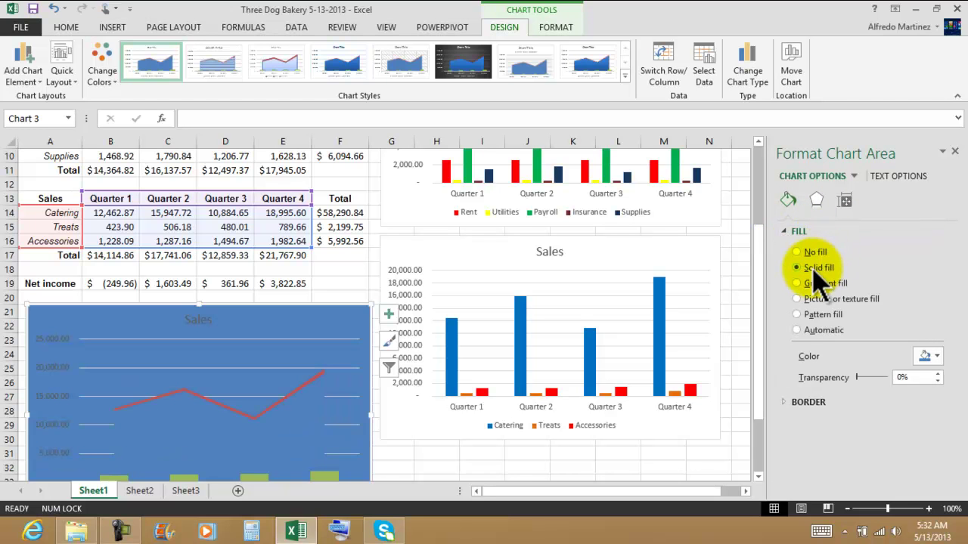
click(803, 254)
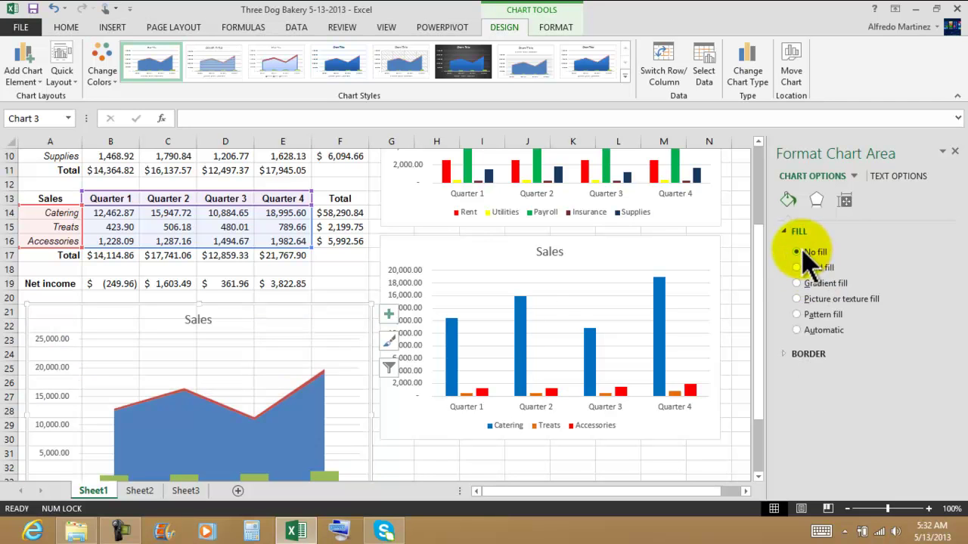
click(792, 357)
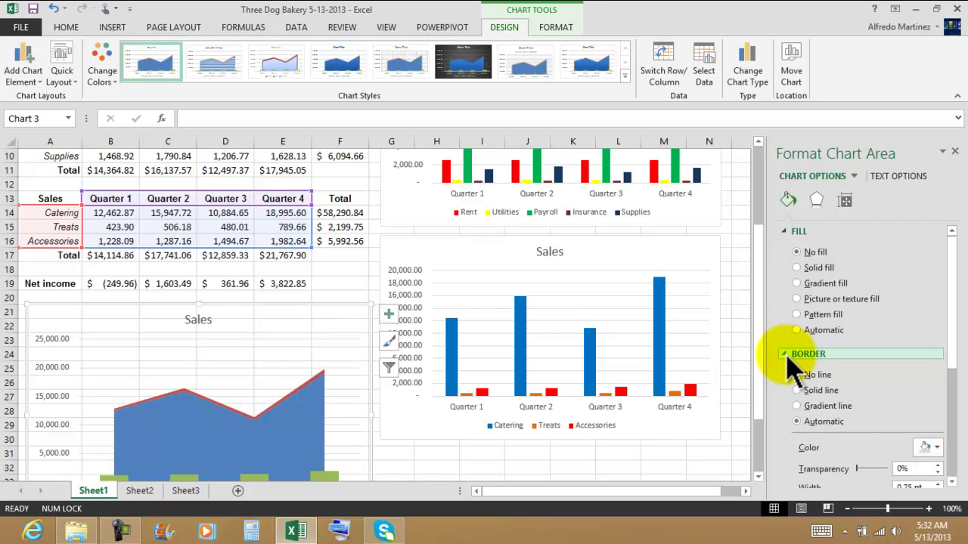
click(954, 151)
click(799, 278)
- Select the combo chart's Accessories columns for formatting
scroll(799, 276, down, 2)
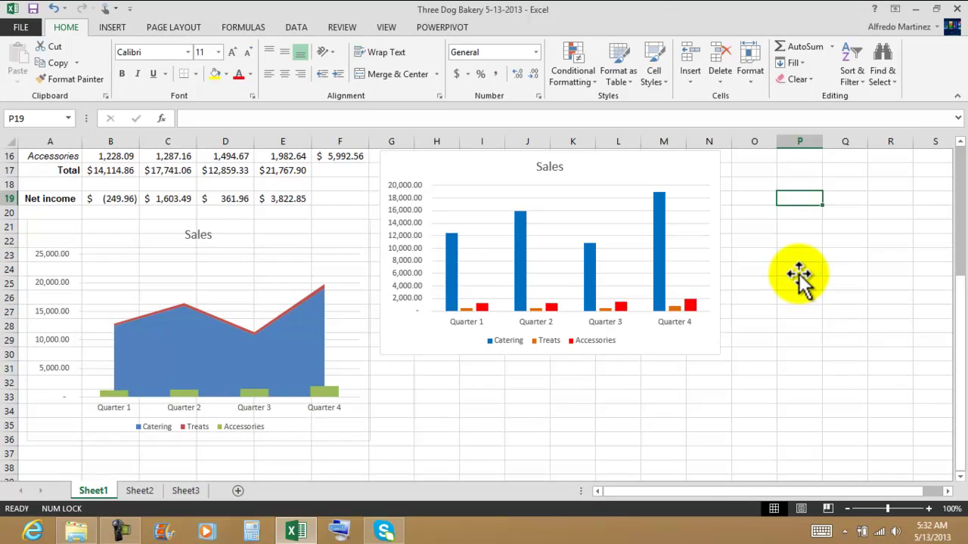
click(358, 276)
click(362, 226)
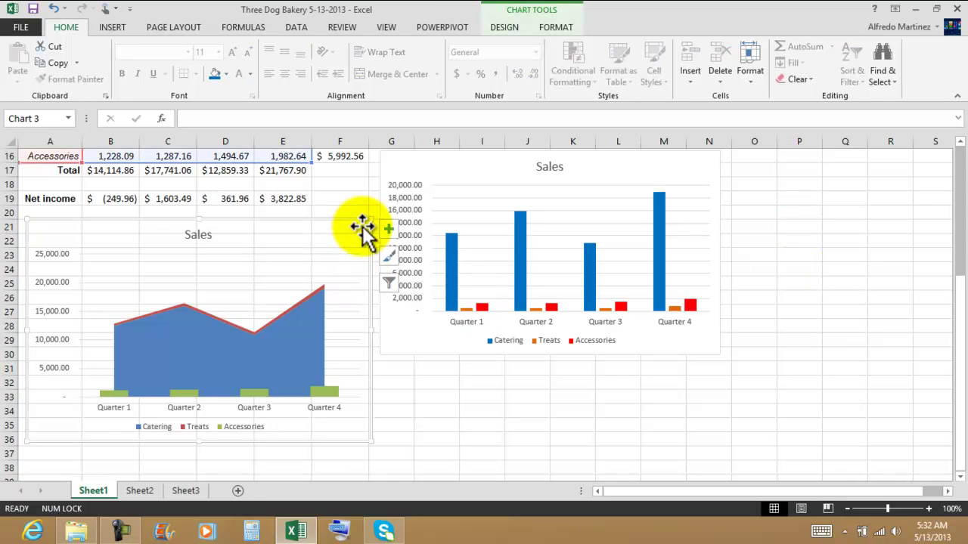
click(324, 392)
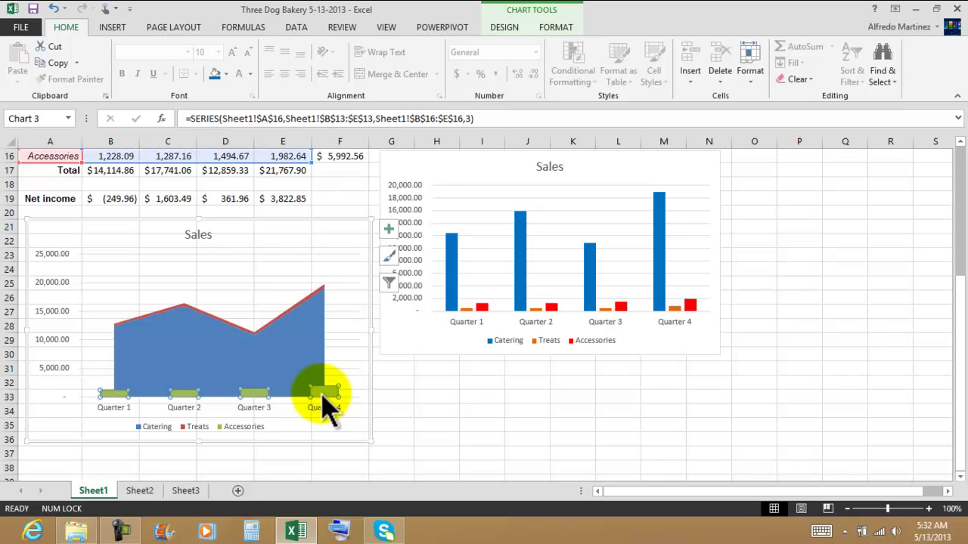
click(555, 27)
- Fill the Accessories columns yellow, undoing a trial red fill on the Catering area
click(394, 47)
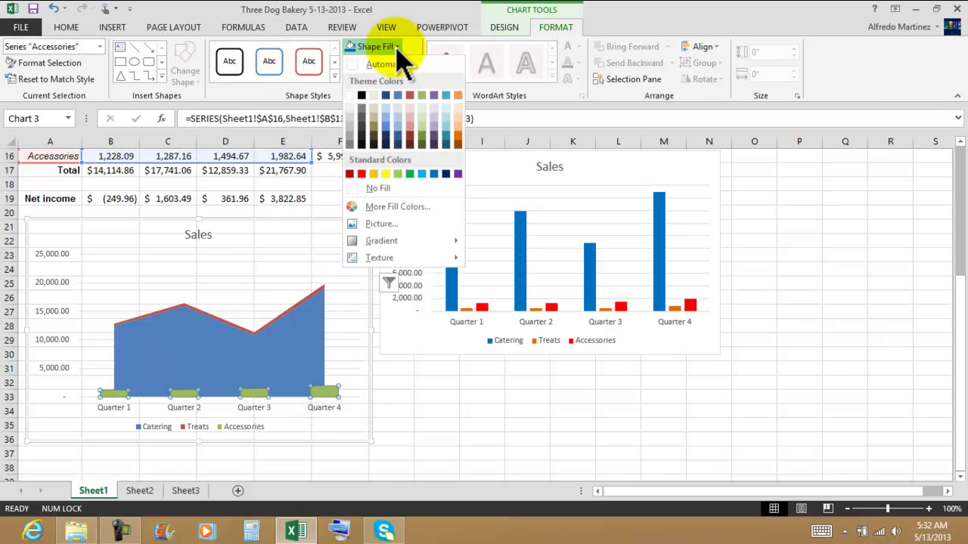
click(385, 174)
click(299, 345)
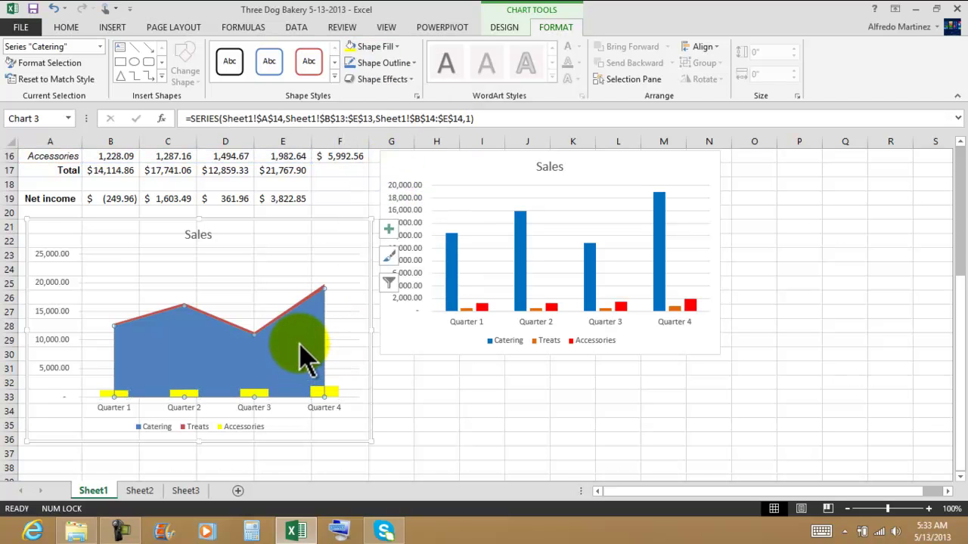
click(394, 47)
click(360, 175)
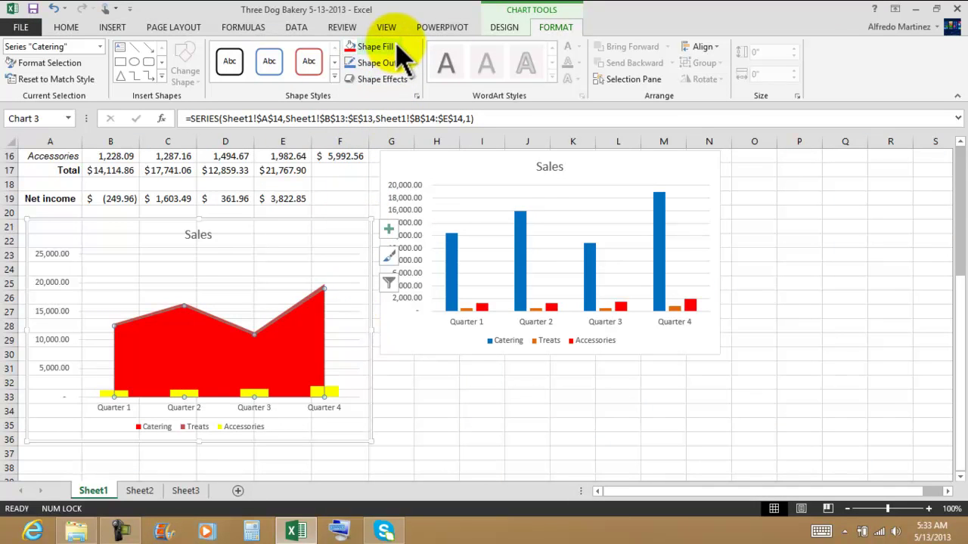
click(53, 8)
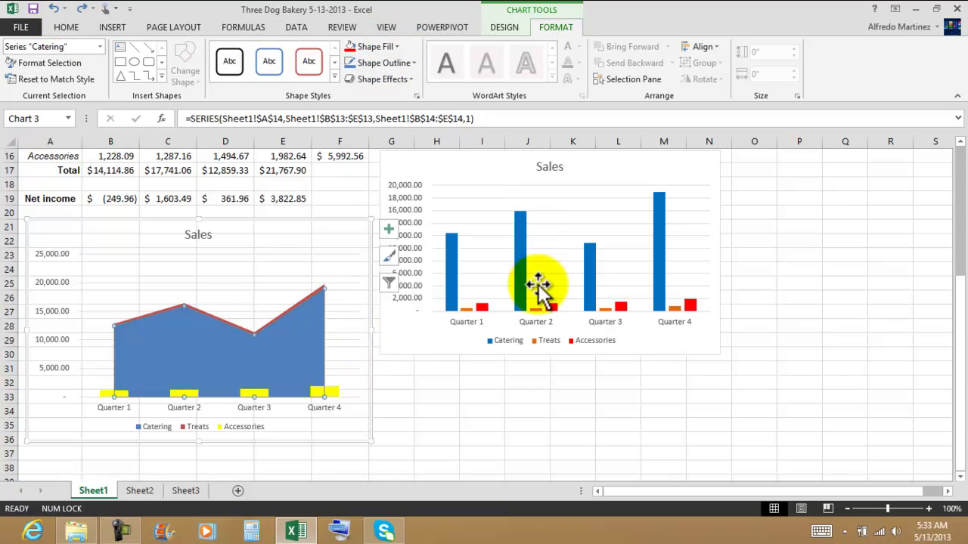
click(559, 394)
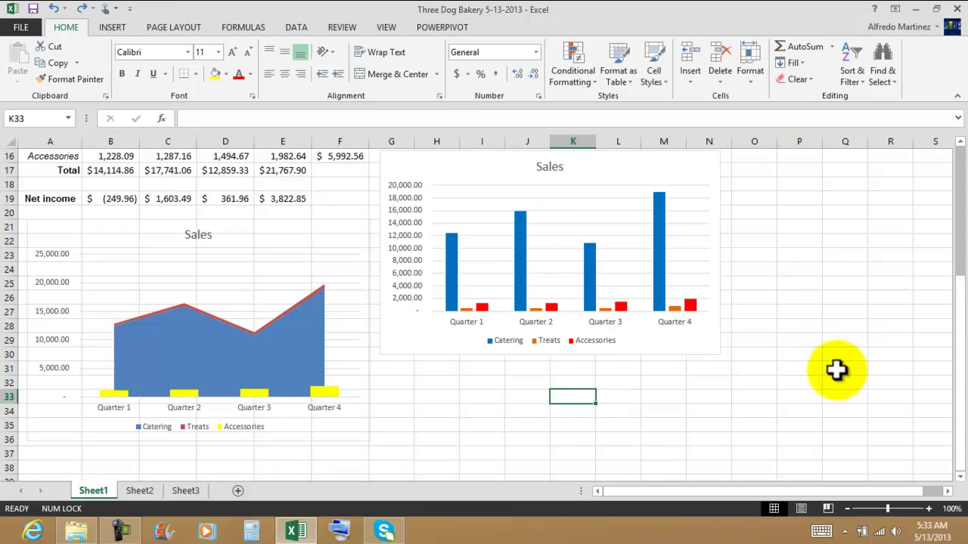
- Check the Expenses, Sales column and Sales combo charts one by one
scroll(875, 349, up, 5)
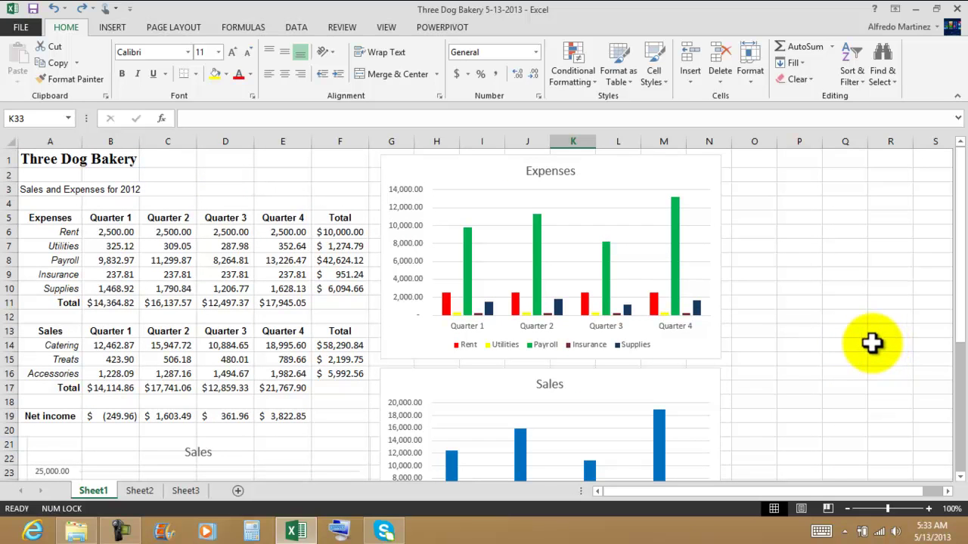
click(675, 170)
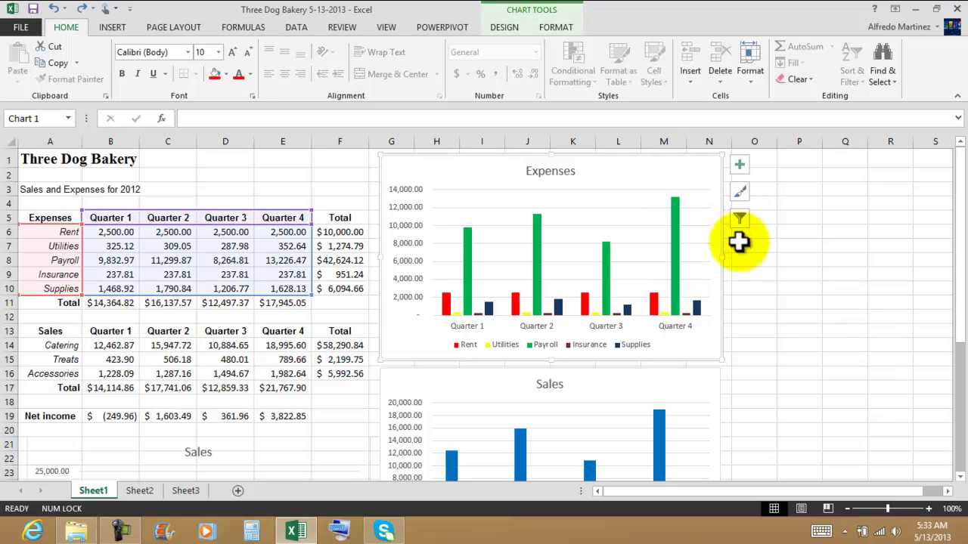
scroll(831, 235, down, 3)
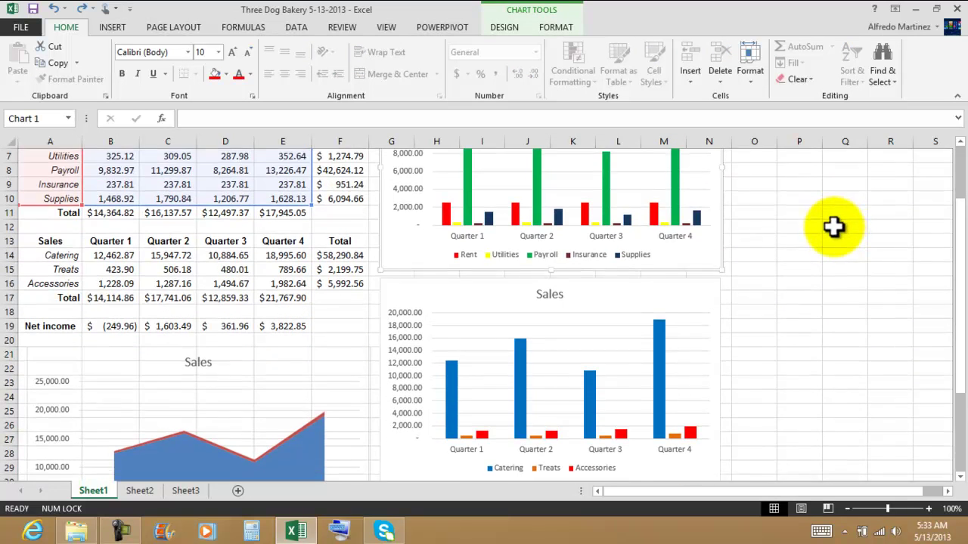
click(703, 248)
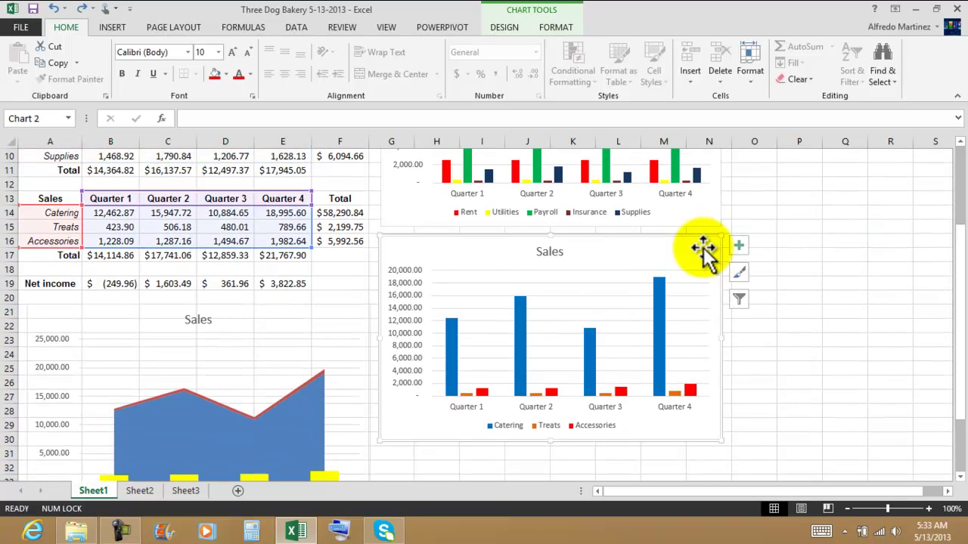
scroll(869, 248, down, 2)
scroll(870, 248, up, 1)
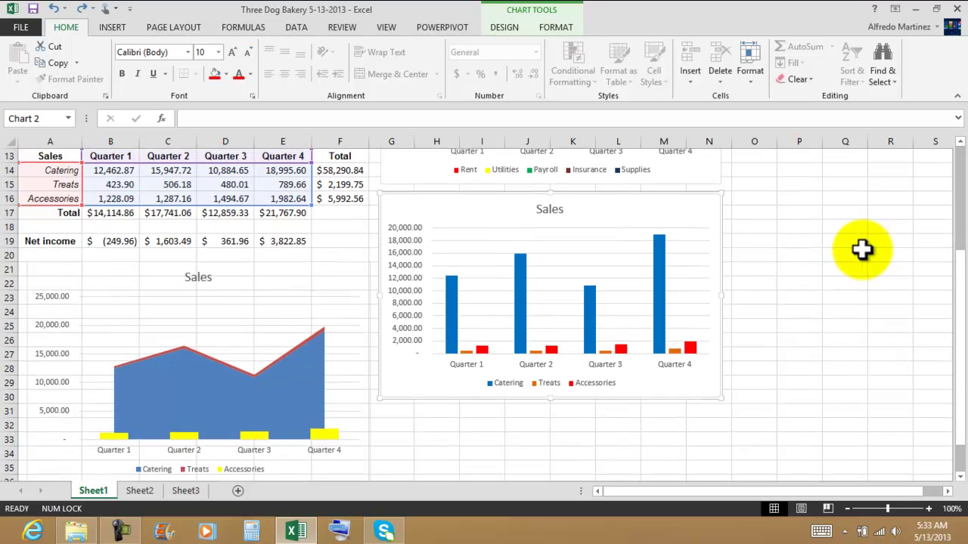
click(337, 260)
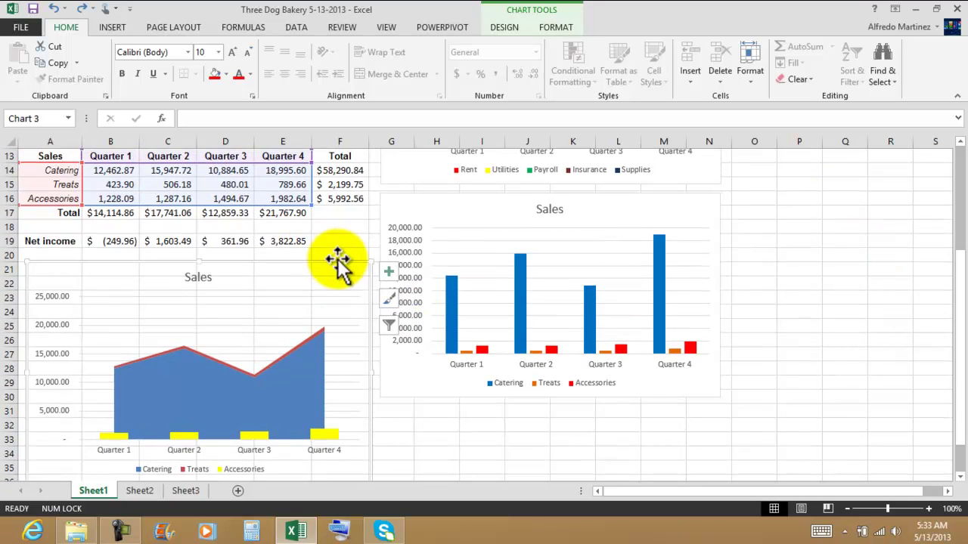
- Deselect the charts, scroll back to the top and show the INSERT commands
click(809, 277)
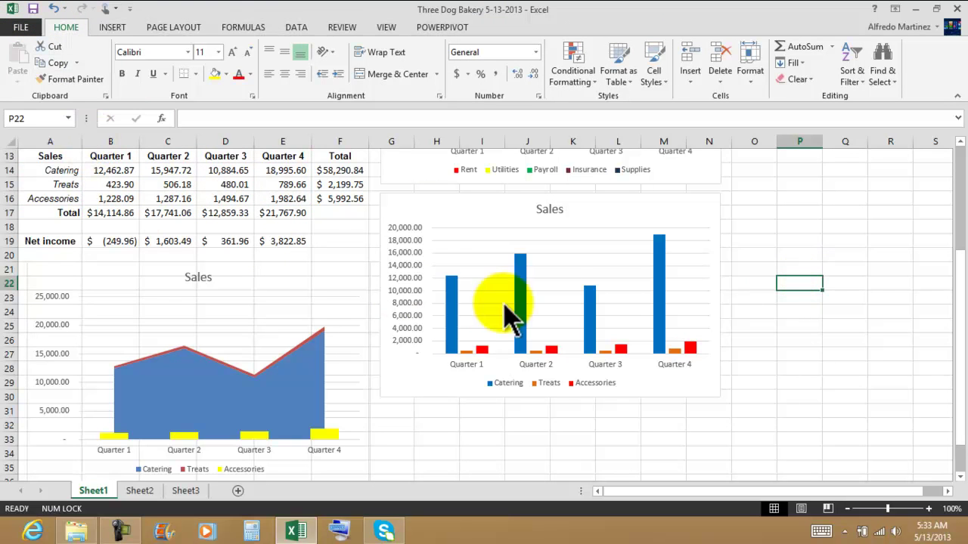
click(800, 343)
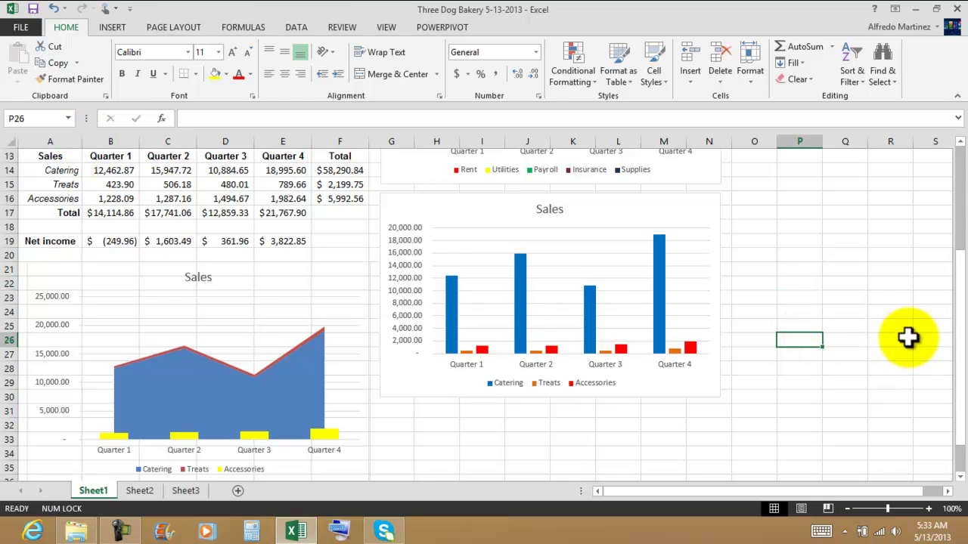
scroll(909, 332, up, 4)
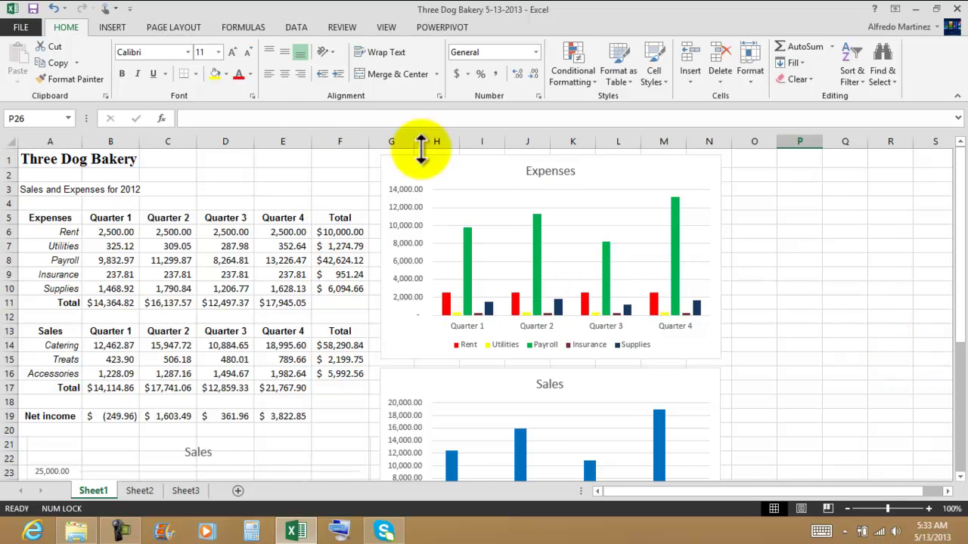
click(115, 31)
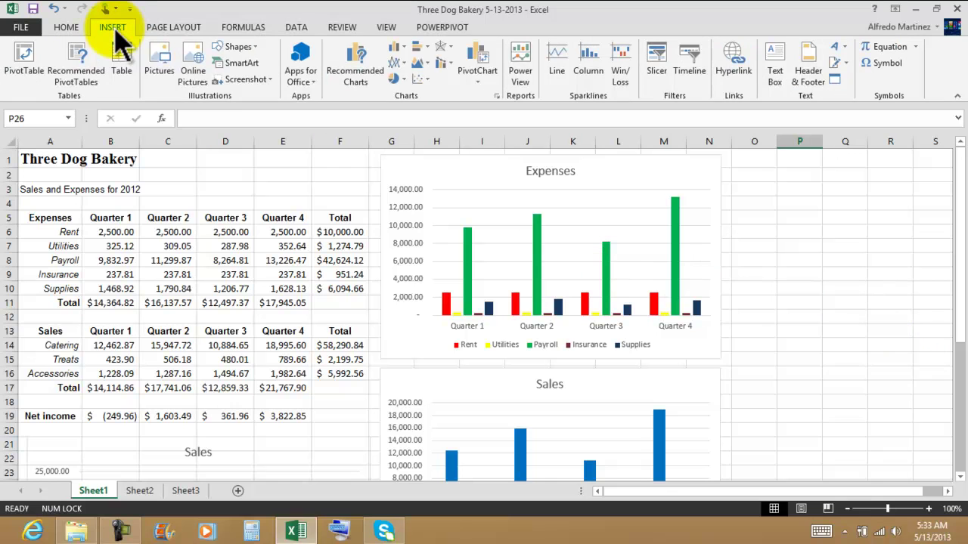
- Draw a text box right of the Expenses chart for the 'Payroll too high' note
click(251, 48)
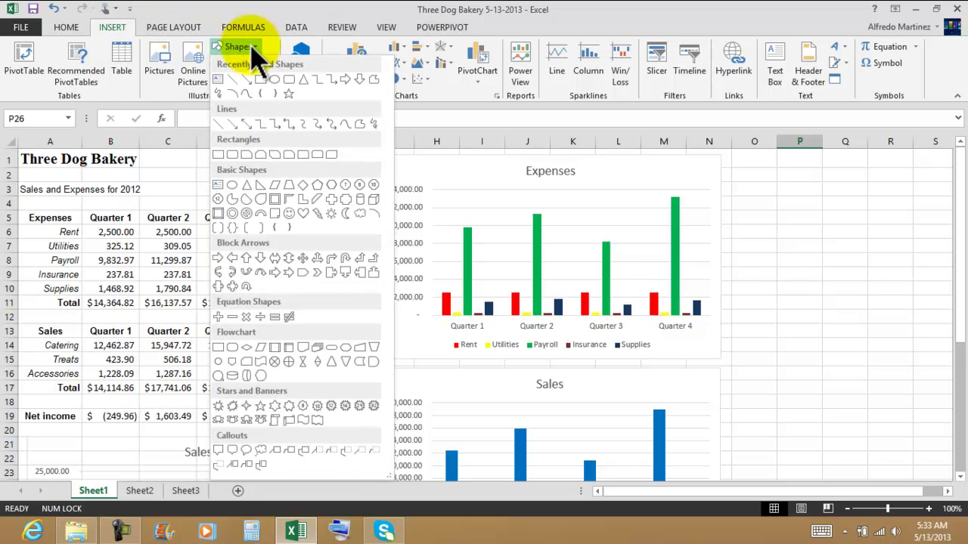
click(219, 81)
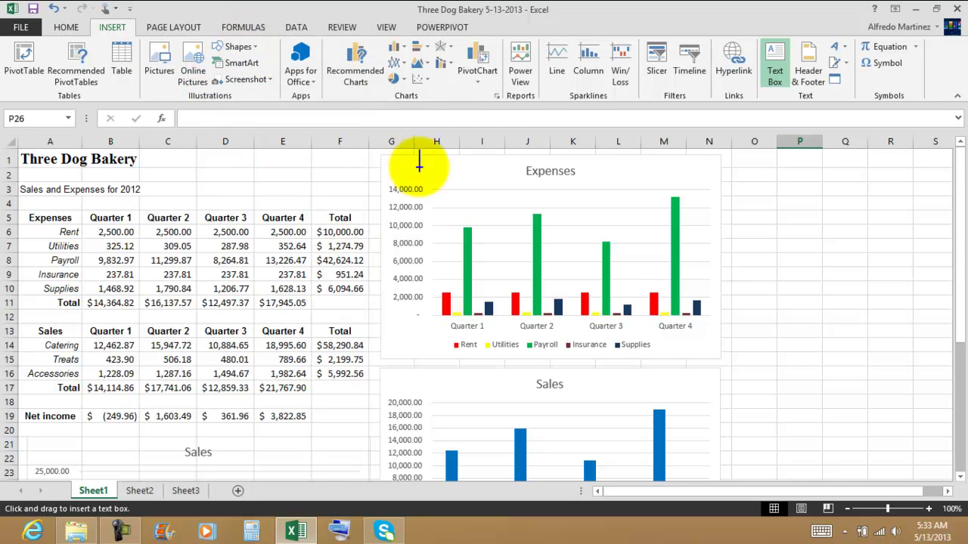
mouse_move(737, 186)
mouse_down()
mouse_move(754, 210)
mouse_move(804, 232)
mouse_move(860, 220)
mouse_up()
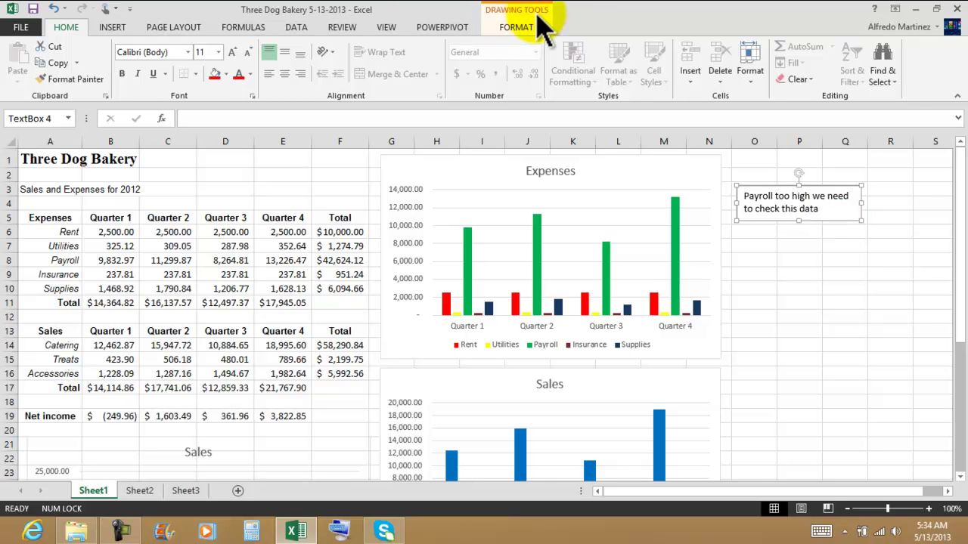
- Apply the red shape style from the Shape Styles gallery to the payroll note box
click(513, 30)
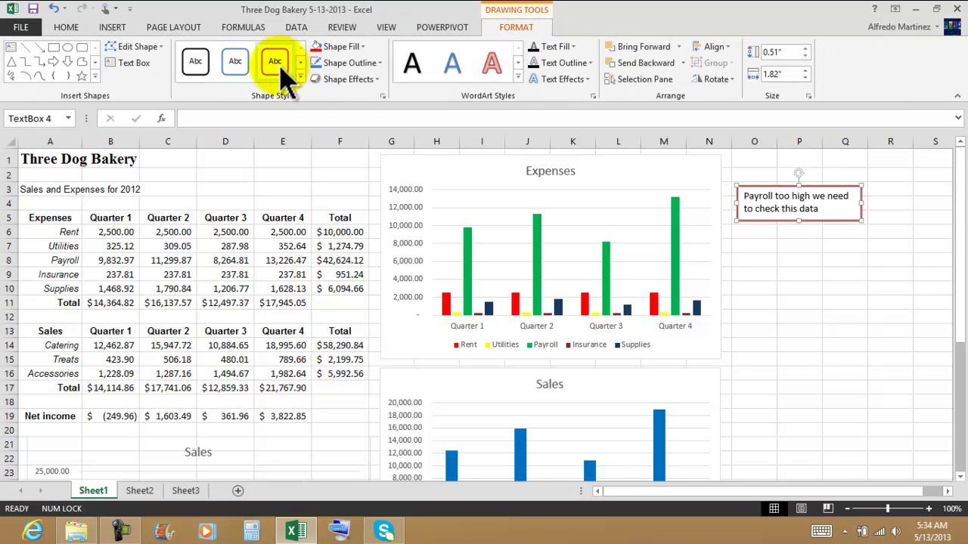
click(300, 77)
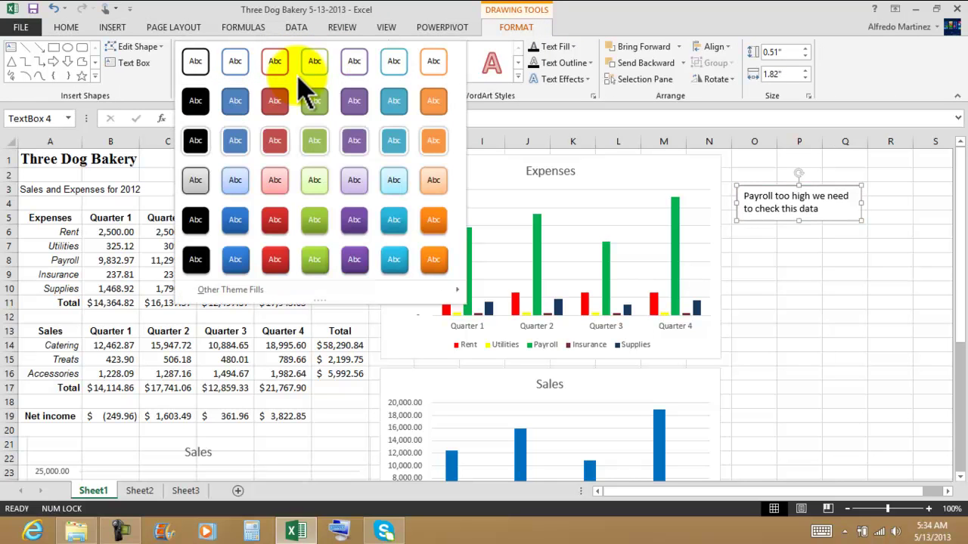
click(279, 261)
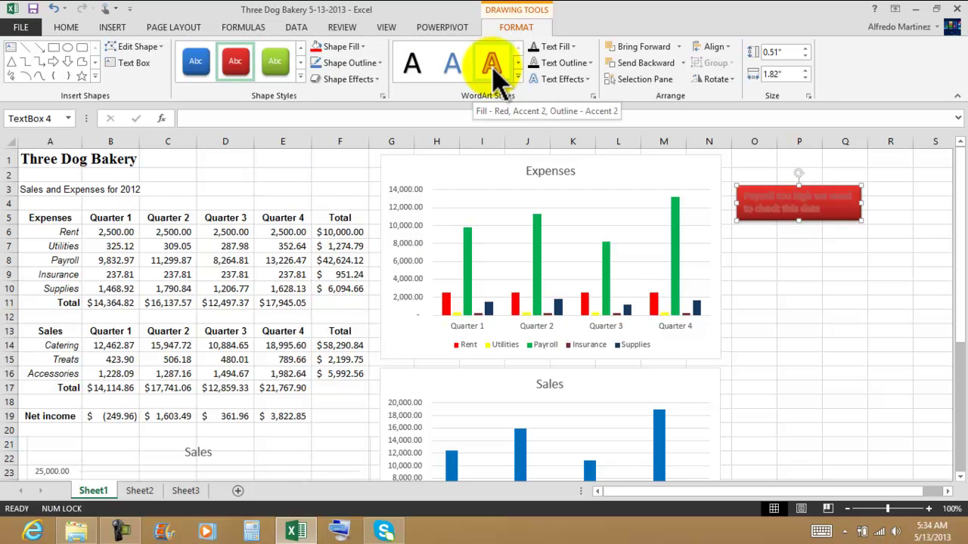
click(858, 292)
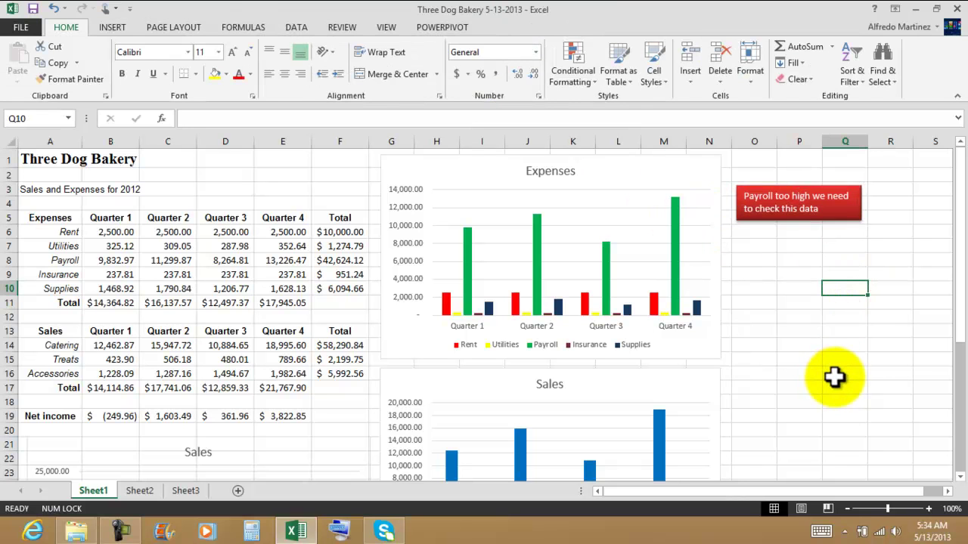
- Centre the payroll note's text both vertically and horizontally
click(791, 206)
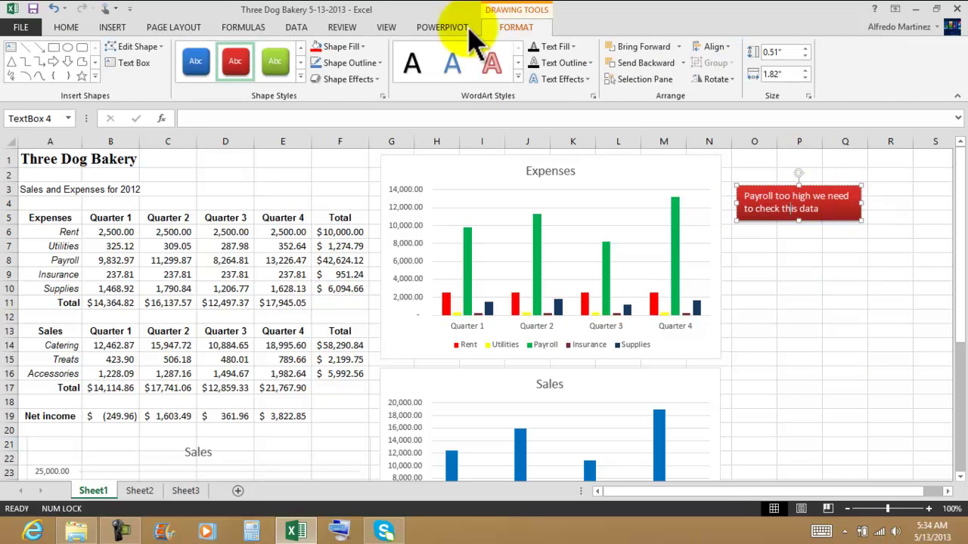
click(67, 29)
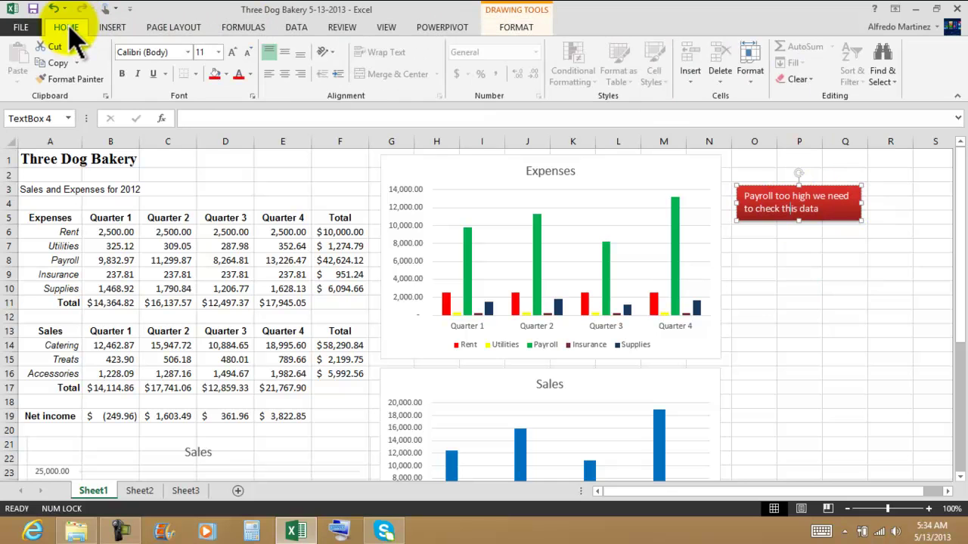
click(285, 52)
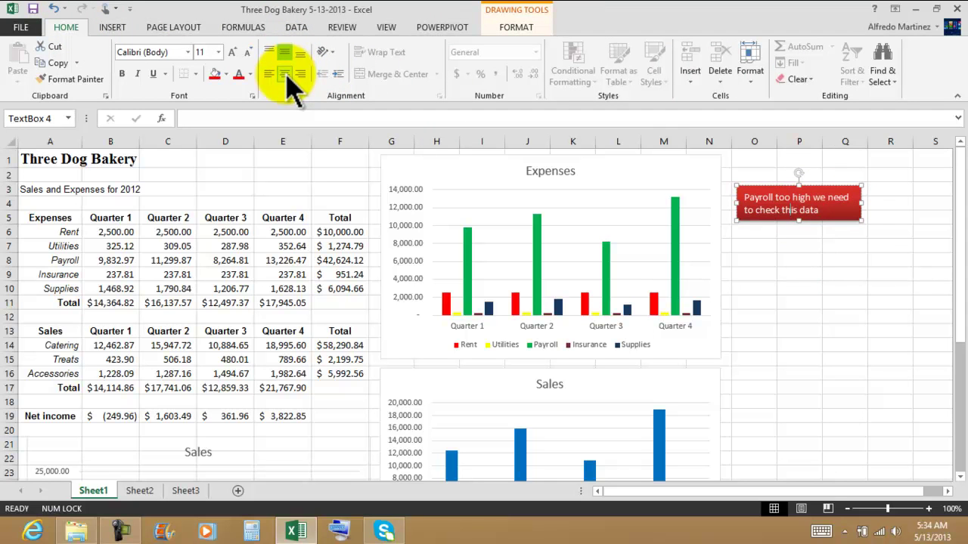
click(285, 73)
click(825, 273)
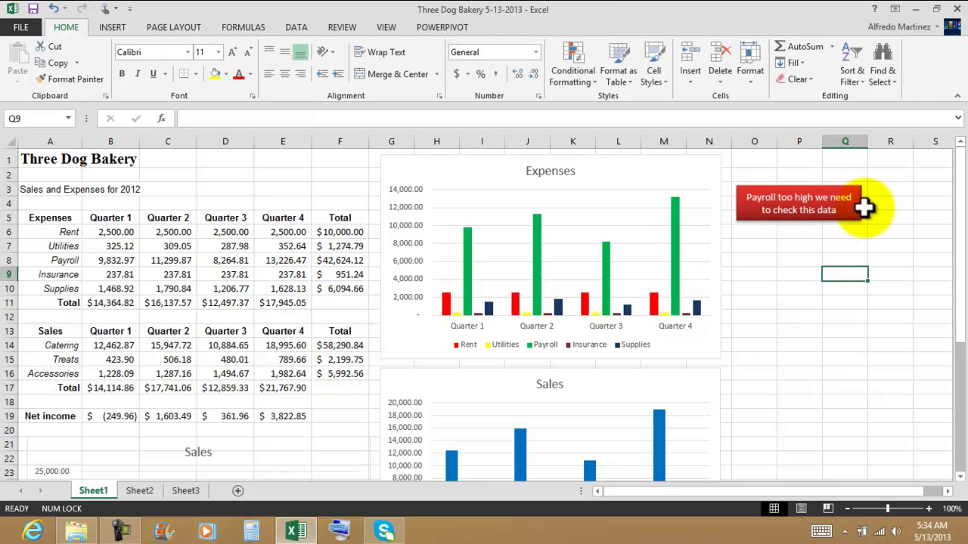
click(845, 220)
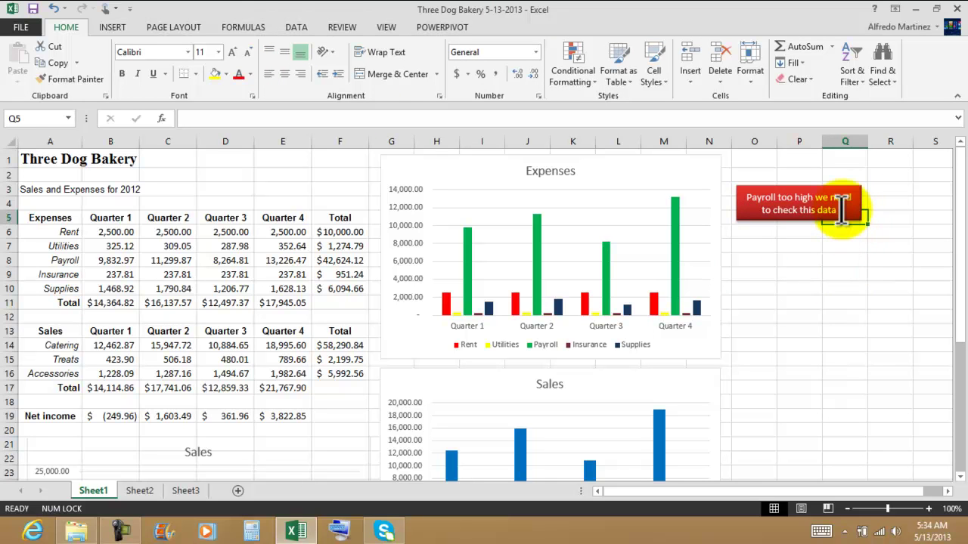
- Copy the red payroll note, place the copy beside the Sales chart, and start typing new text
click(831, 213)
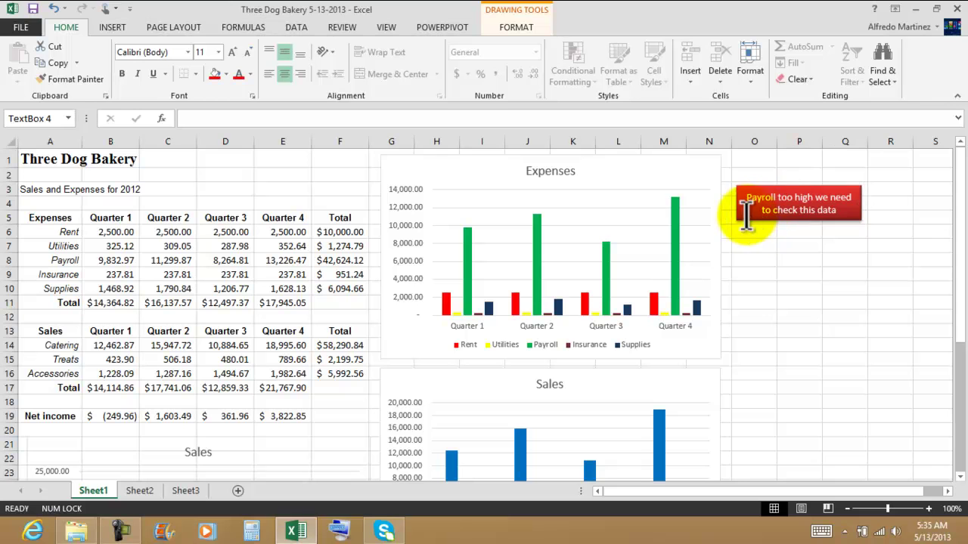
mouse_move(750, 219)
mouse_down()
mouse_move(753, 249)
mouse_move(749, 203)
mouse_up()
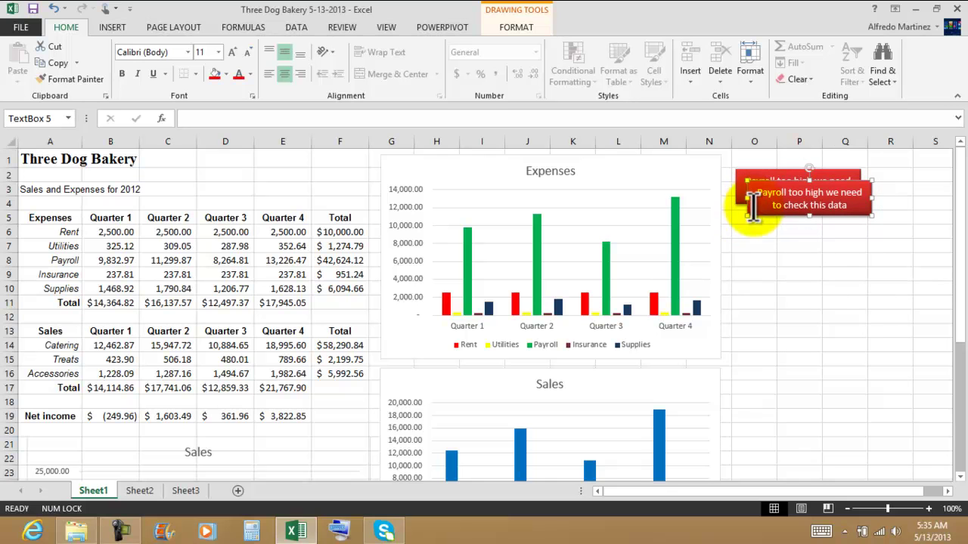
drag(778, 217, 782, 348)
scroll(800, 370, down, 3)
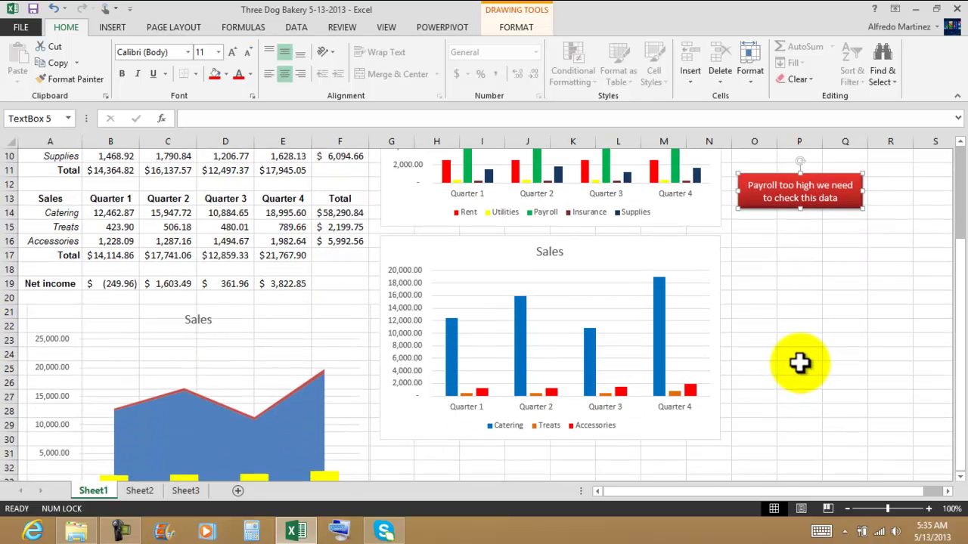
scroll(802, 363, up, 1)
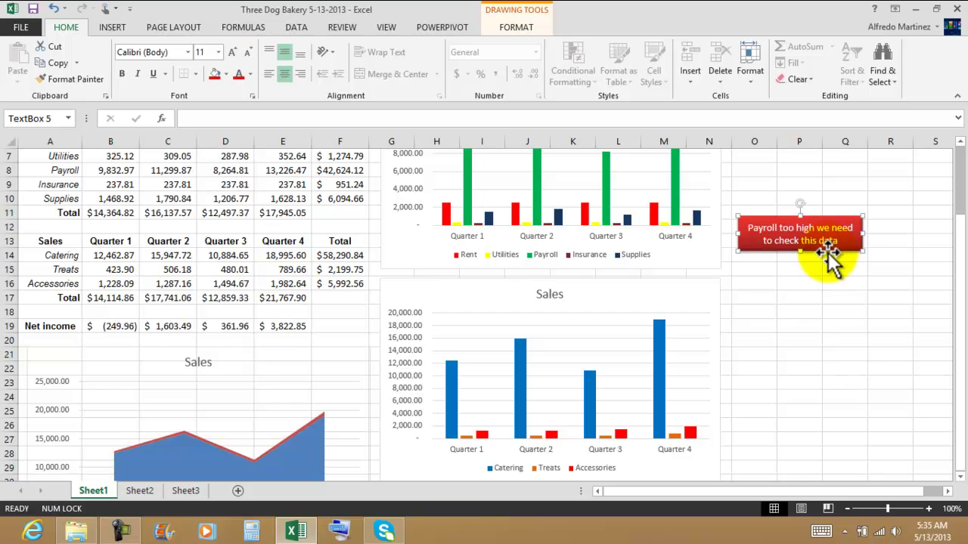
drag(829, 249, 743, 316)
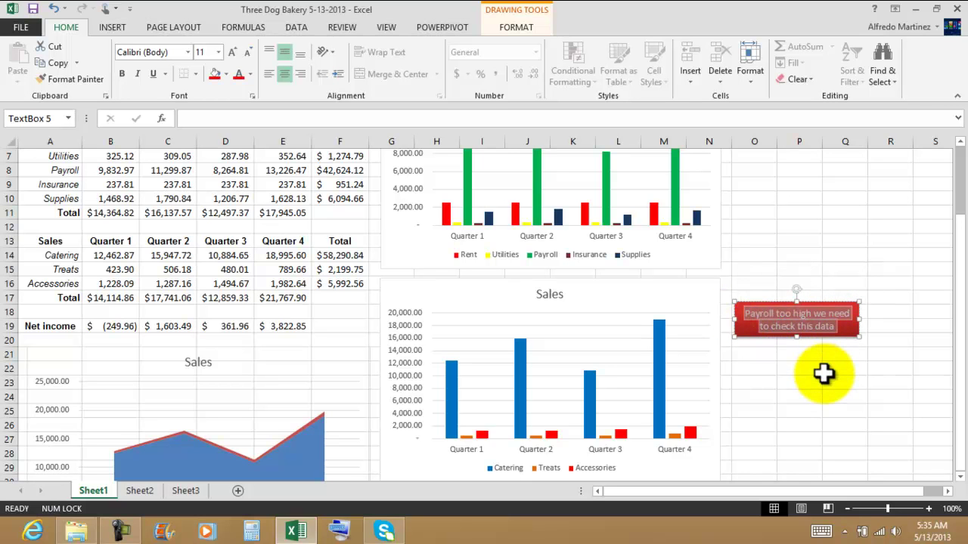
text(Great job on the catering)
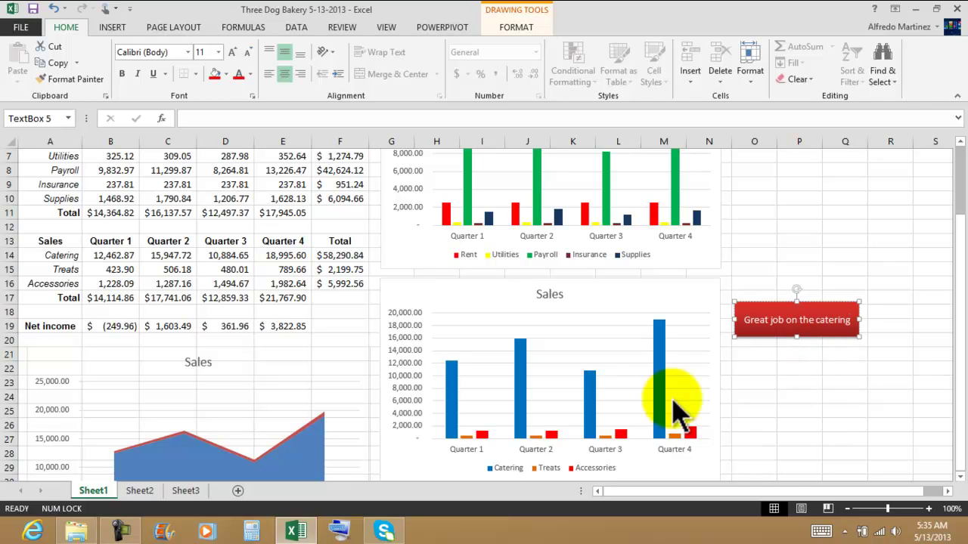
- Deselect the finished 'Great job on the catering' note and save the Three Dog Bakery workbook
mouse_move(456, 409)
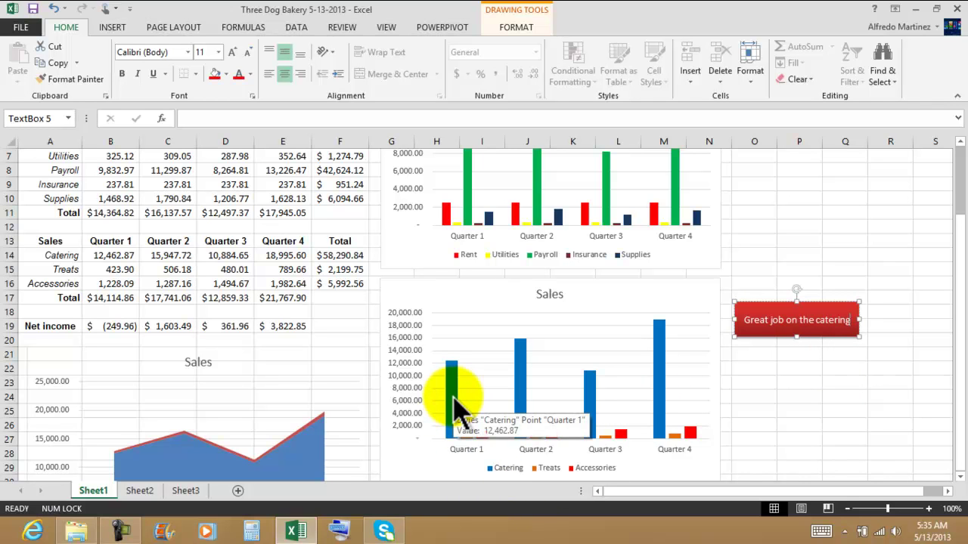
click(861, 225)
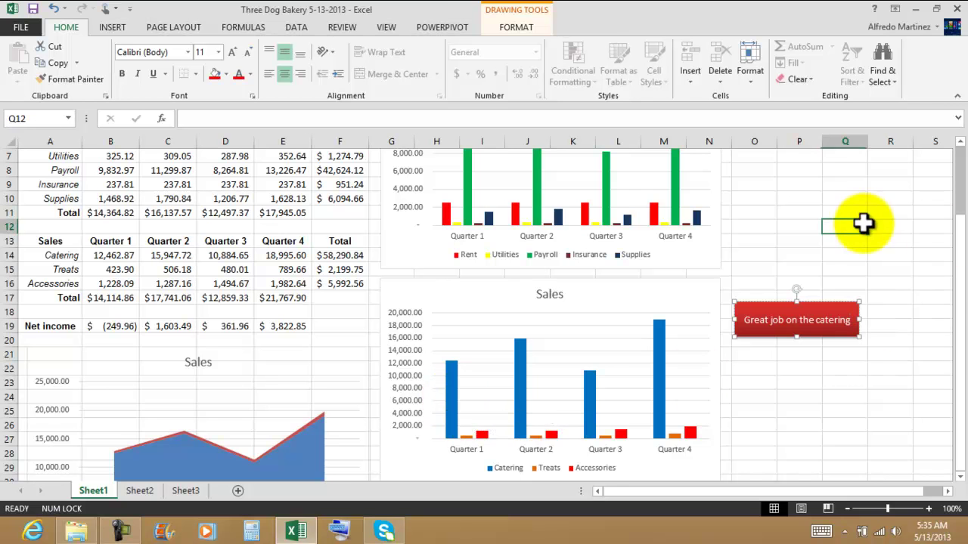
scroll(917, 363, up, 2)
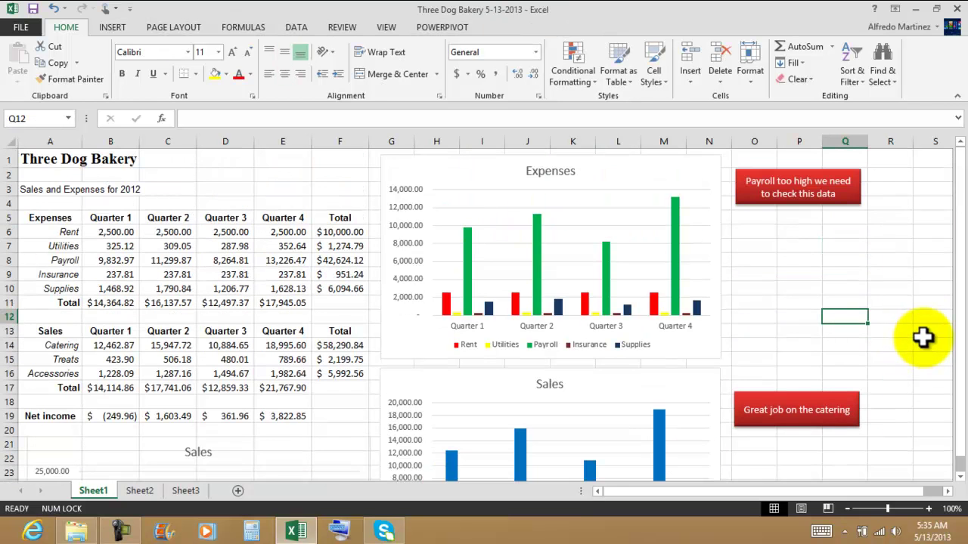
click(33, 9)
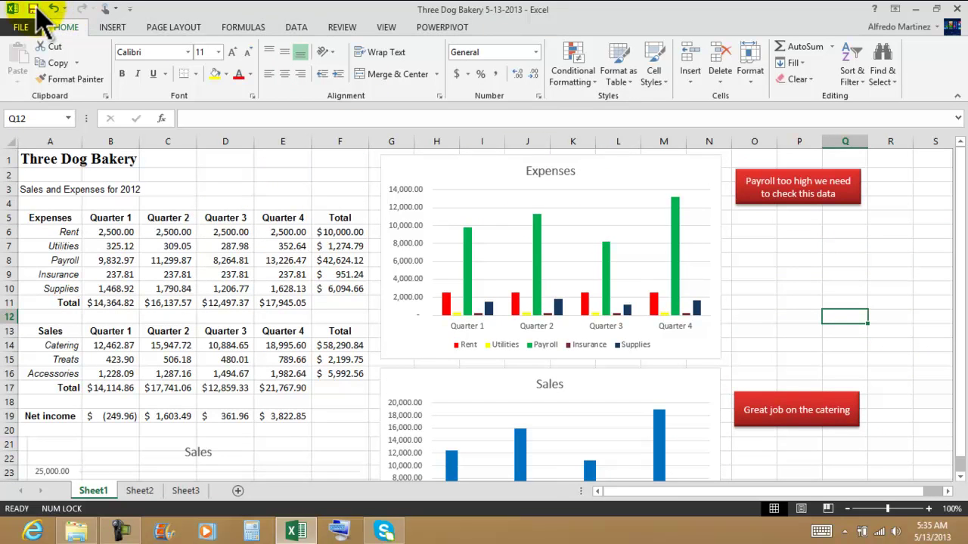
click(799, 245)
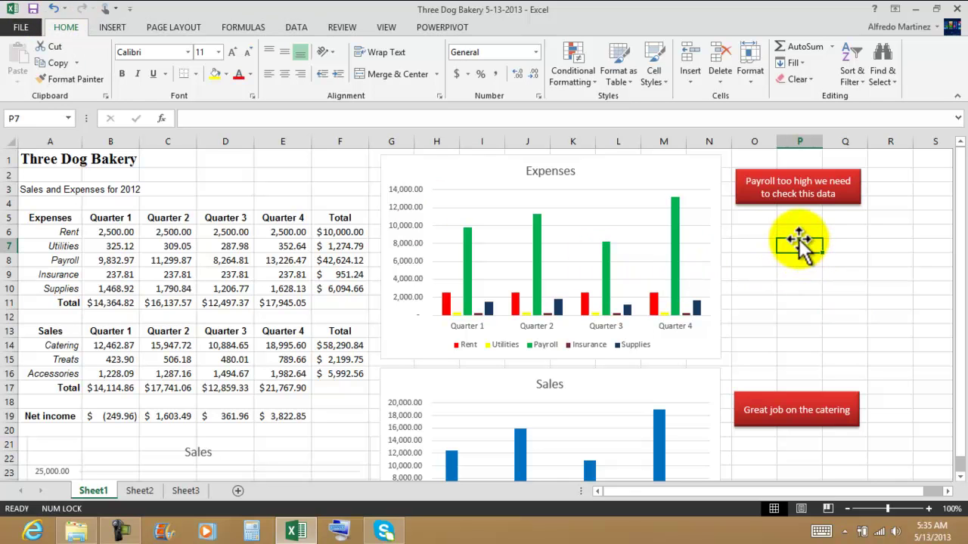
click(827, 285)
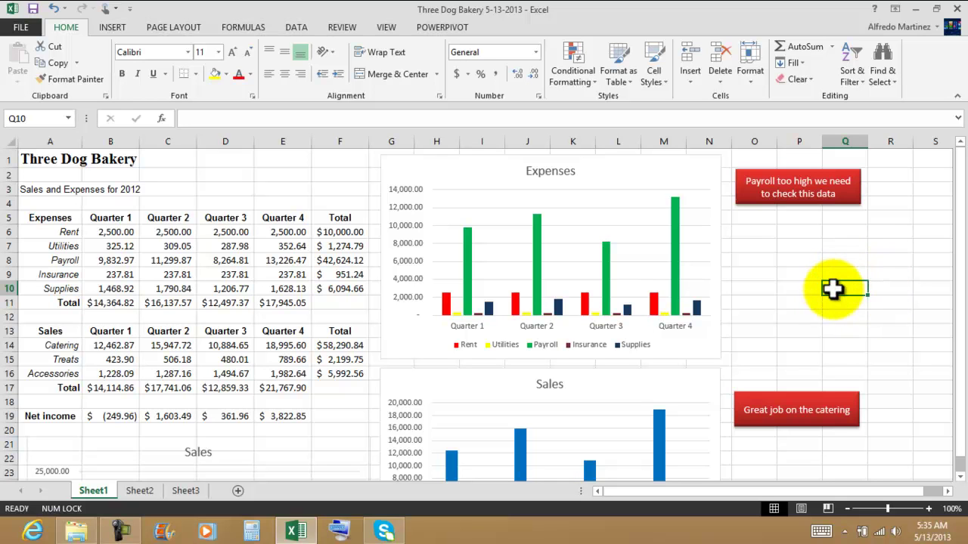
click(804, 247)
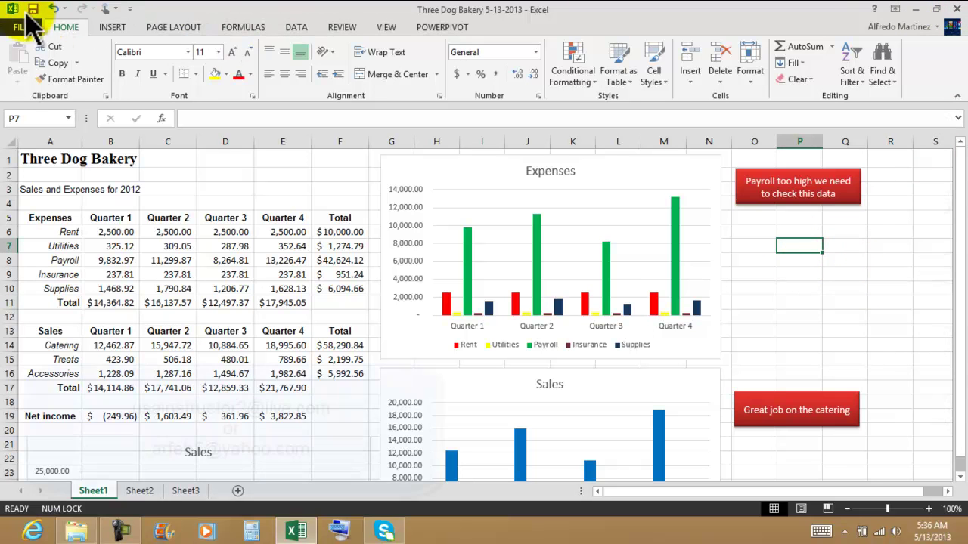
- Save and close Excel, close File Explorer, then review and close the Day 16-2 notes
click(33, 8)
click(956, 9)
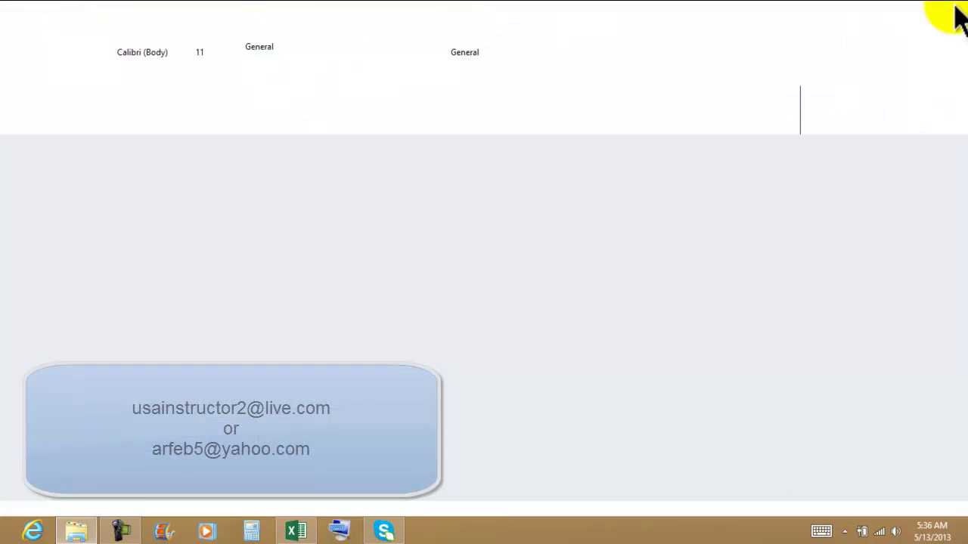
click(462, 11)
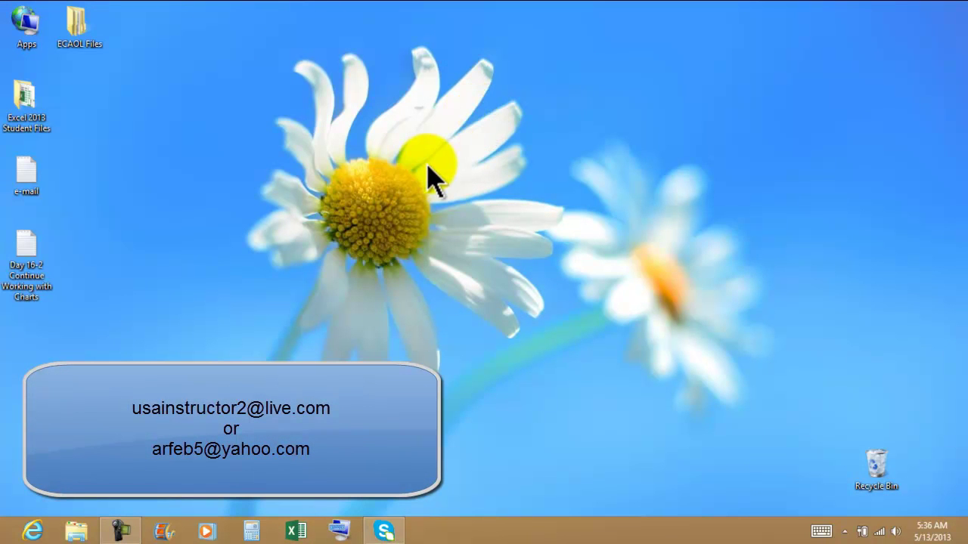
double_click(29, 276)
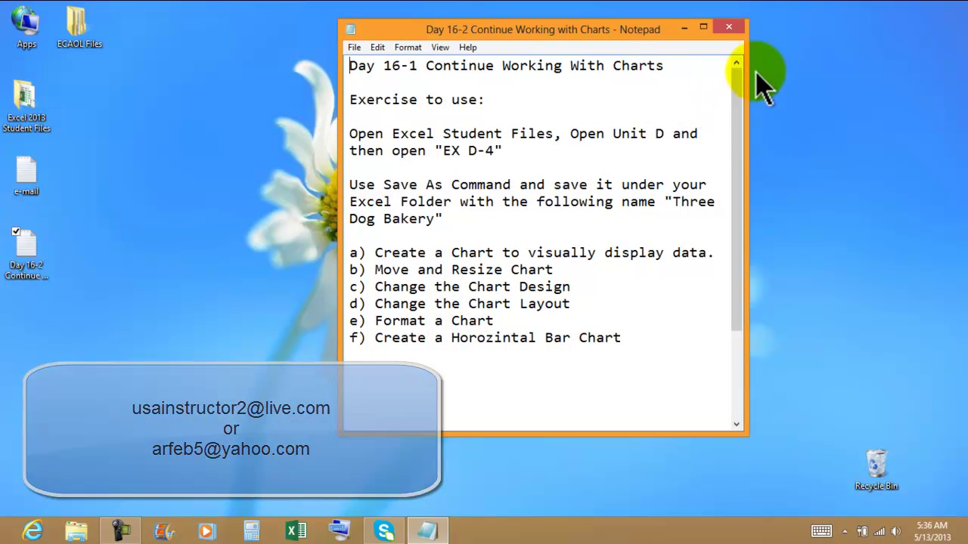
click(729, 29)
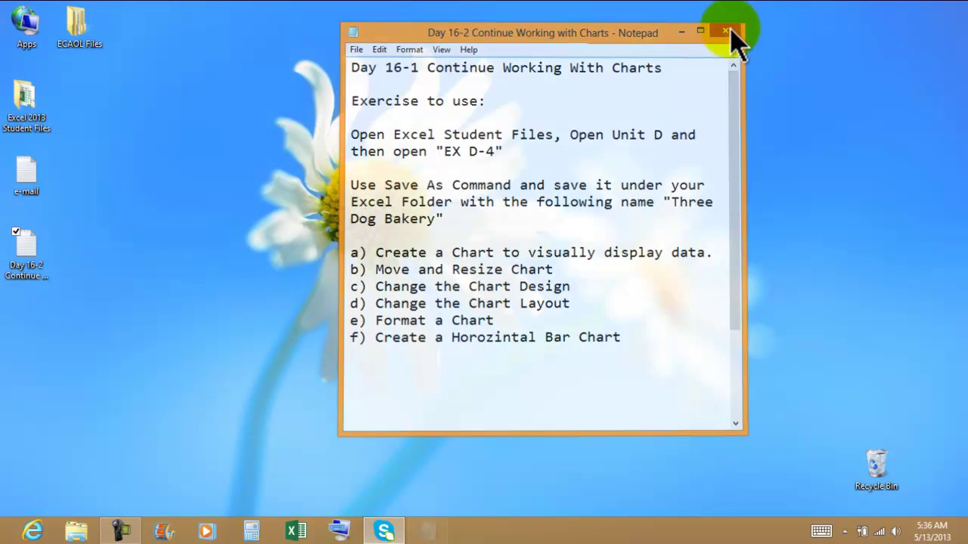